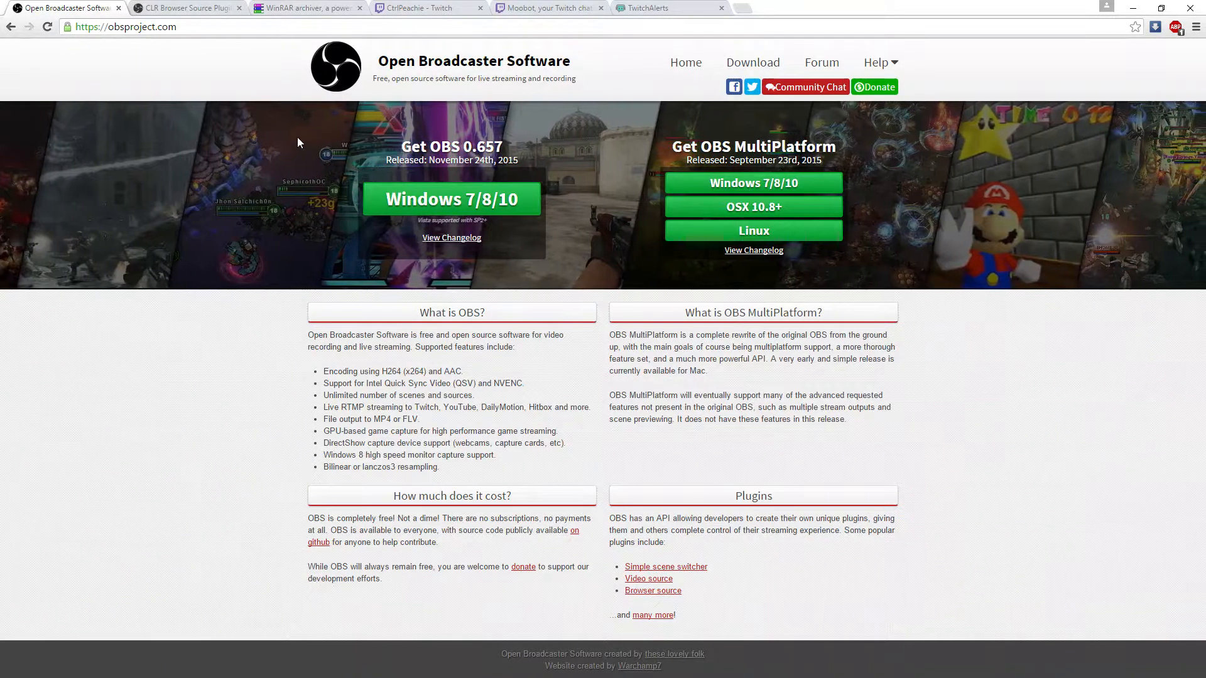
- View the WinRAR download page and the CLR Browser Source Plugin page in the browser
click(305, 9)
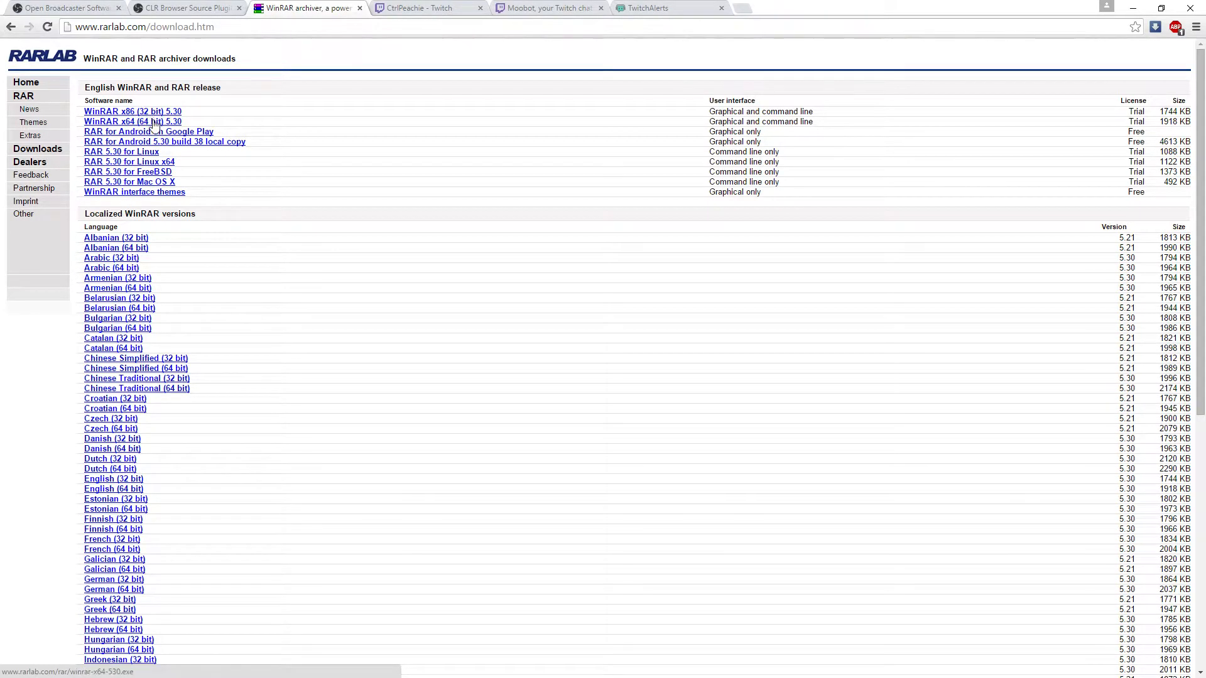
click(188, 7)
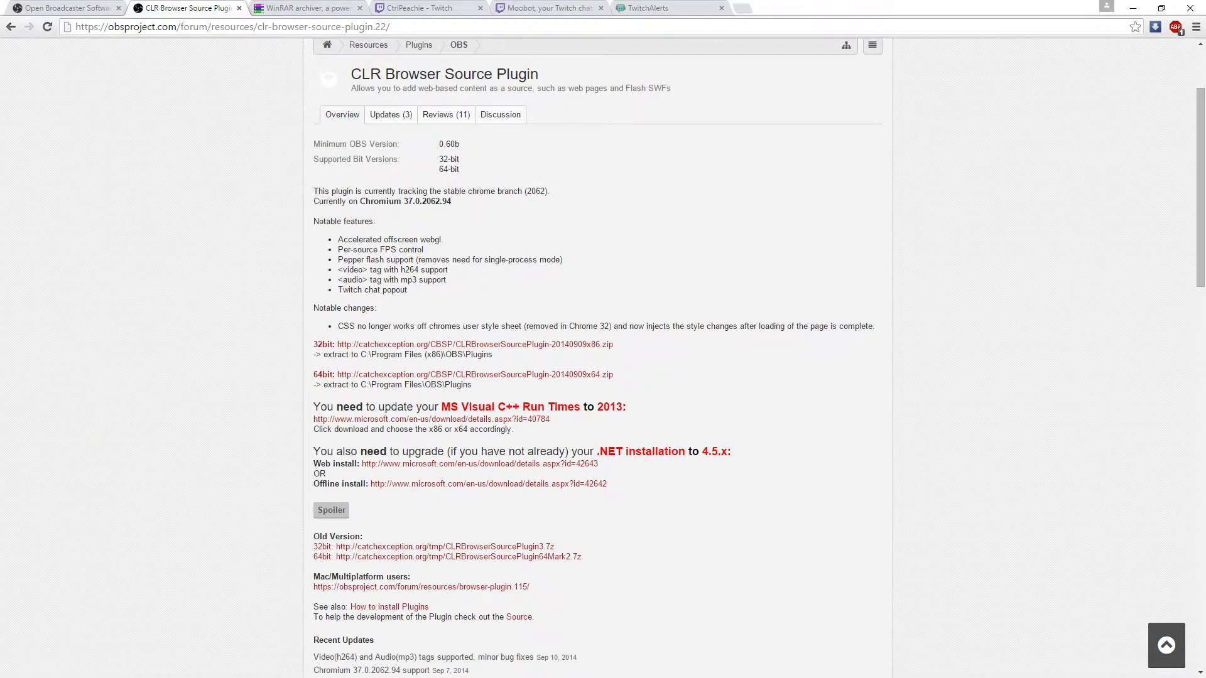
- Switch to File Explorer and locate the OBS folder in C:\Program Files (x86)
key(super+e)
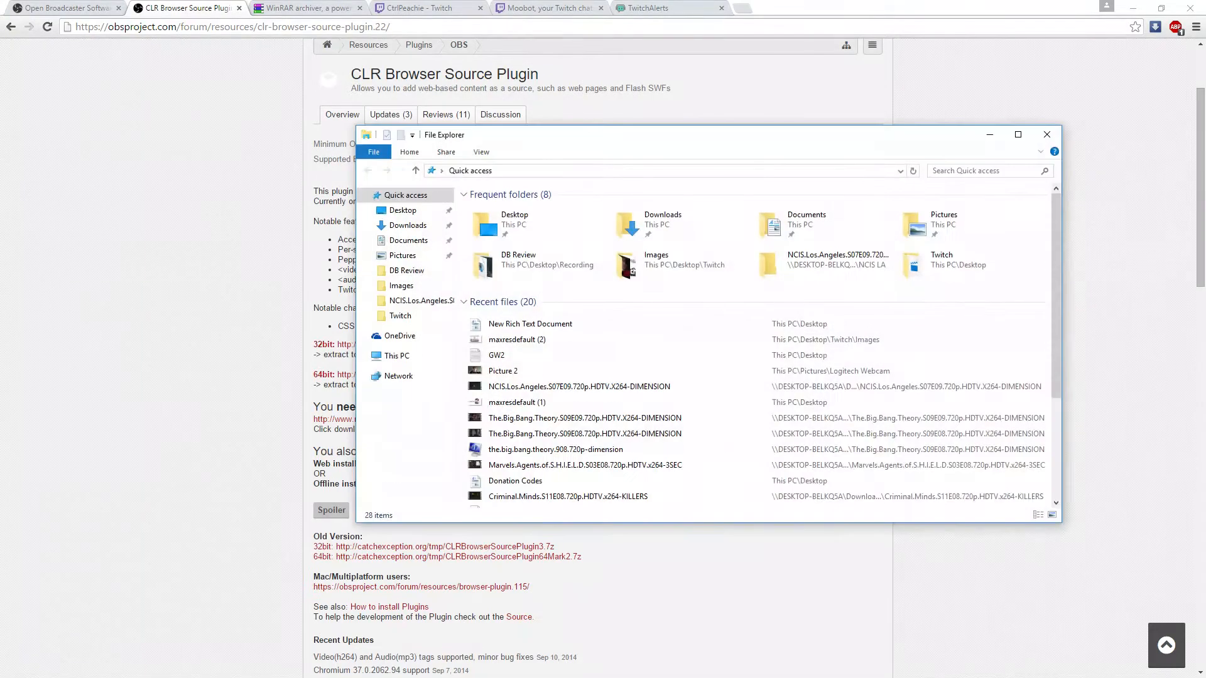
click(440, 358)
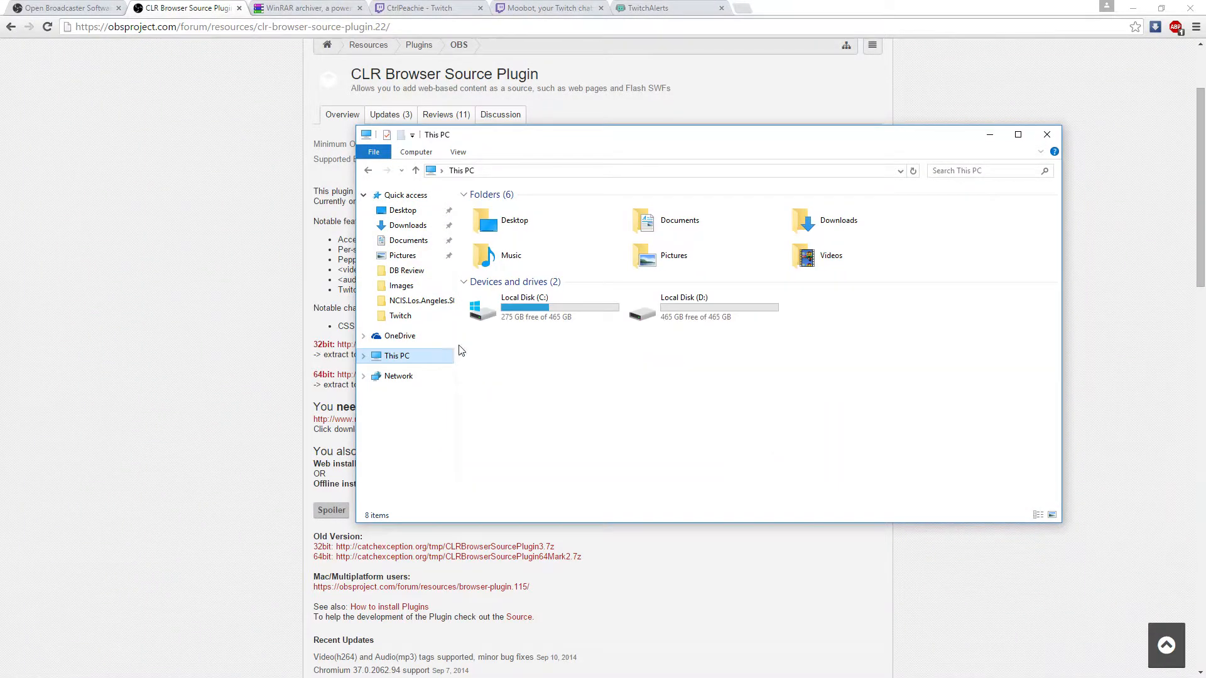
double_click(520, 317)
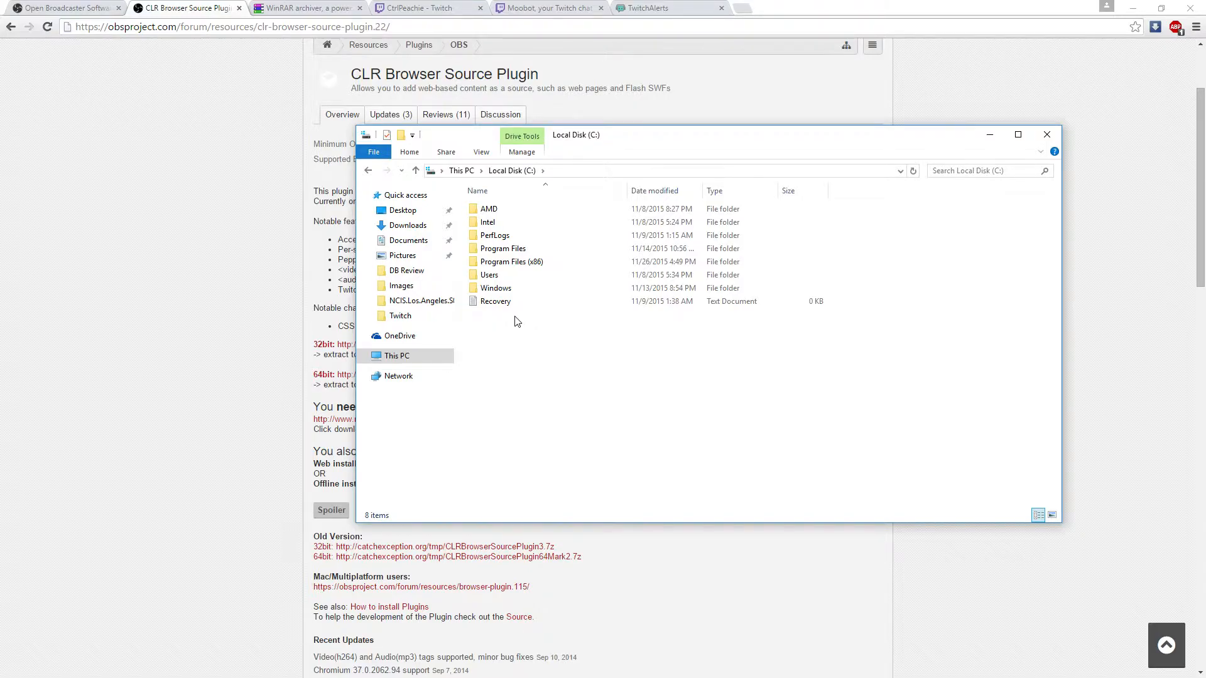
double_click(536, 263)
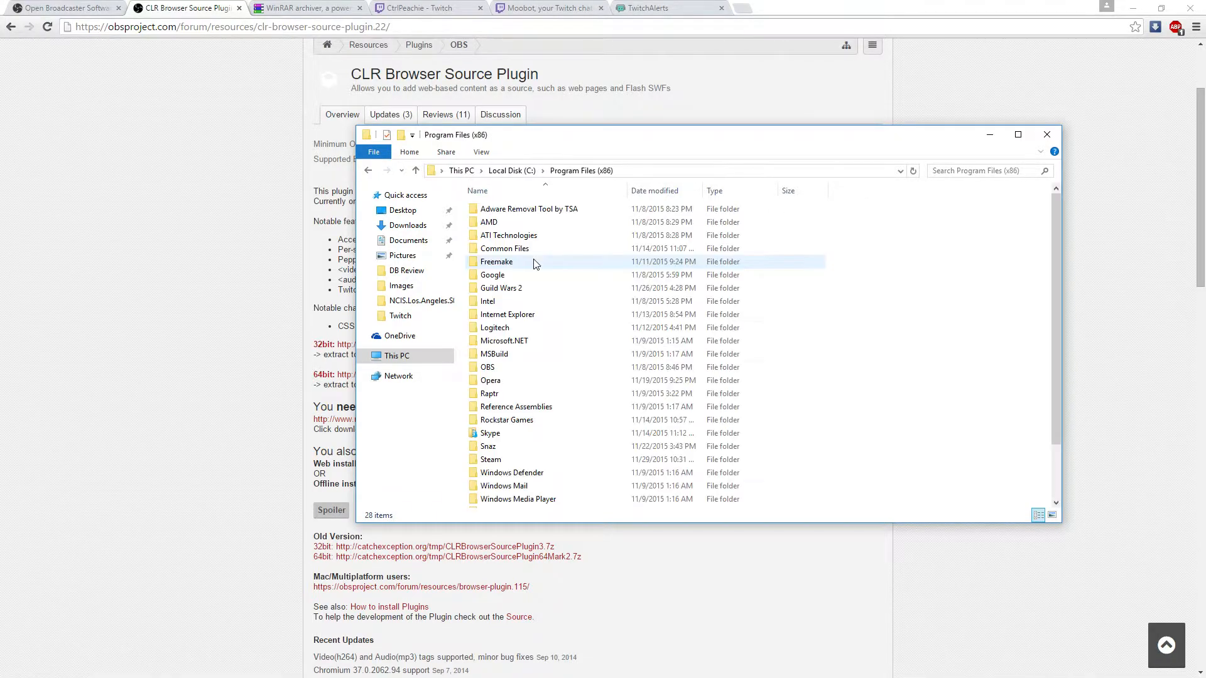
click(499, 368)
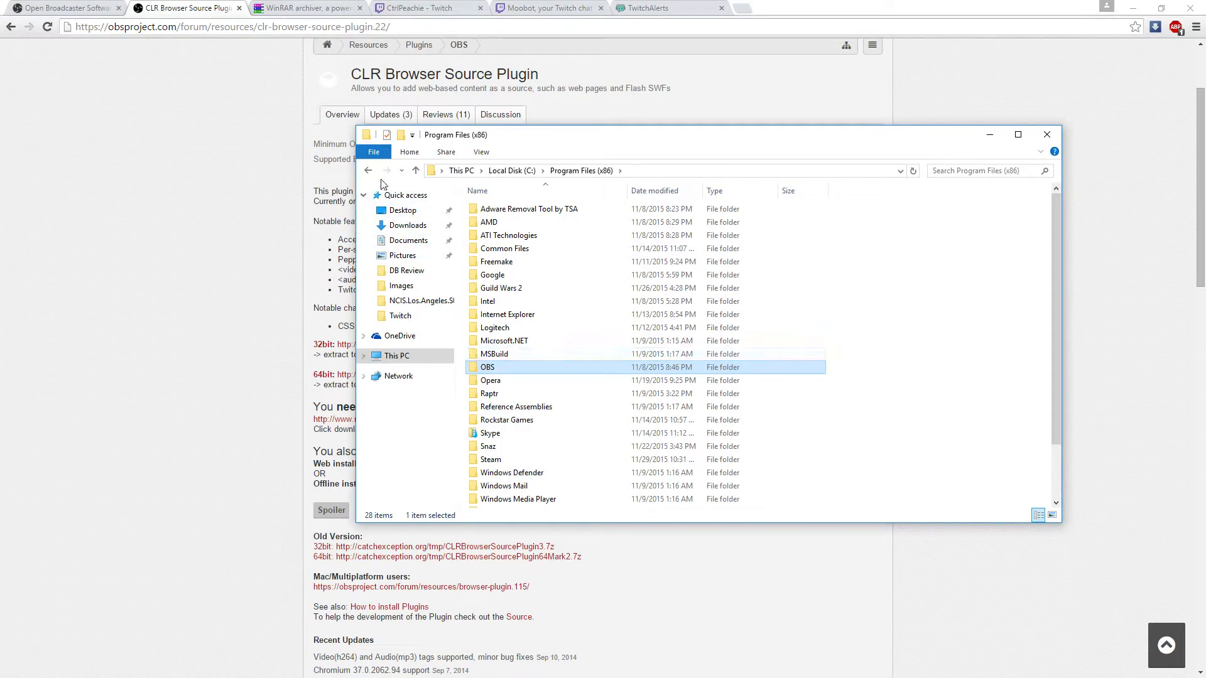
- Open the plugins folder of the OBS installation in C:\Program Files, keeping the plugin page's extraction instructions in view
click(369, 173)
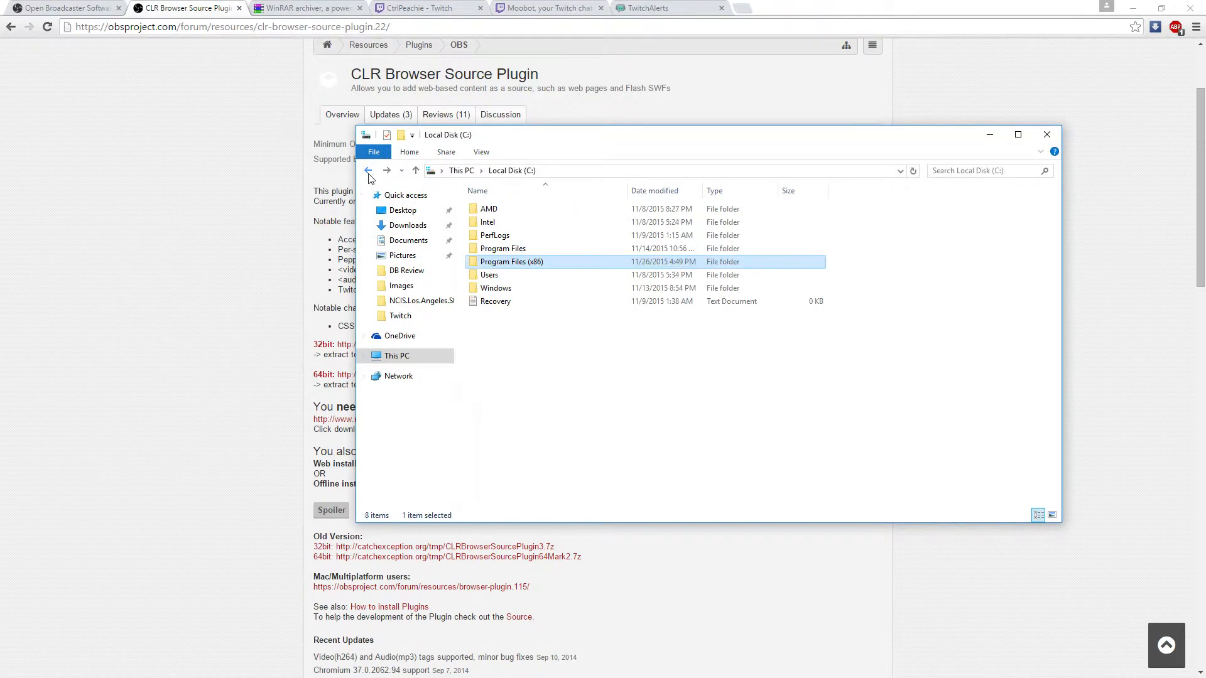
double_click(530, 251)
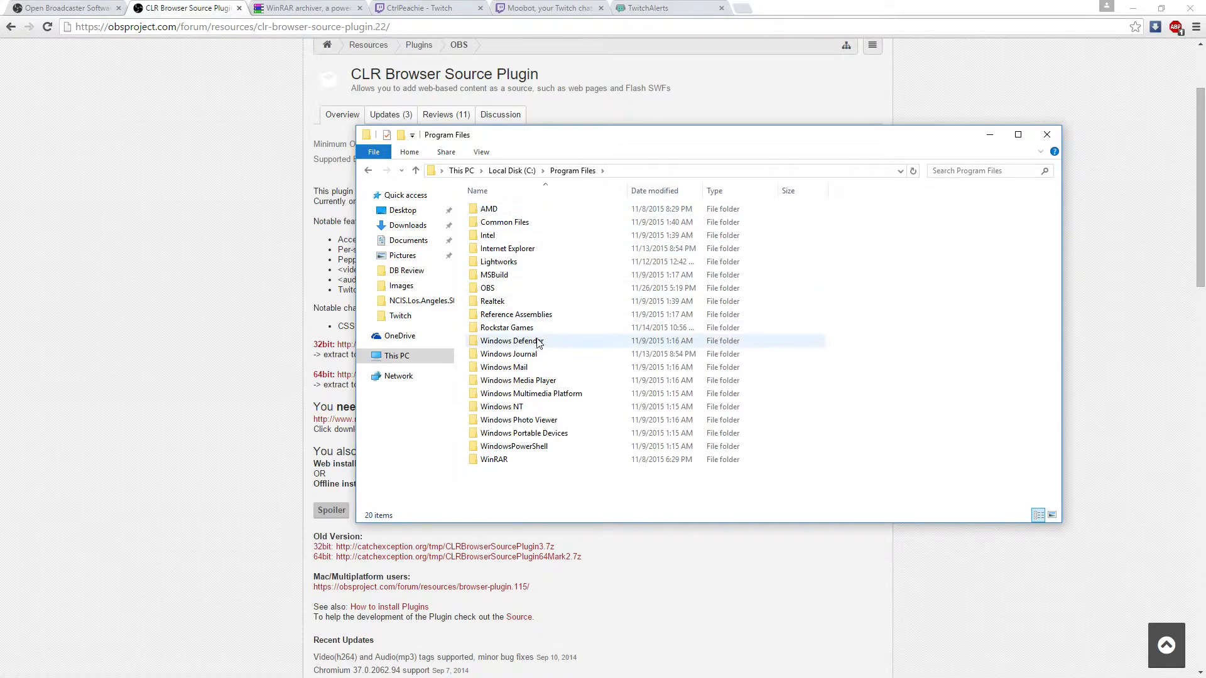
double_click(514, 289)
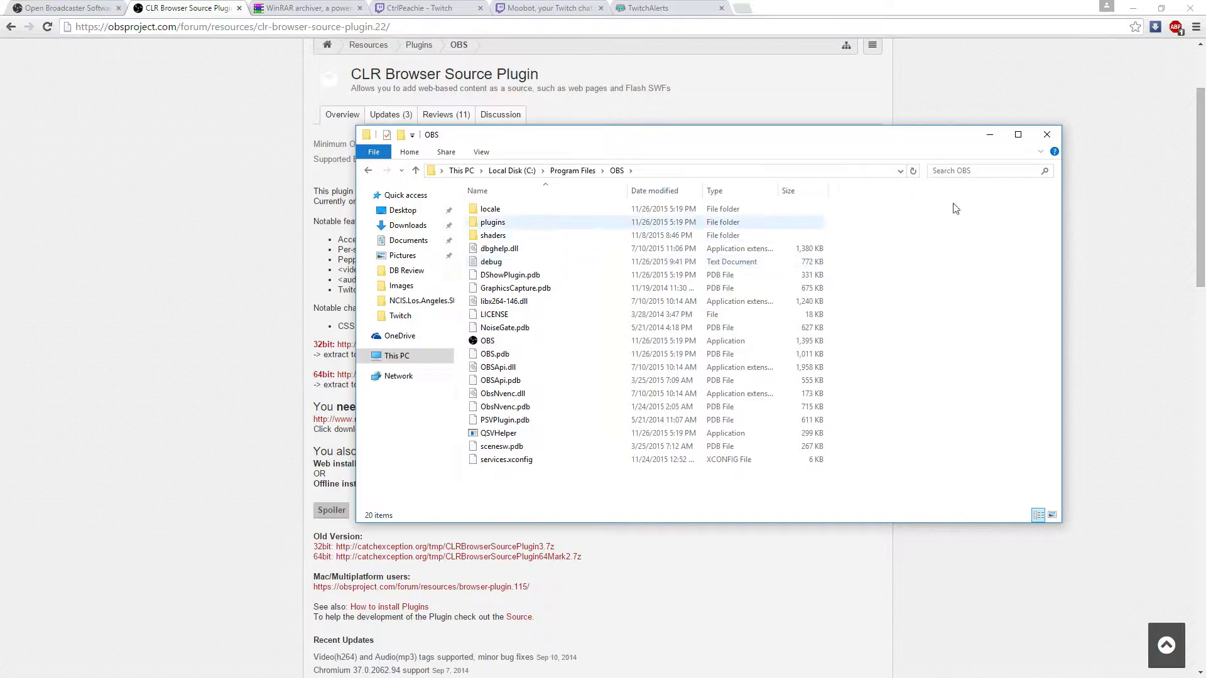
drag(477, 145, 820, 250)
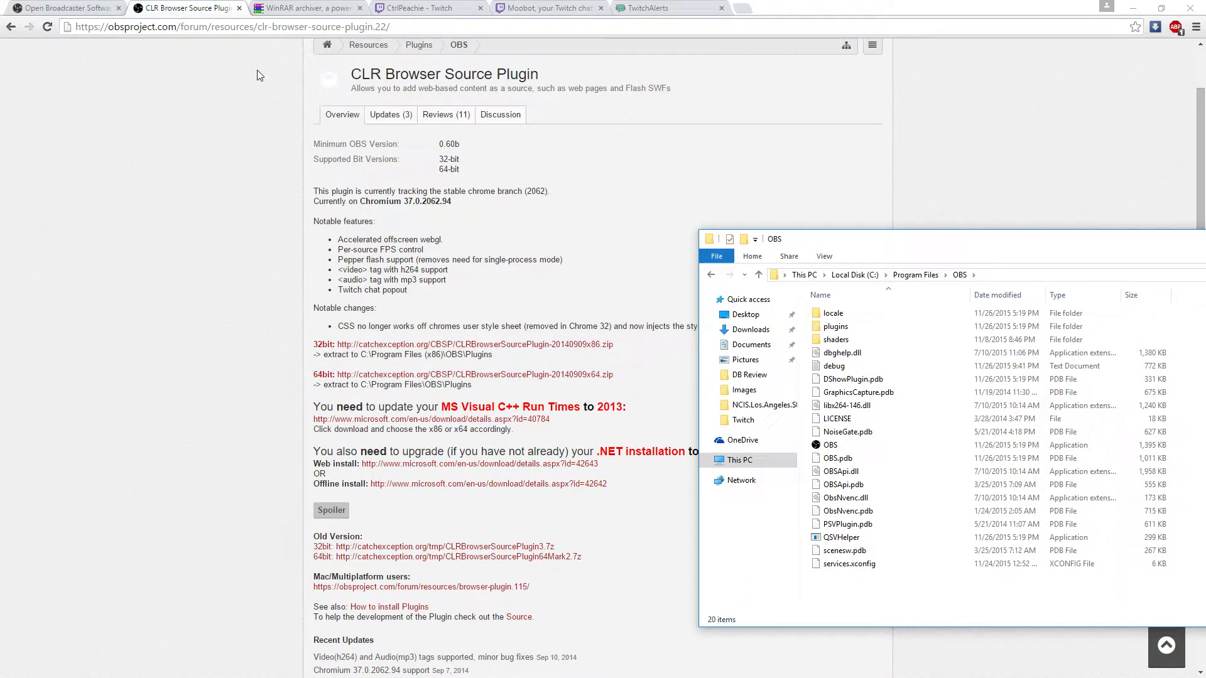
double_click(858, 327)
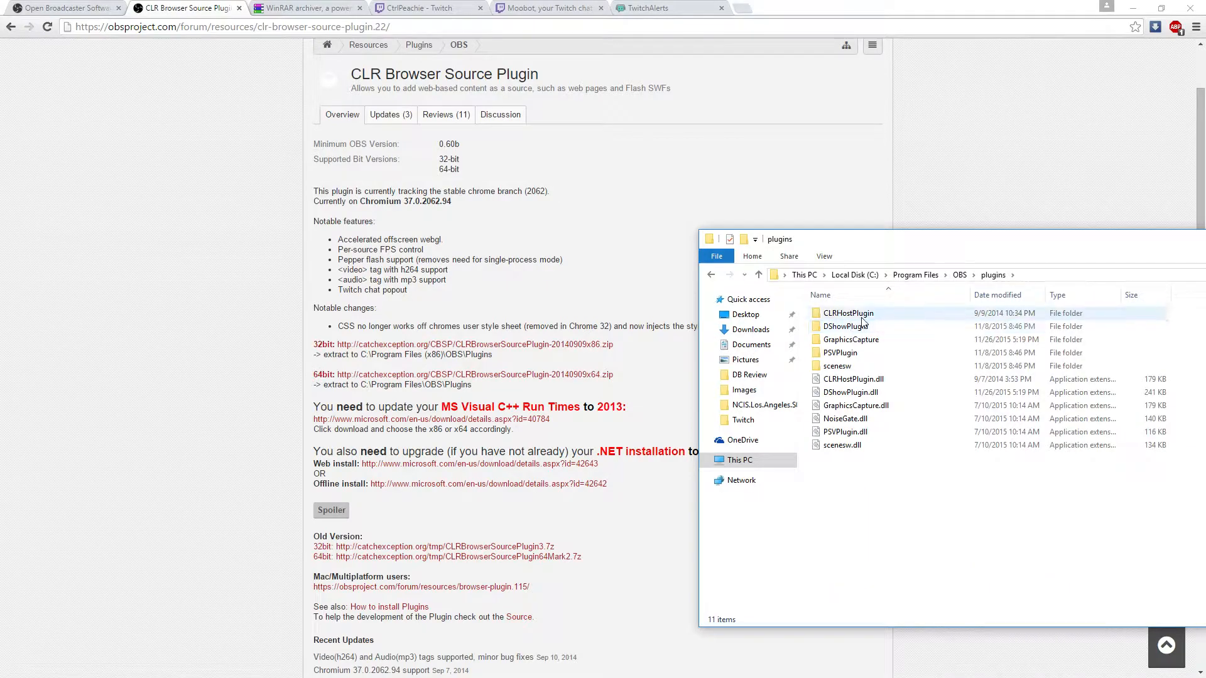
- Check the CLRHostPlugin folder and CLRHostPlugin.dll in the plugins folder, and close the File Explorer window
click(864, 321)
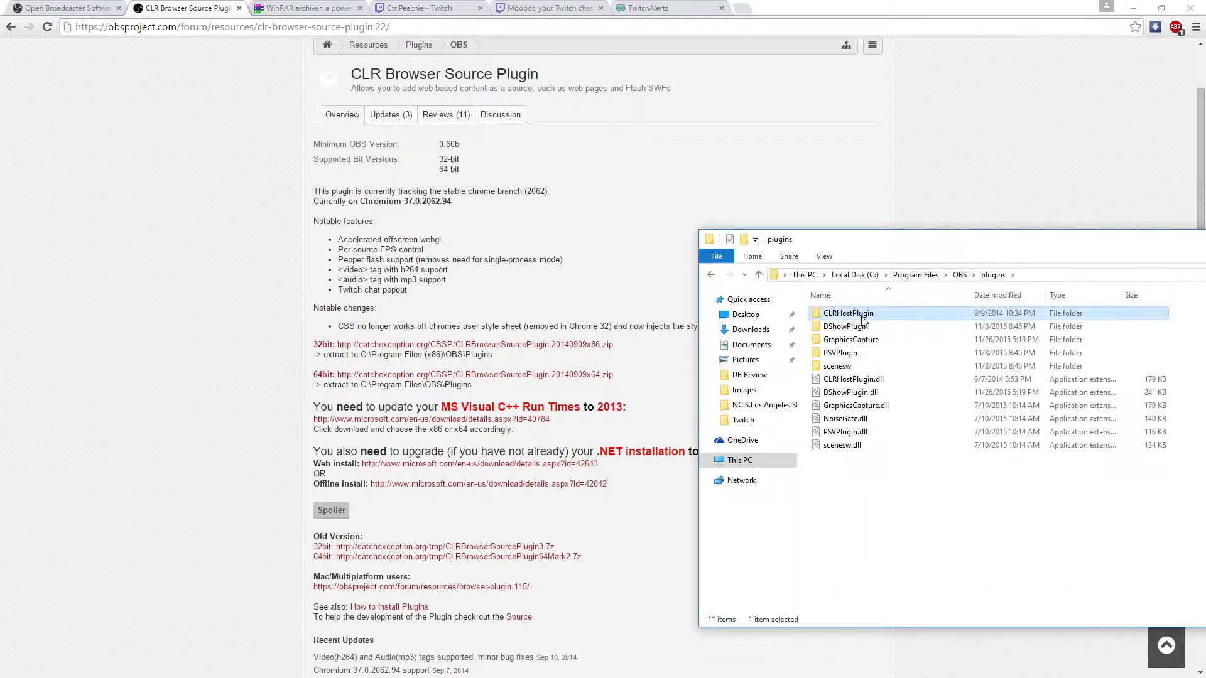
click(876, 381)
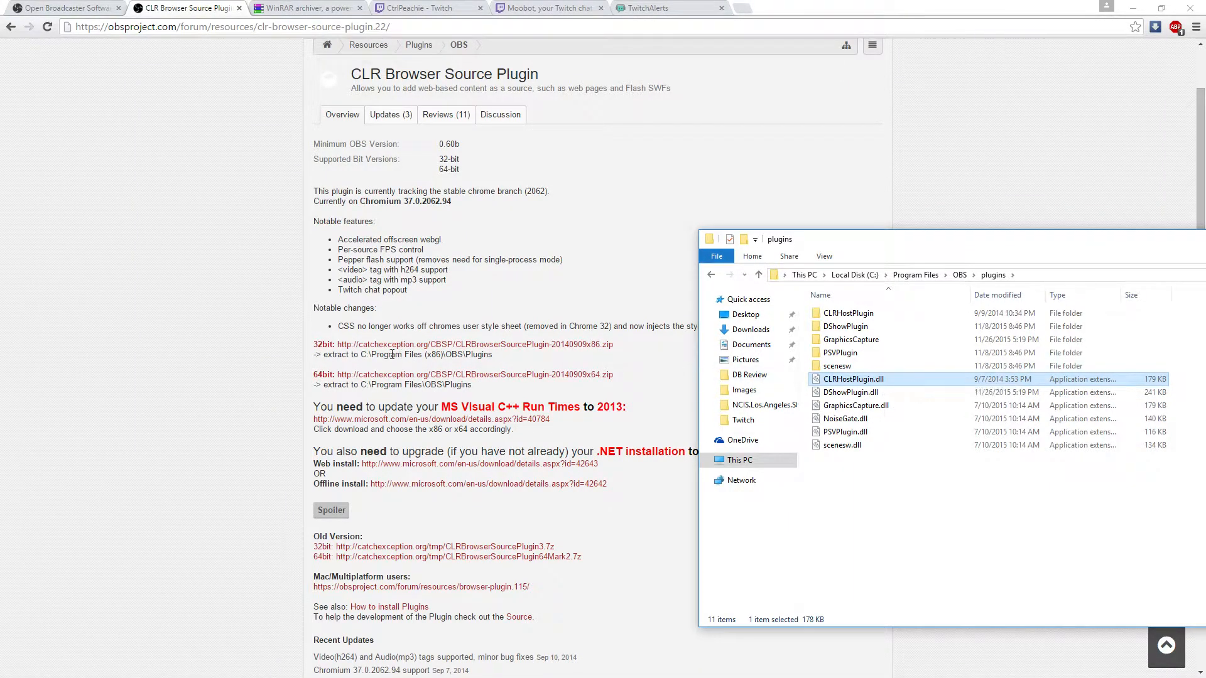
drag(840, 245, 271, 178)
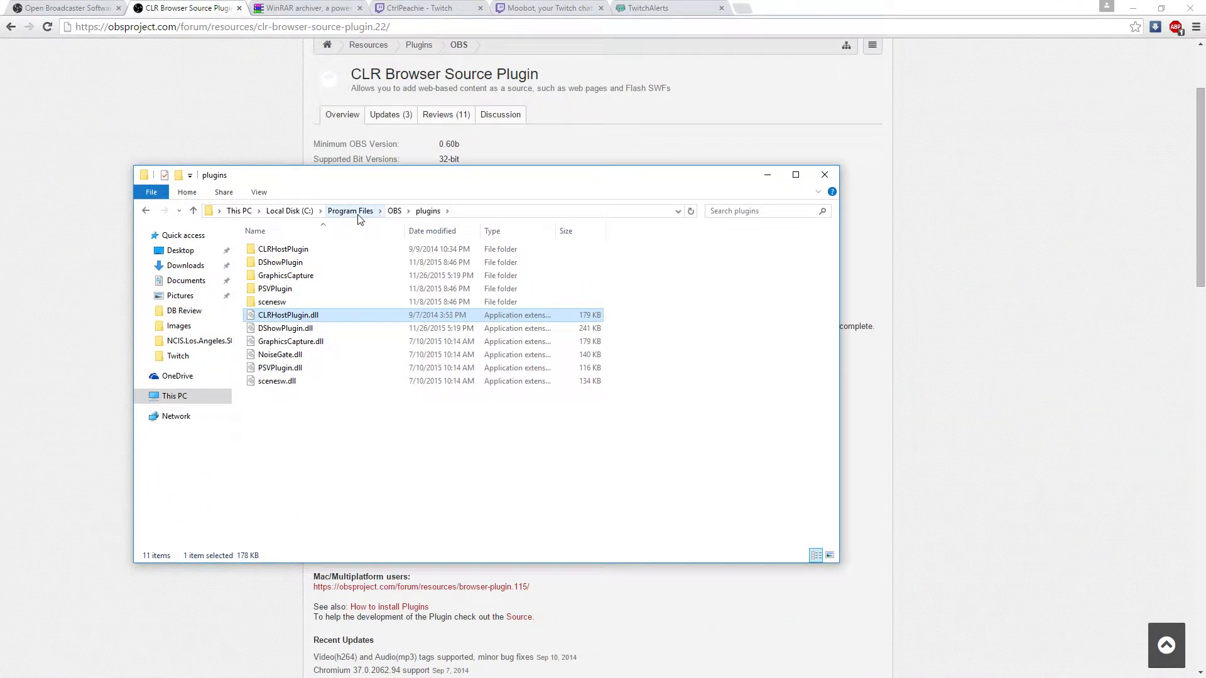
click(826, 176)
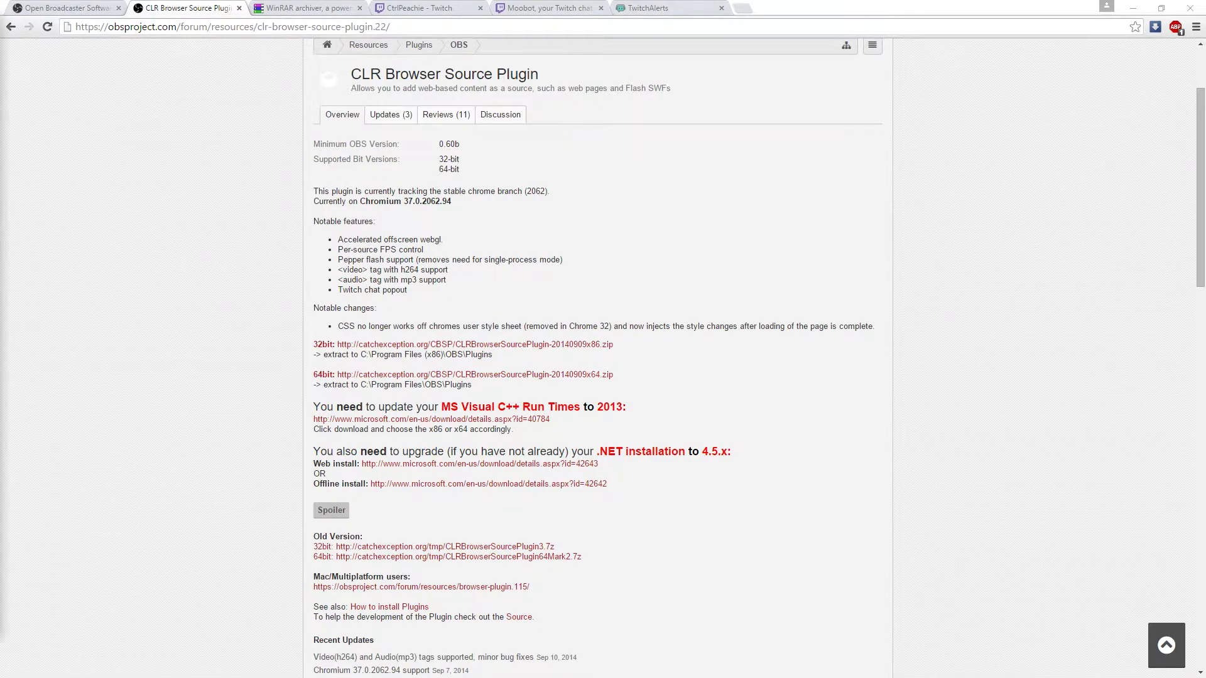
- Switch to Open Broadcaster Software and check the addable source types for the CLR Browser entry
drag(0, 39, 732, 1)
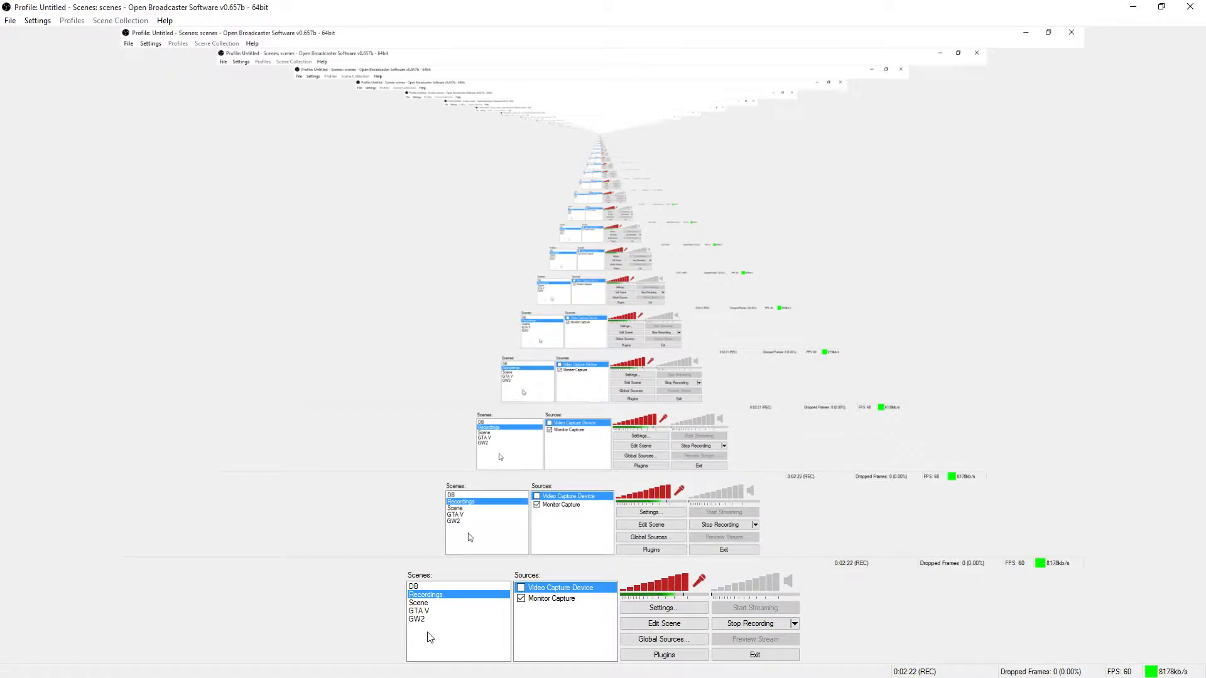
right_click(566, 620)
mouse_move(576, 627)
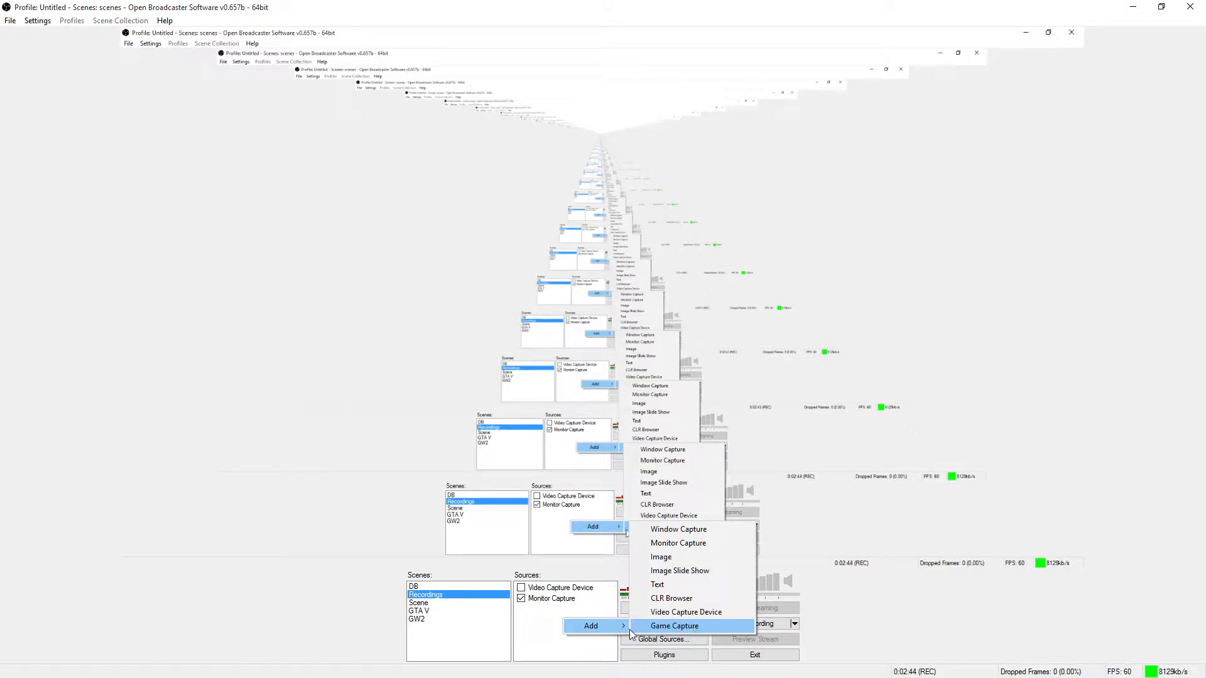
click(526, 638)
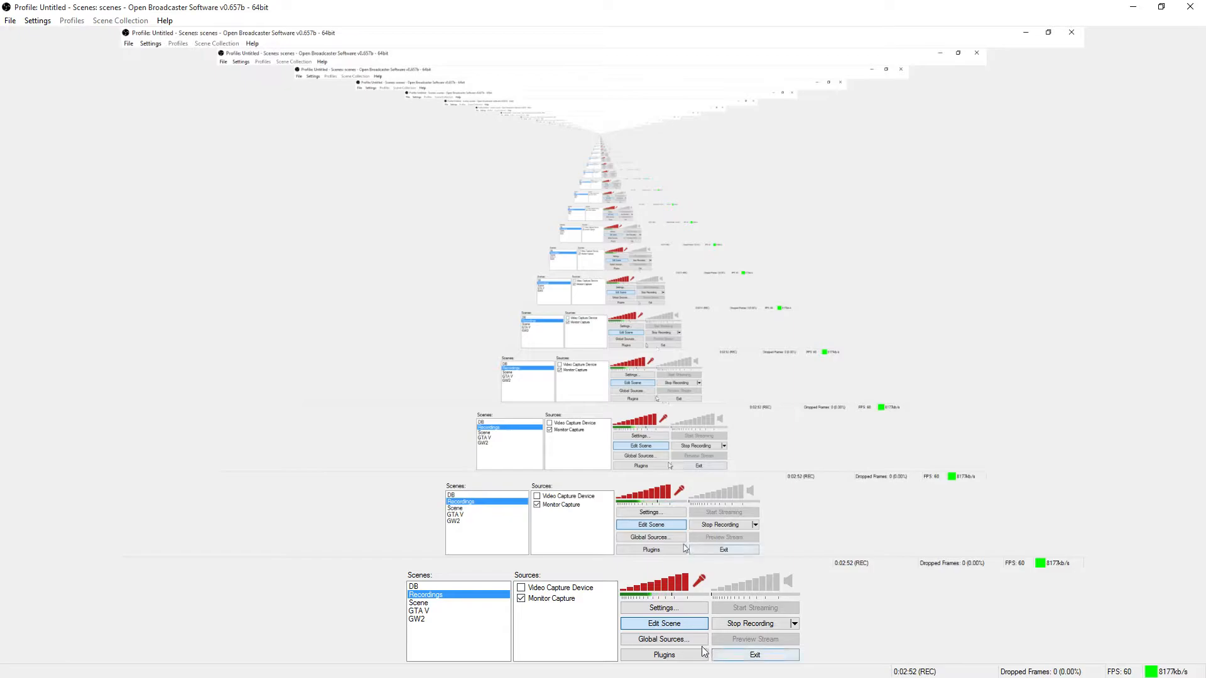
- Open the settings and examine the video and audio encoding options, including the max bitrate and buffer size
click(37, 21)
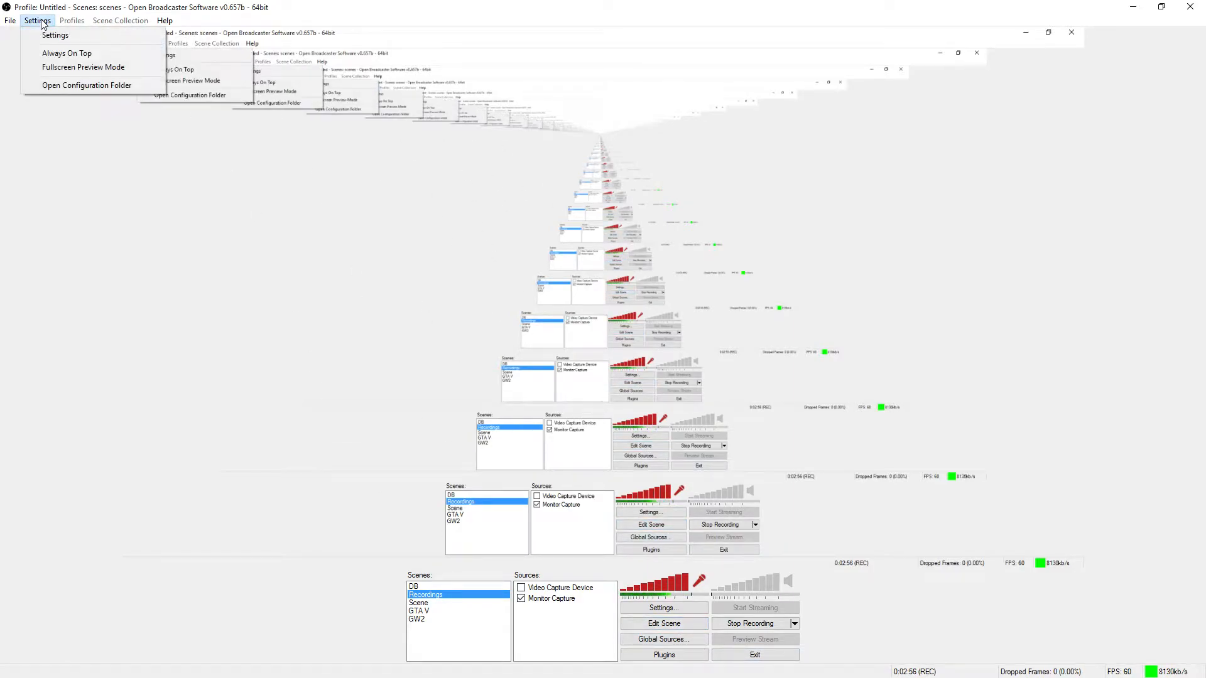
click(54, 32)
mouse_move(529, 131)
mouse_down()
mouse_move(514, 126)
mouse_move(533, 121)
mouse_up()
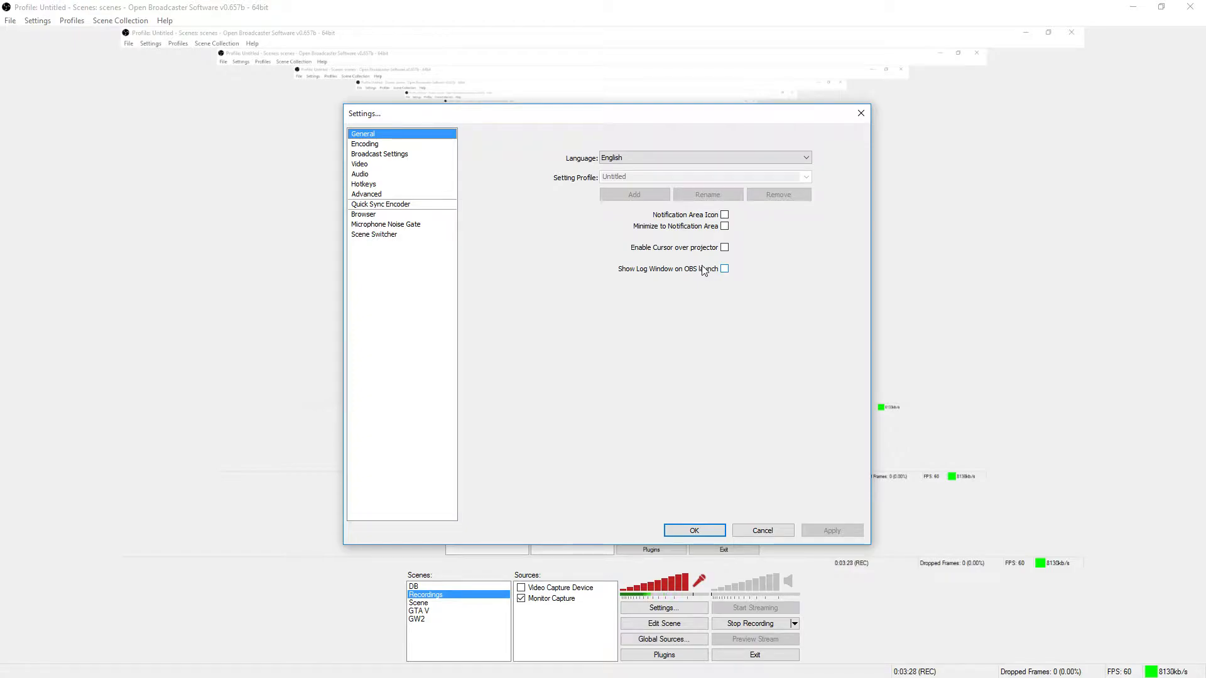
click(379, 147)
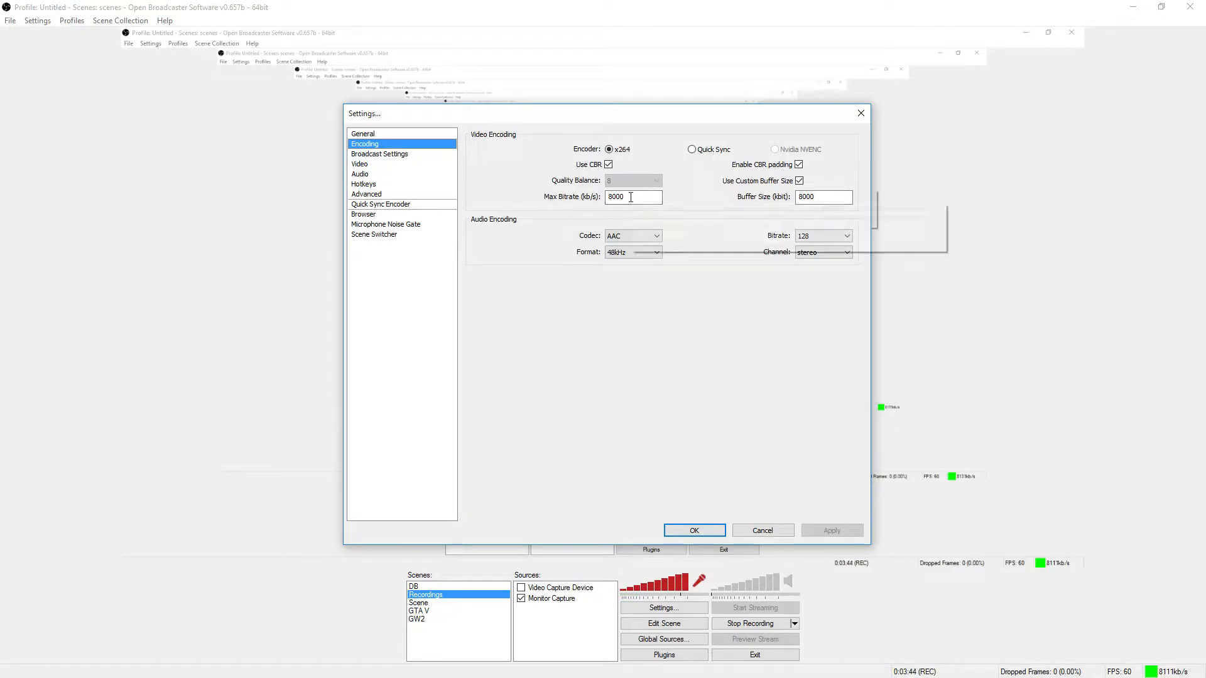
mouse_move(631, 197)
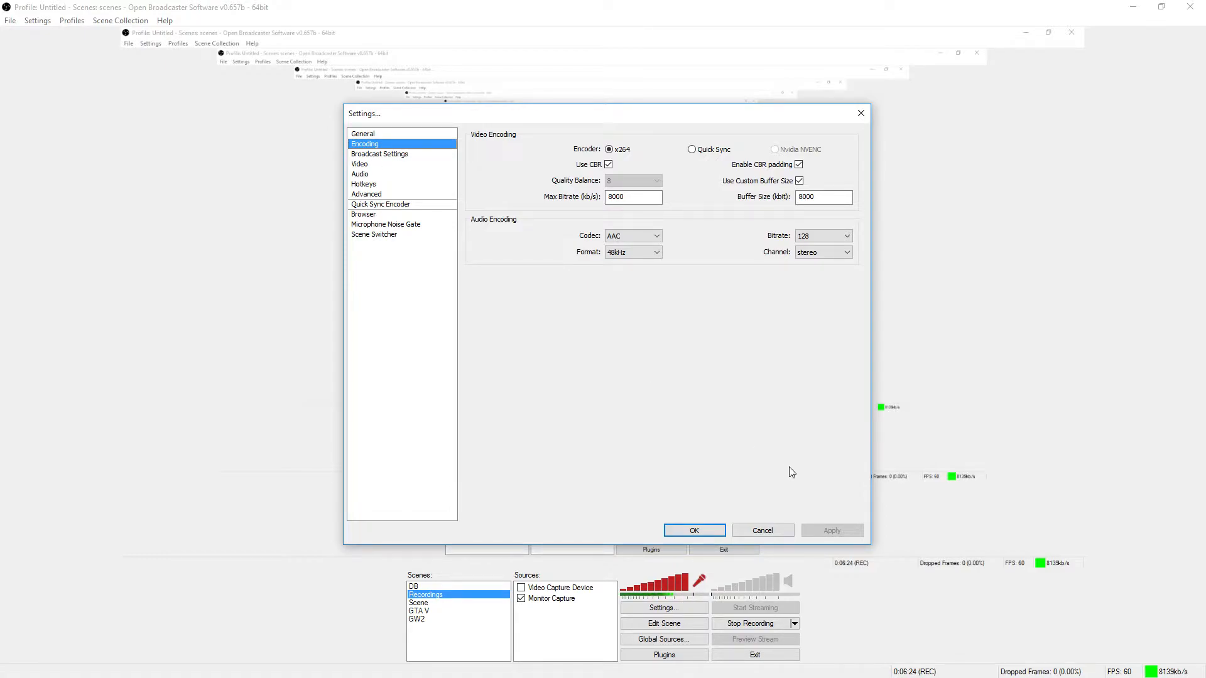
- Set the broadcast mode to Live Stream with Twitch as the service and EU: Stockholm, SE as the server, and go to the stream key field
click(410, 157)
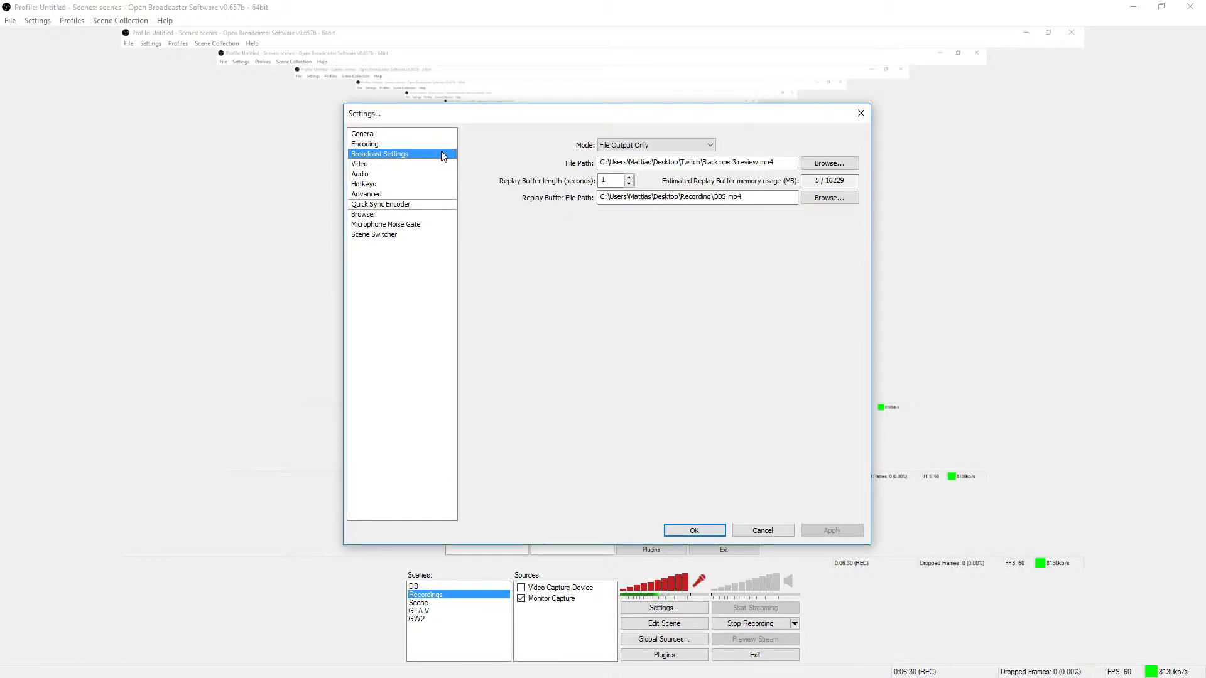
click(697, 145)
click(632, 154)
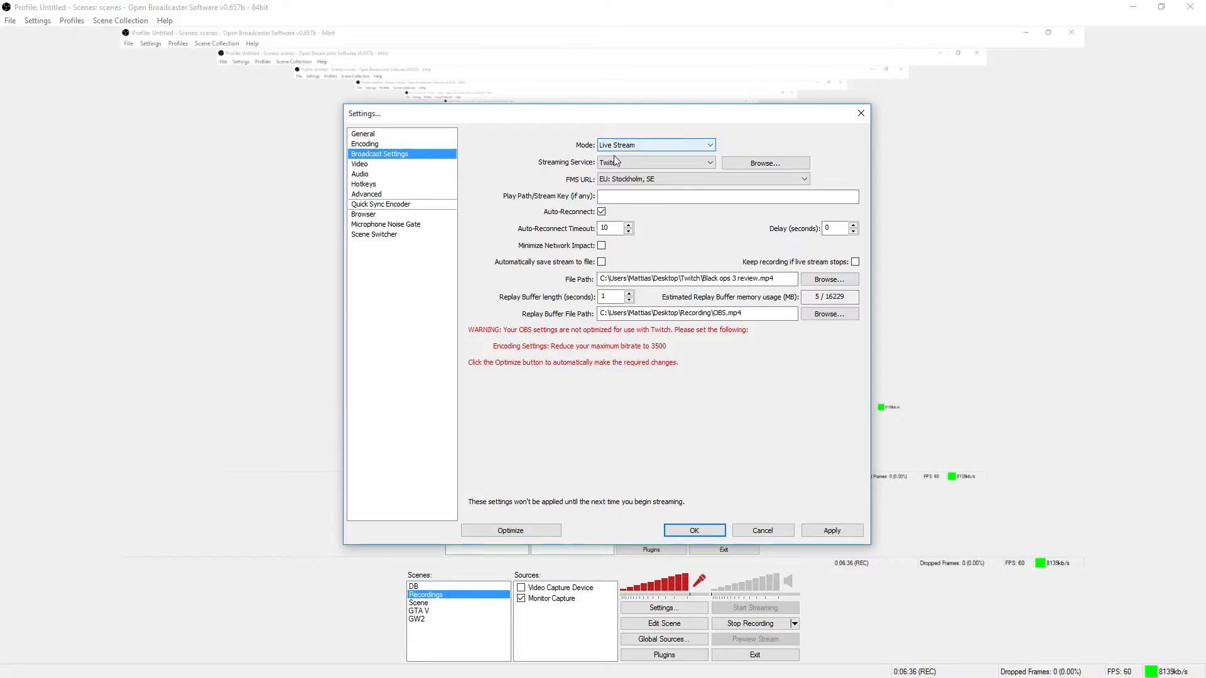
click(618, 164)
click(619, 163)
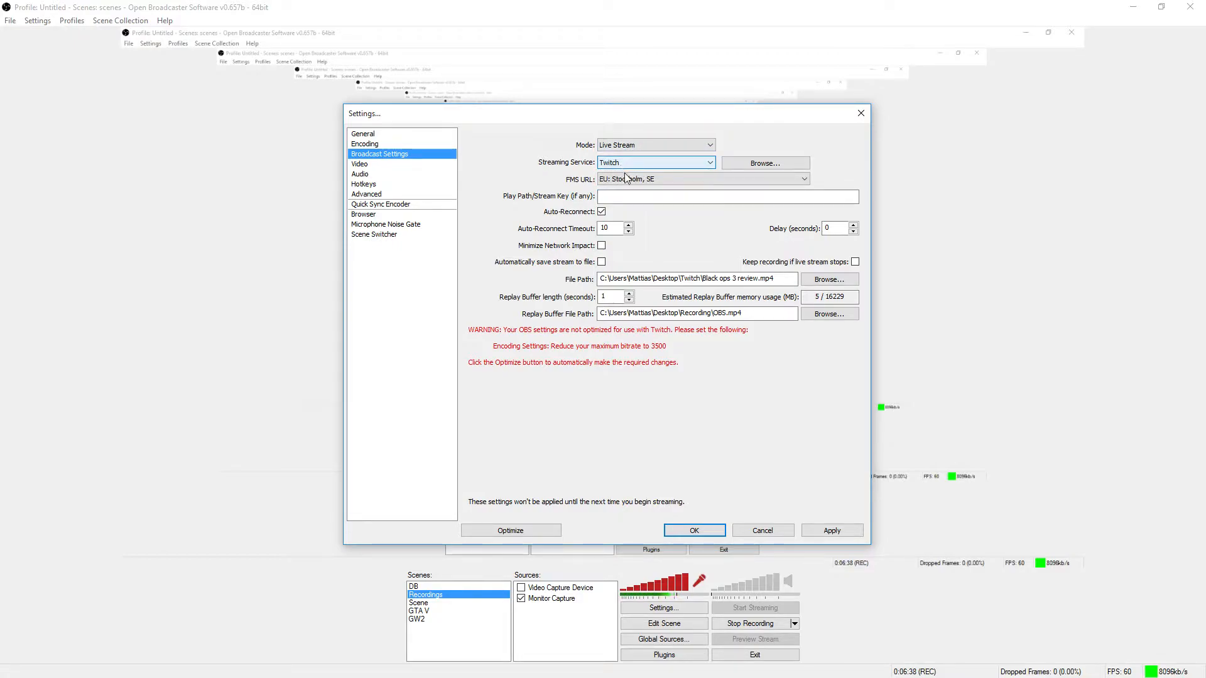
click(625, 181)
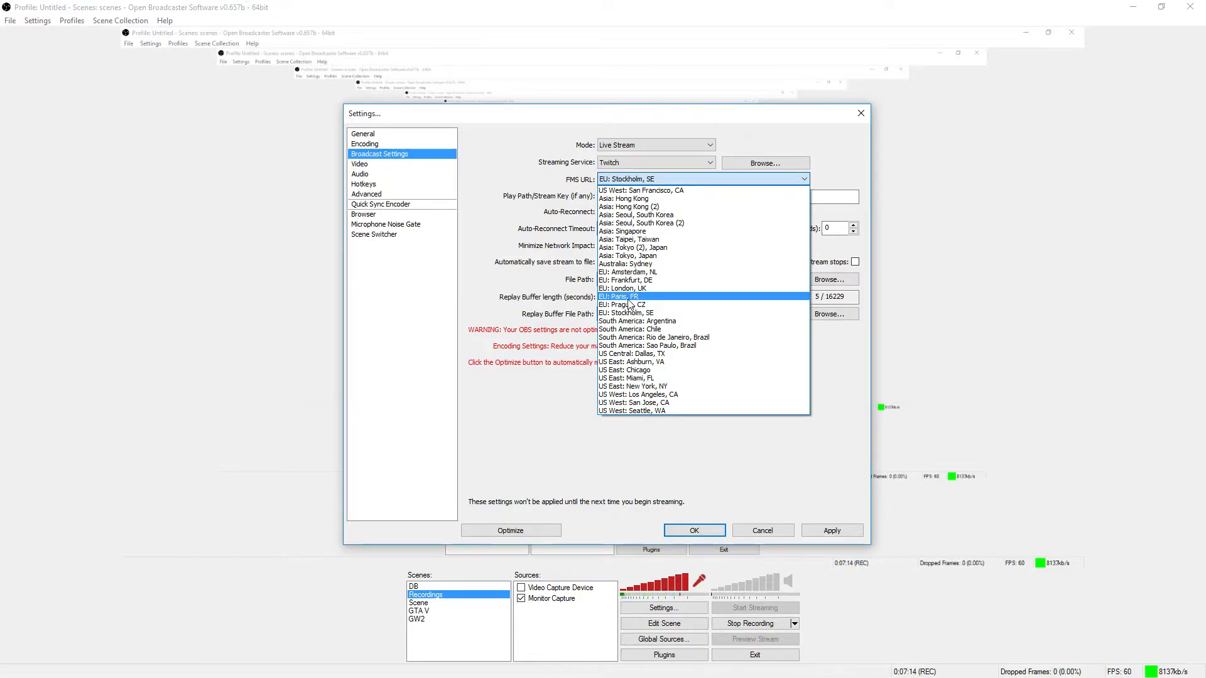
click(653, 179)
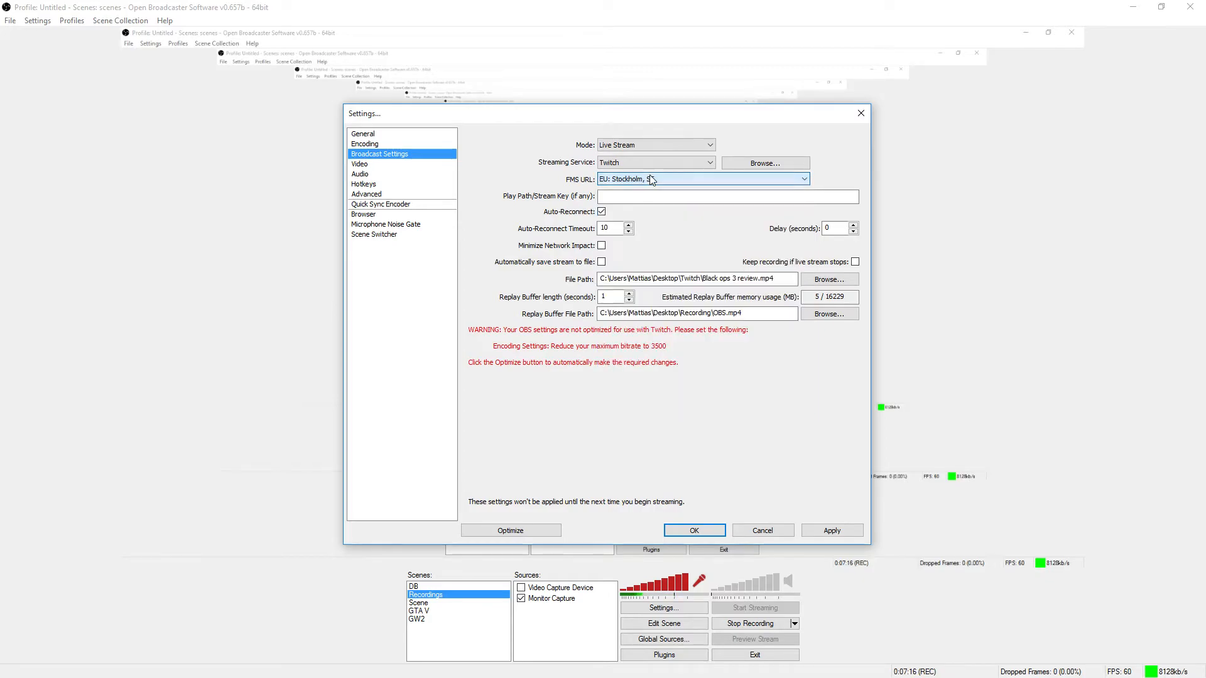
click(636, 197)
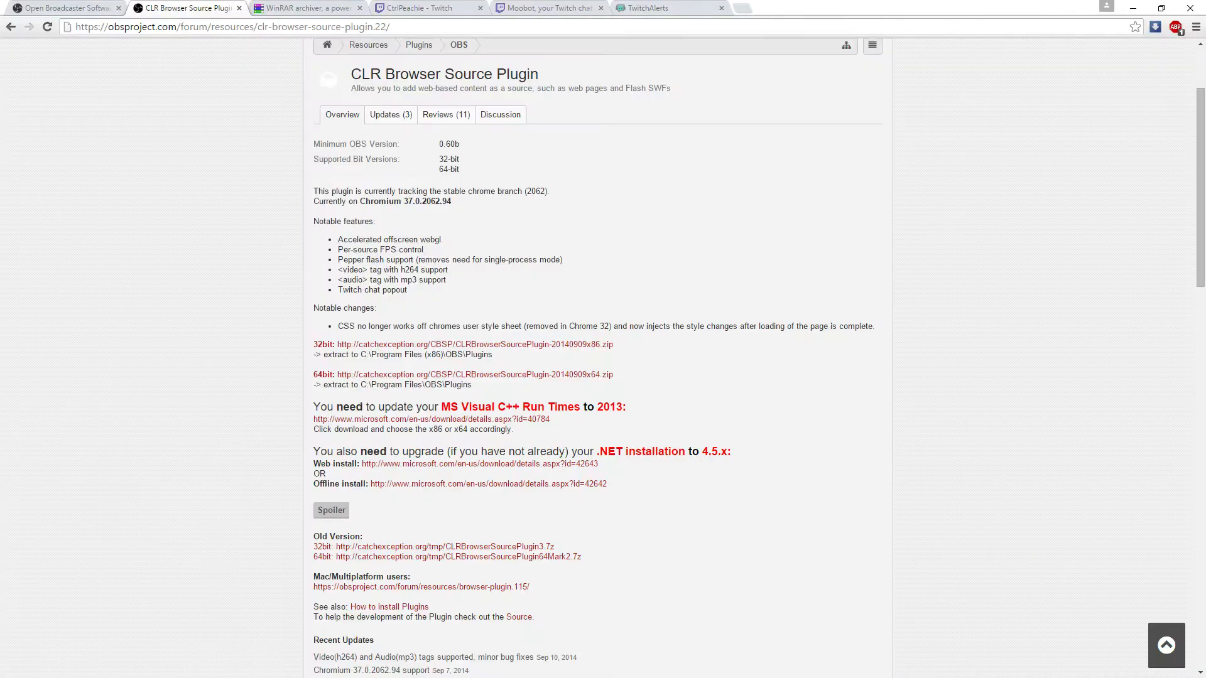
- Switch to the browser and open the Twitch channel's dashboard
click(415, 9)
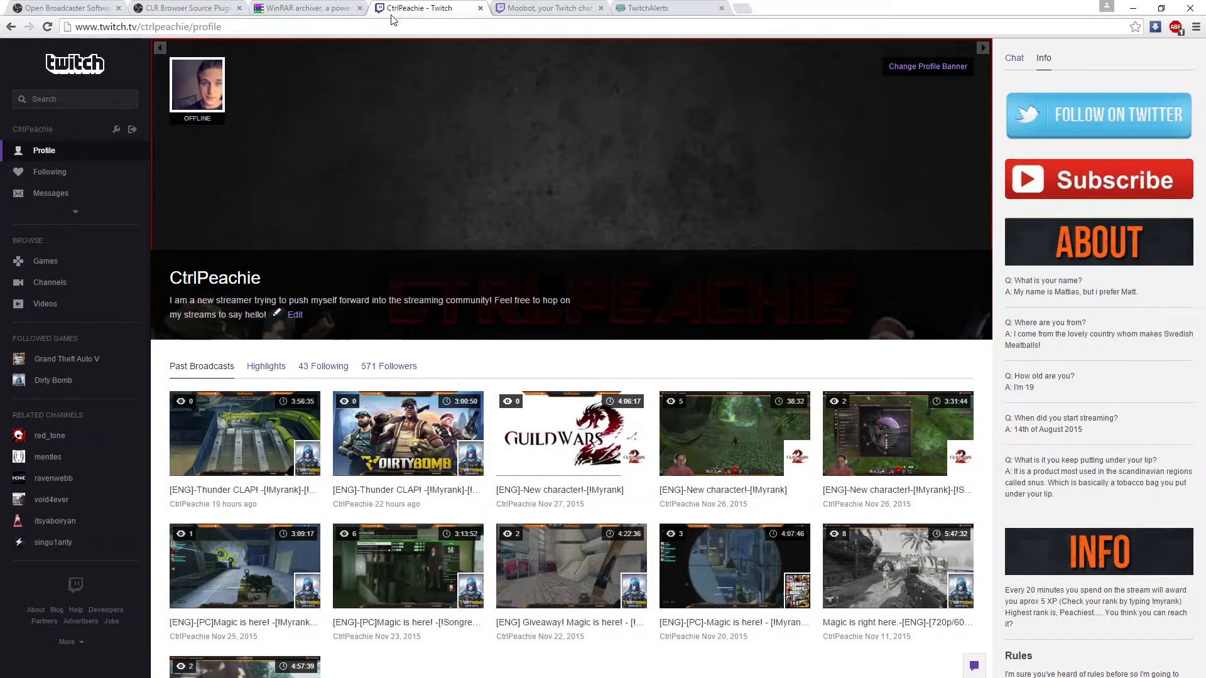
click(199, 94)
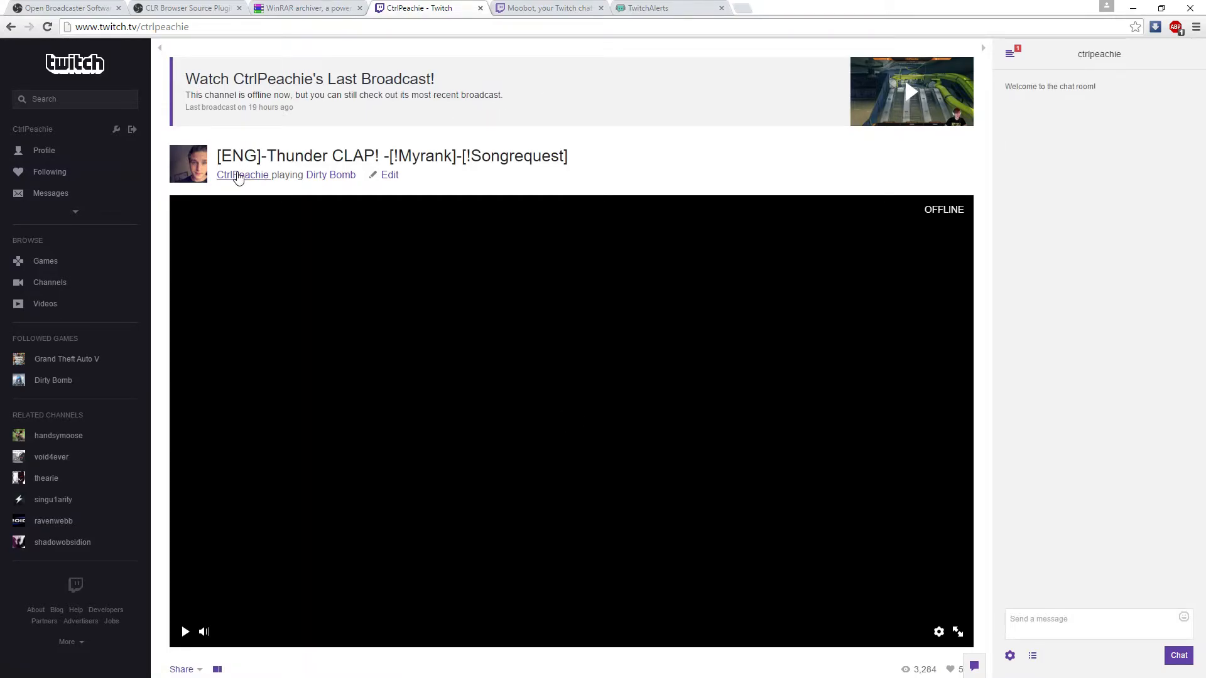
scroll(326, 151, down, 2)
scroll(326, 151, up, 2)
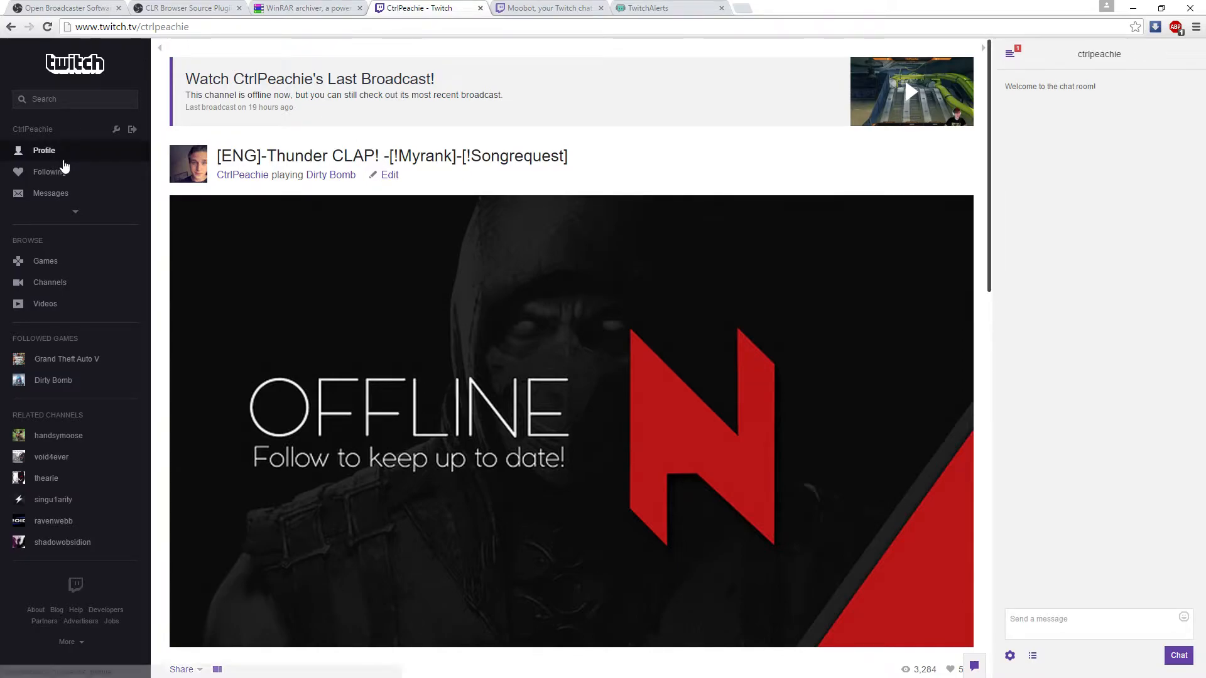
click(85, 71)
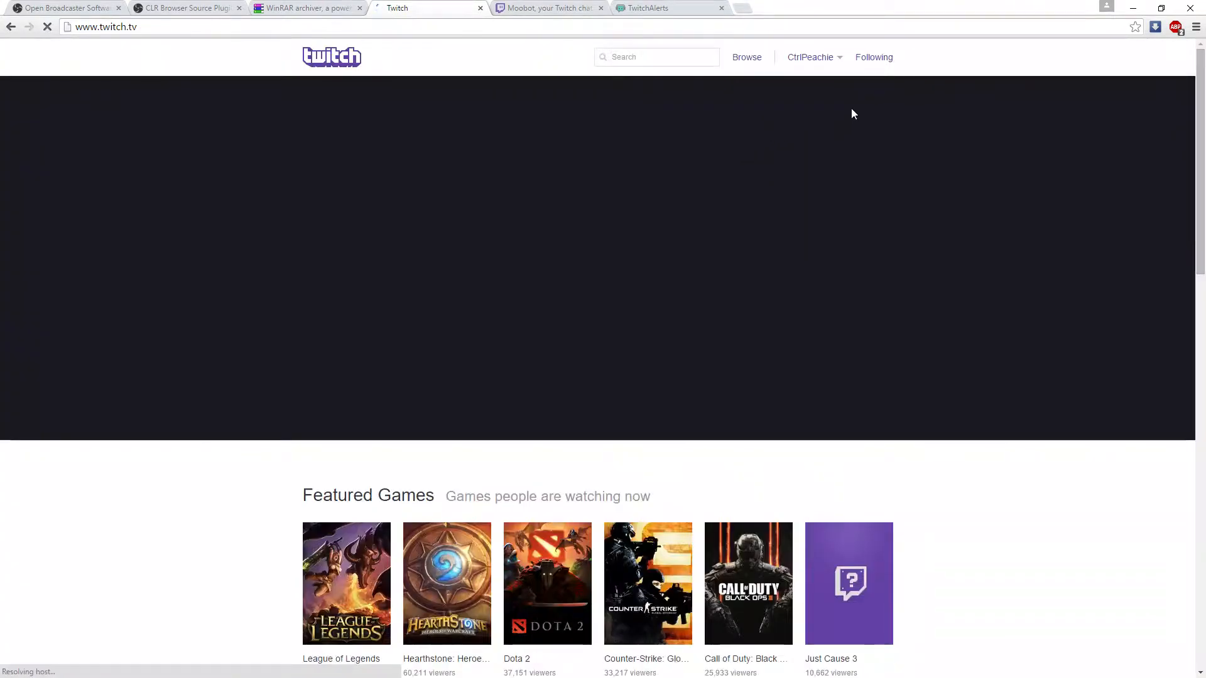
click(821, 67)
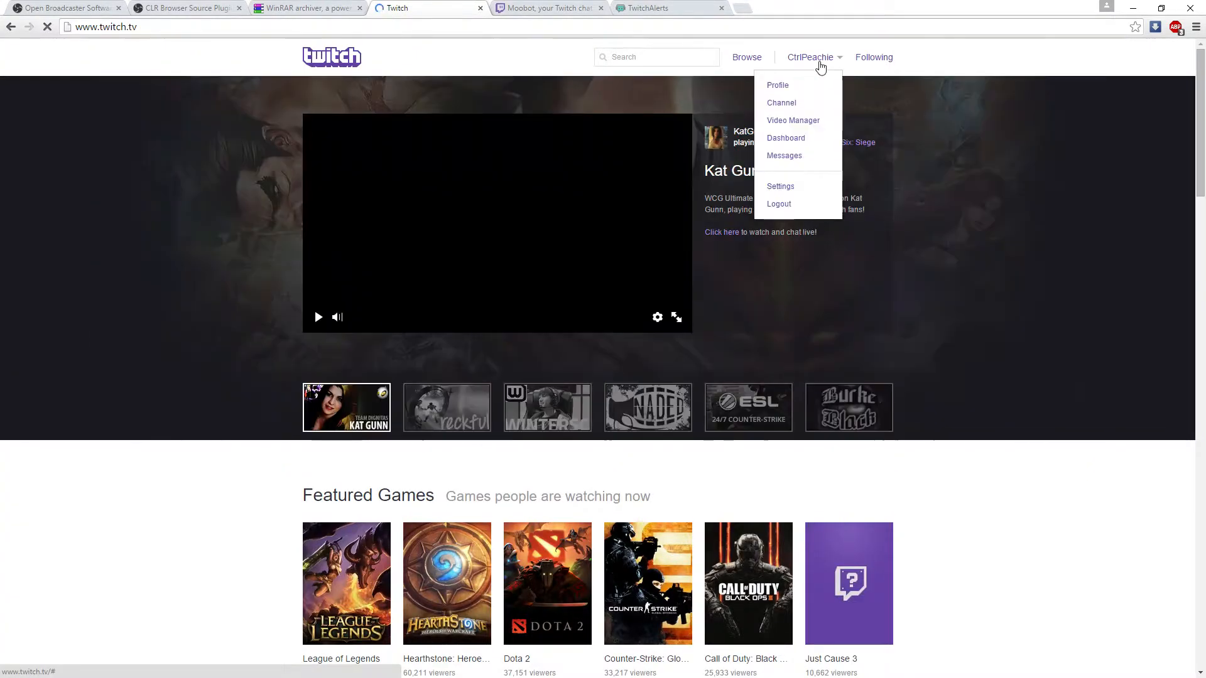
click(785, 138)
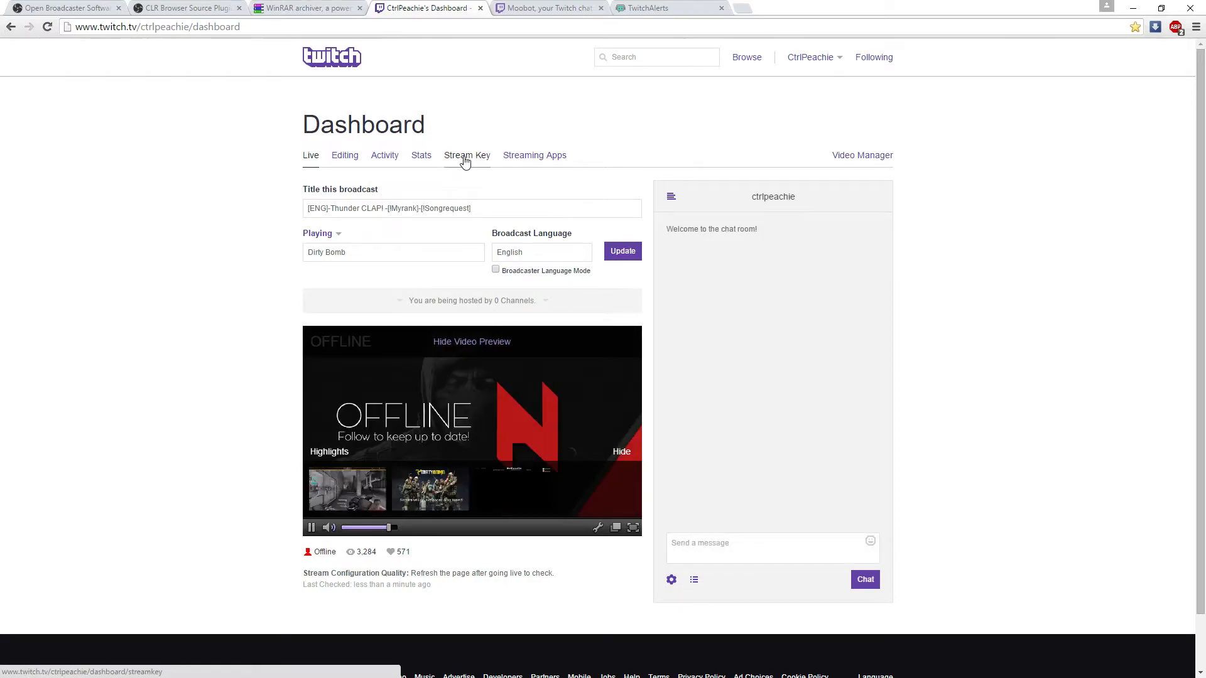
- Open the channel's stream key page, request the key, and dismiss the warning without revealing it
click(465, 161)
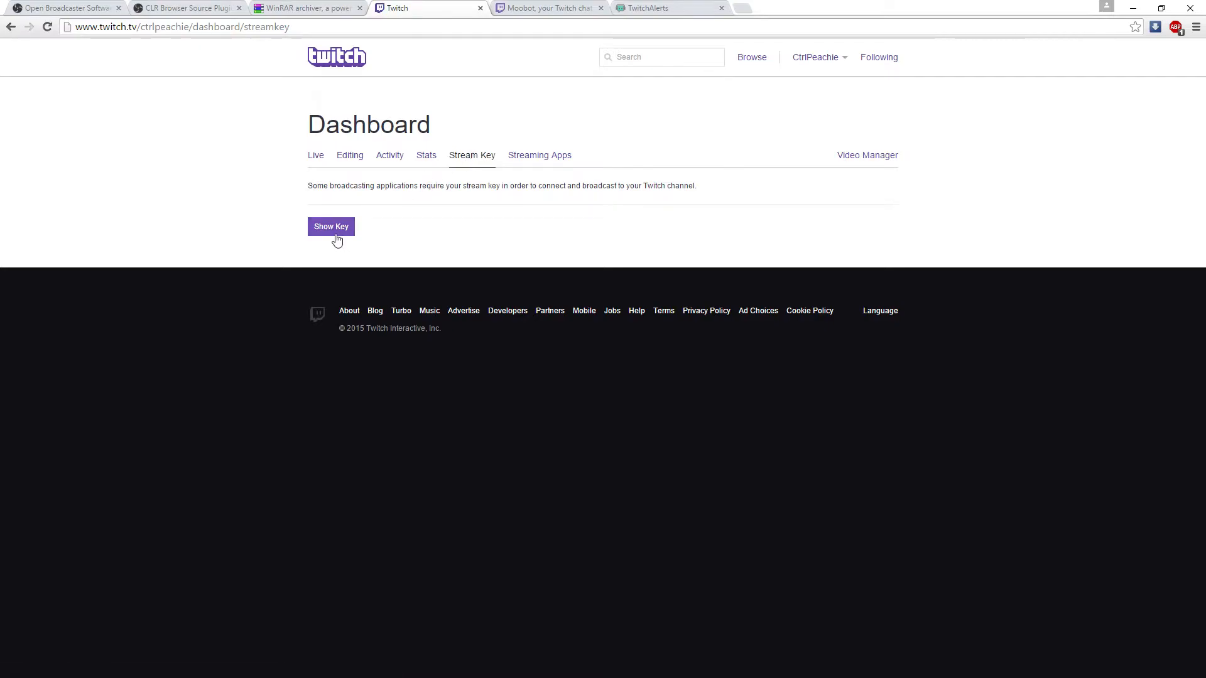
click(337, 237)
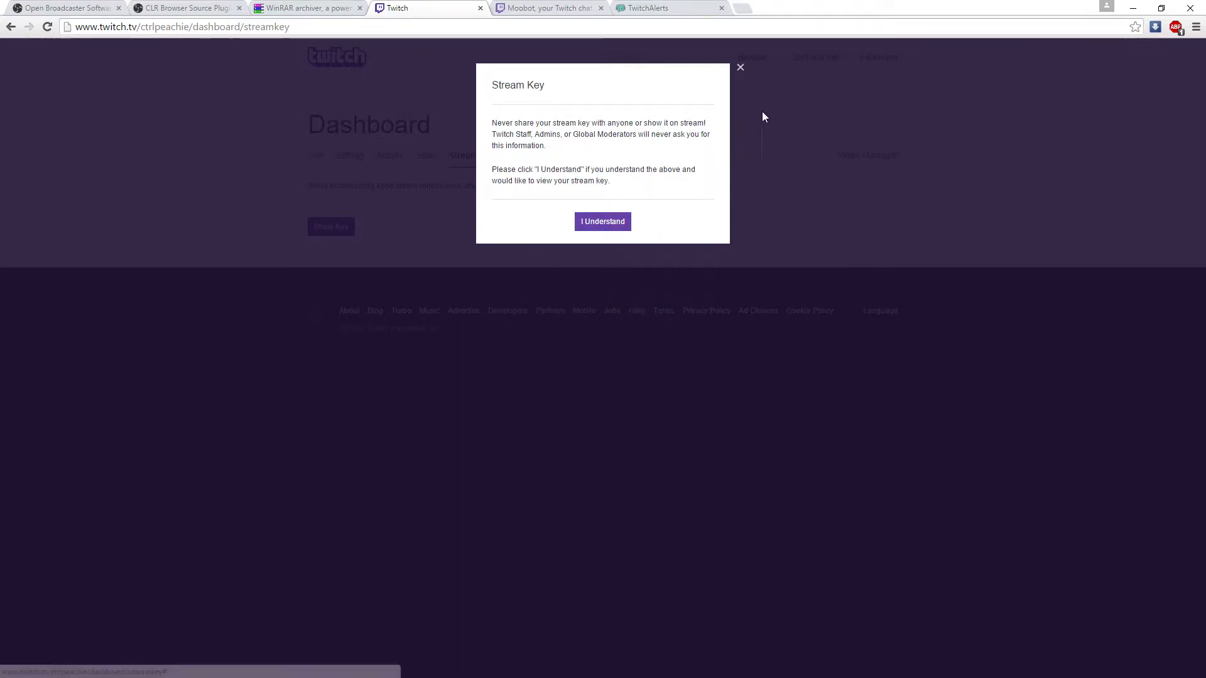
click(742, 68)
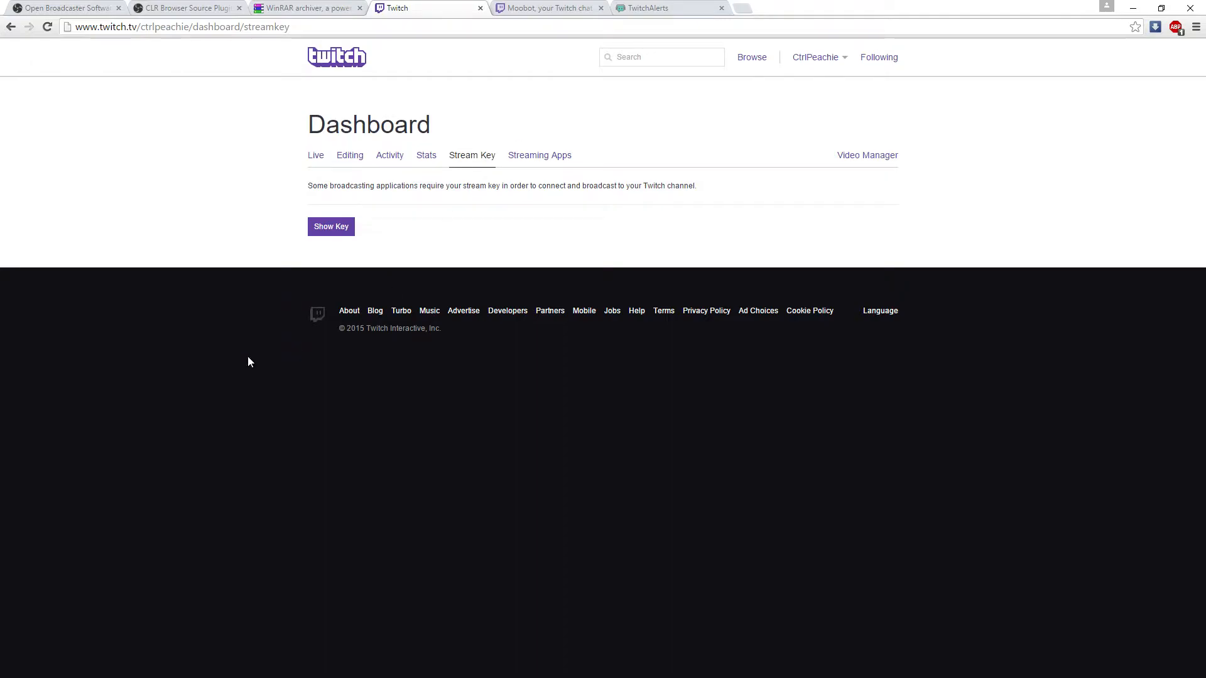
- Switch back to Open Broadcaster Software, discard the pending broadcast changes, and examine the video adapter and resolution downscale options
key(alt+Tab)
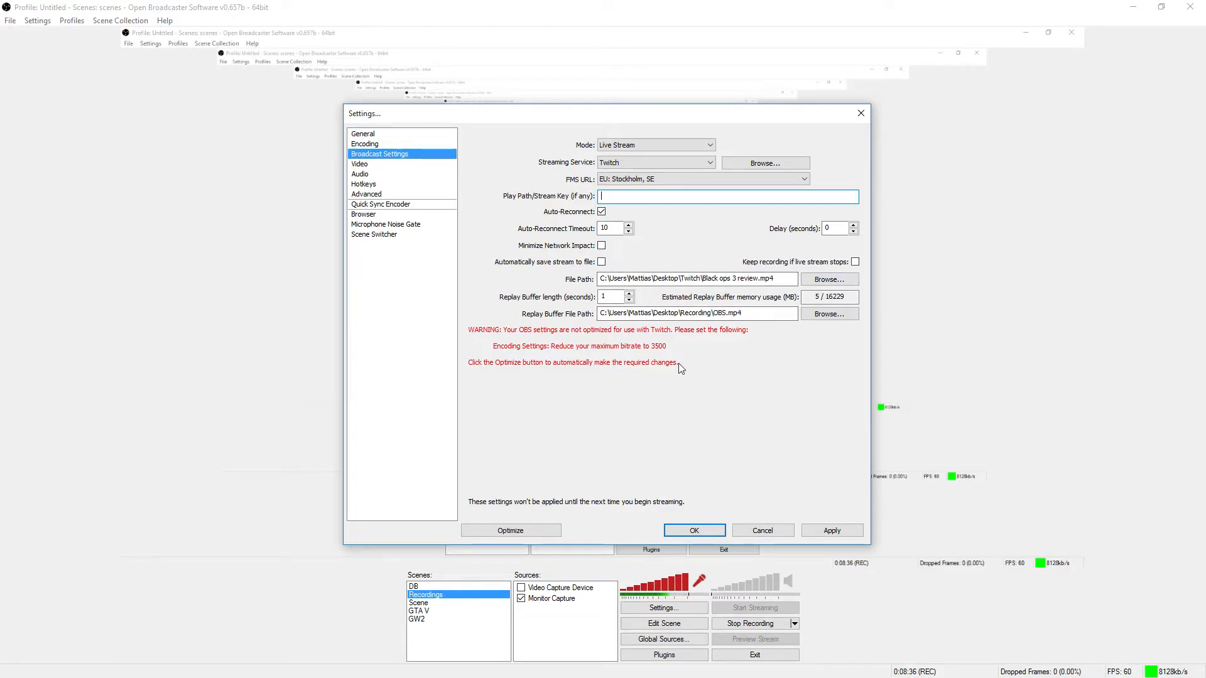
click(359, 165)
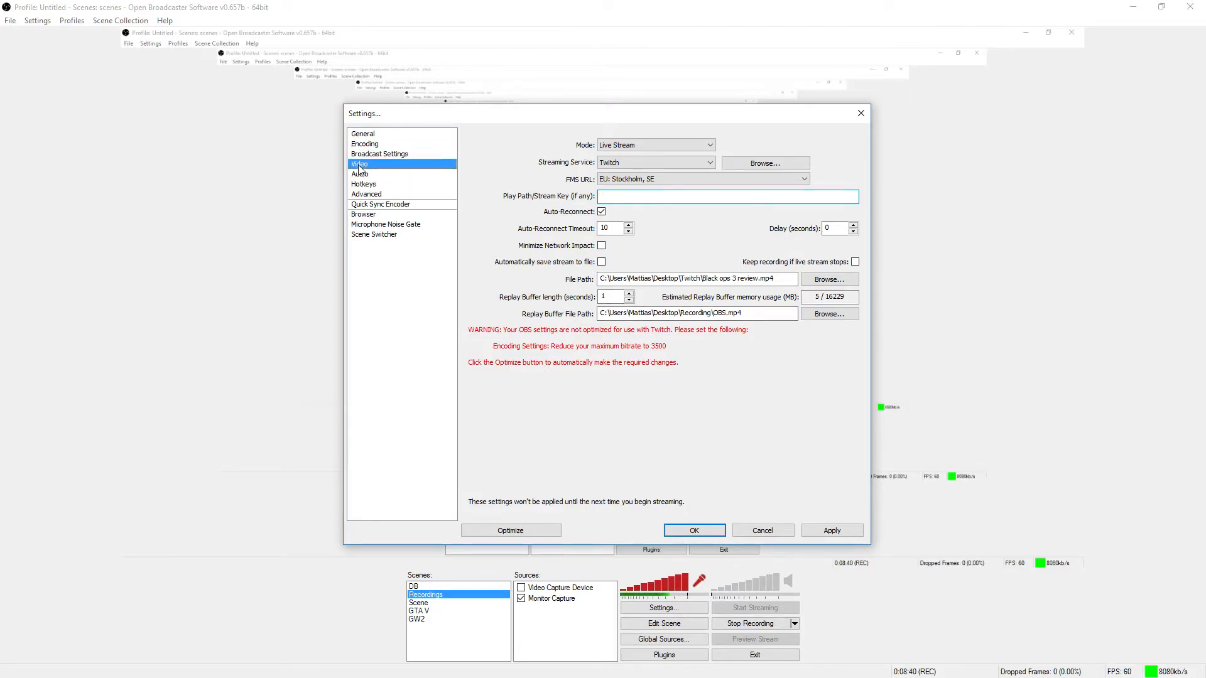
click(620, 387)
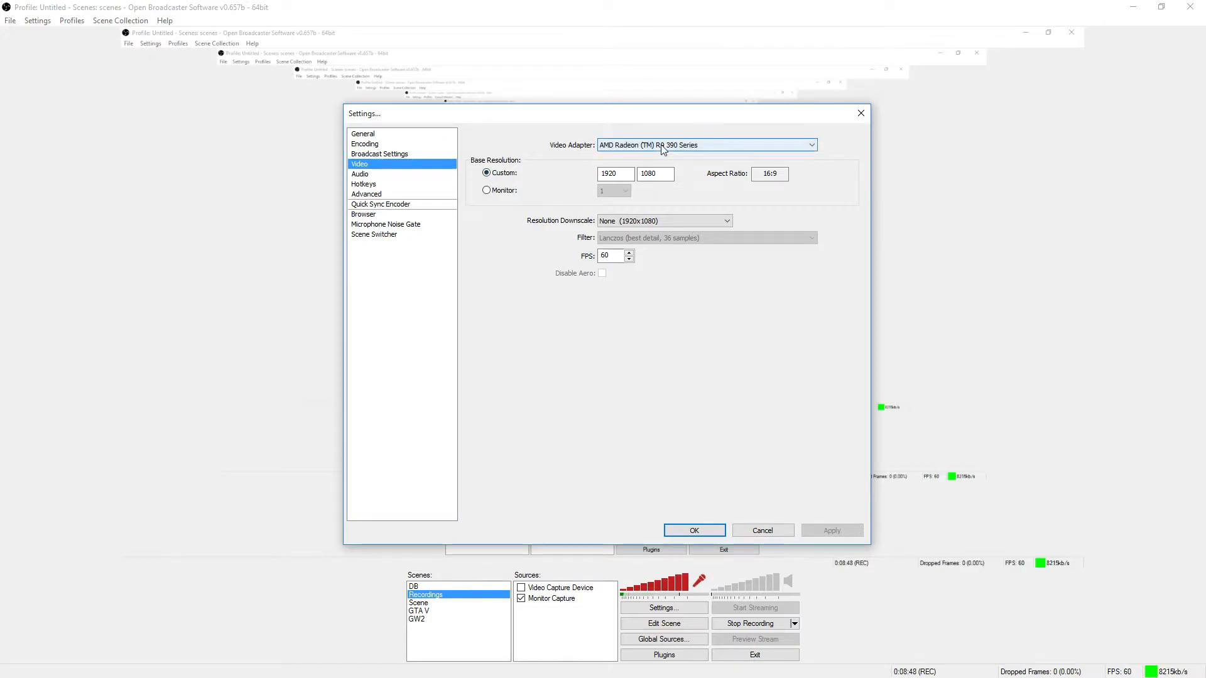
click(702, 147)
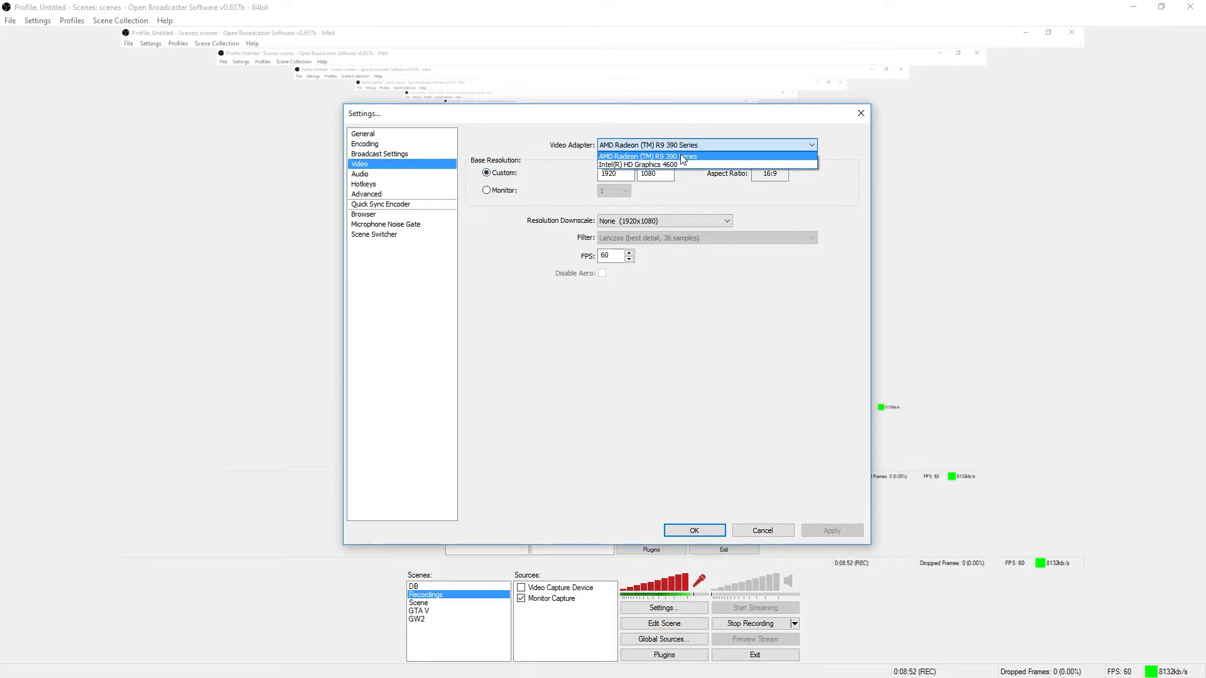
click(683, 157)
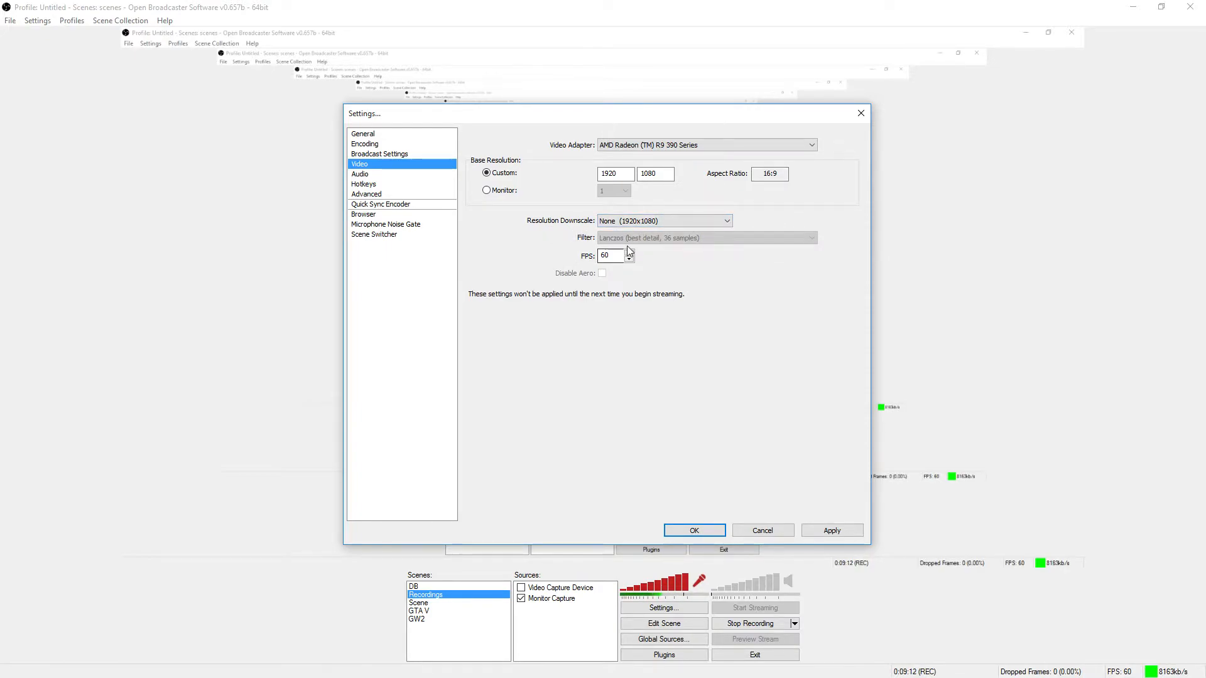
click(668, 220)
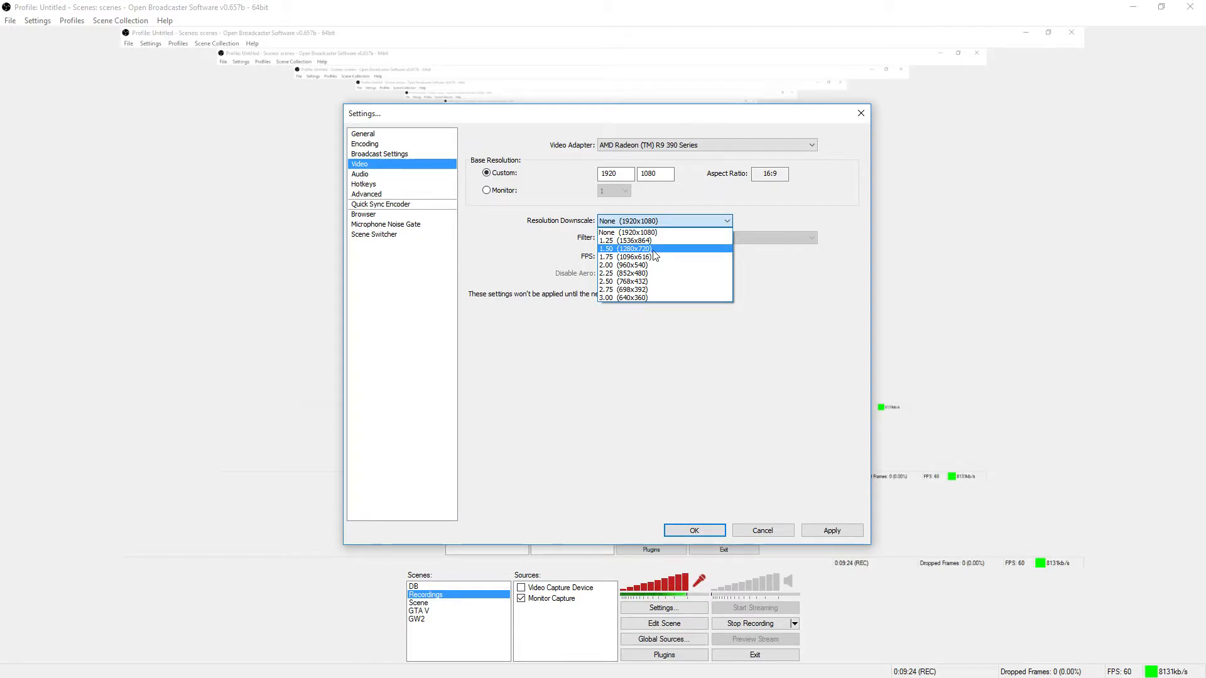
click(656, 220)
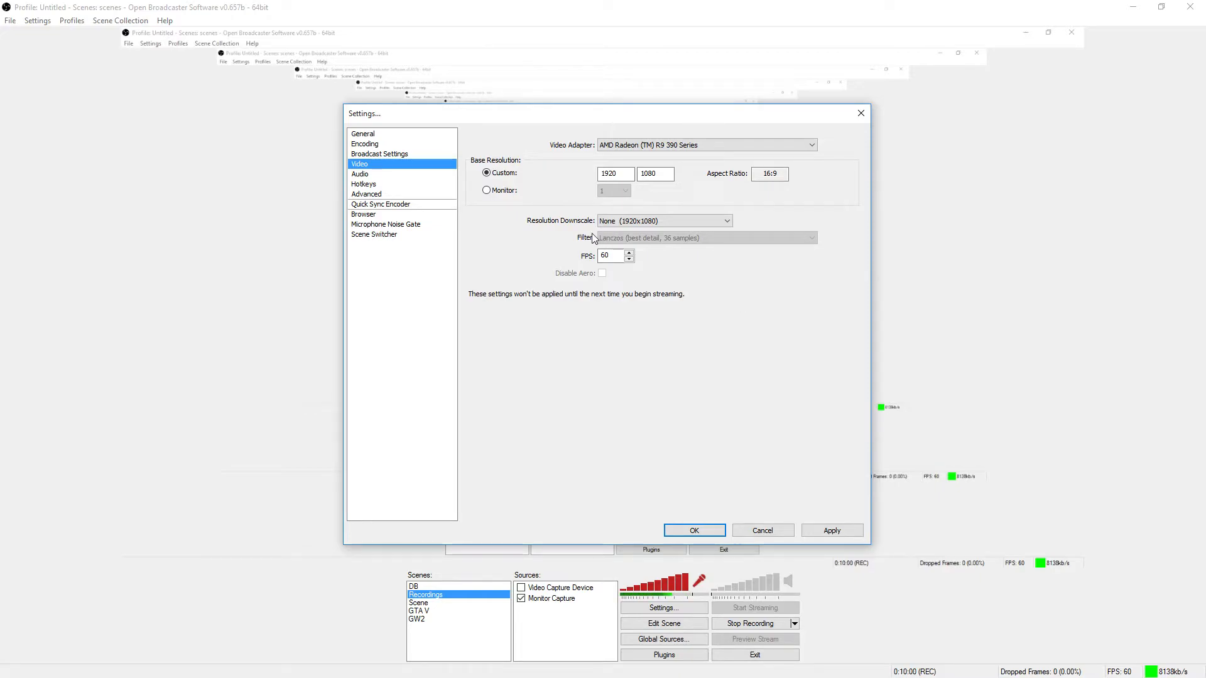
- Discard the video changes and examine the desktop audio and microphone device options in the audio settings
click(394, 177)
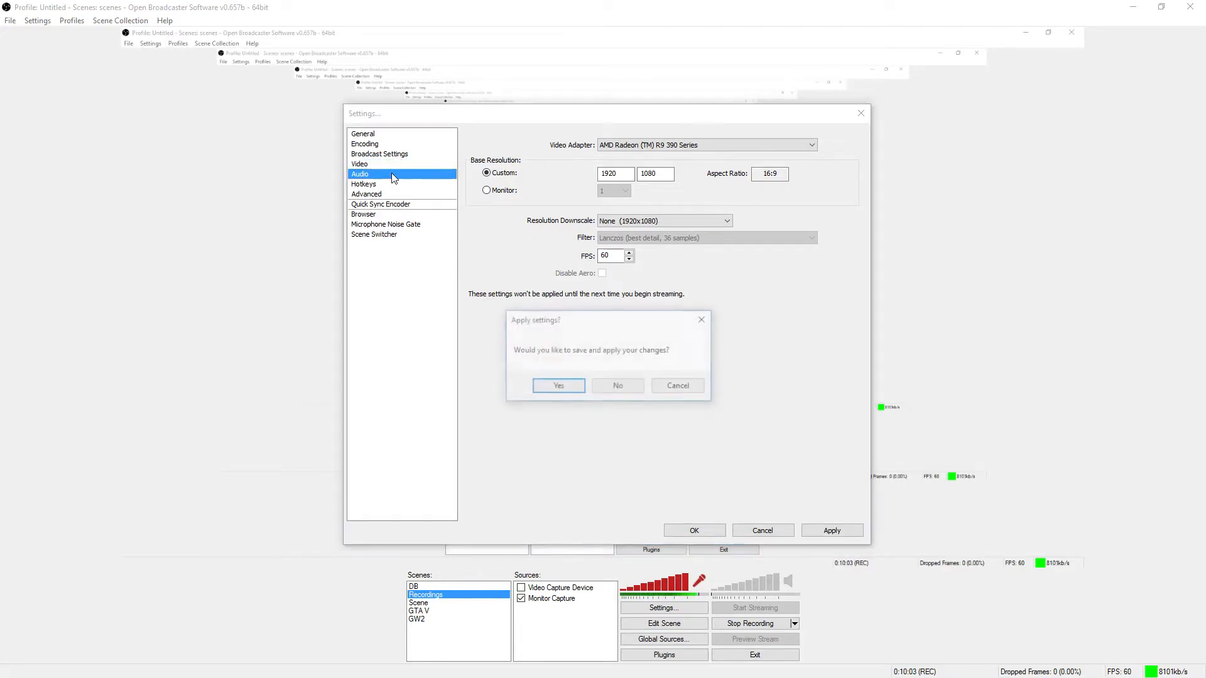
click(618, 386)
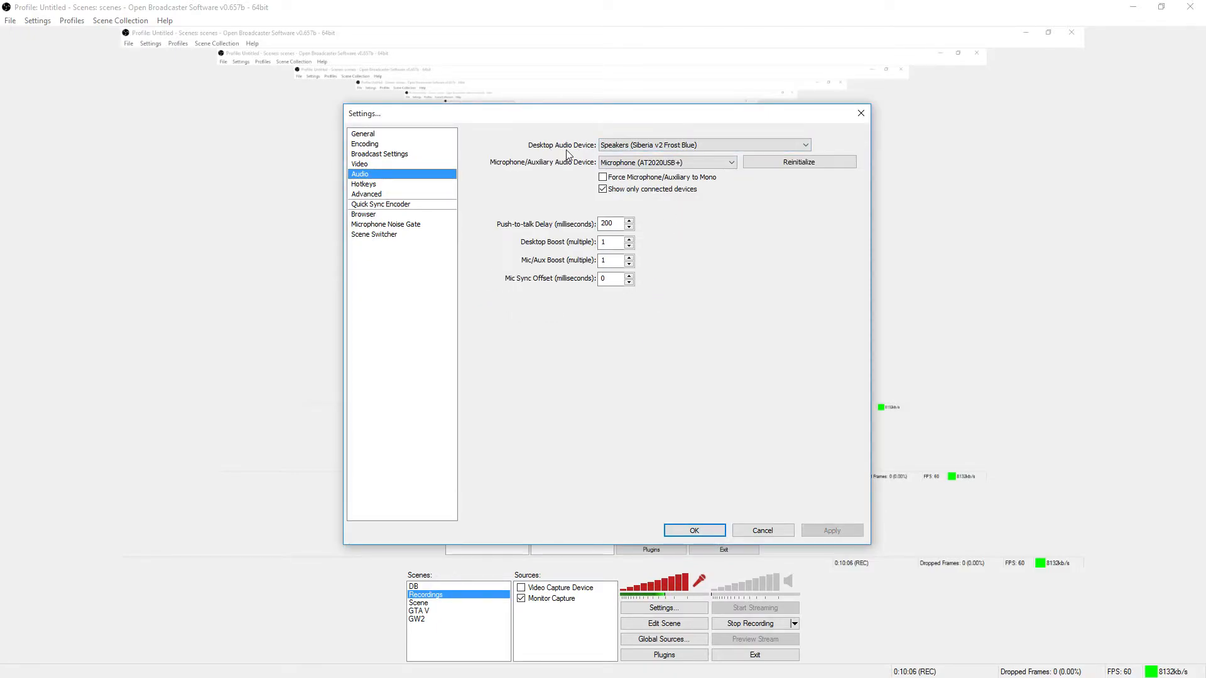
click(646, 148)
click(646, 147)
click(628, 163)
click(628, 163)
- Examine the advanced settings for process priority class, x264 CPU preset and encoding profile
click(378, 196)
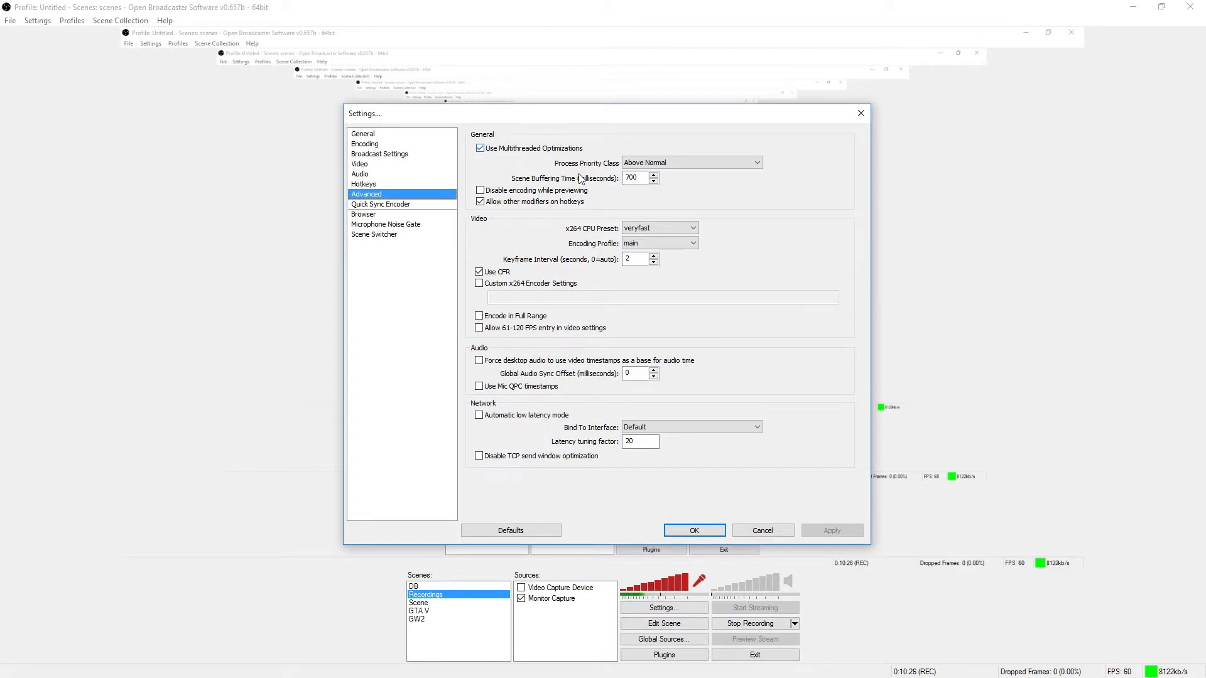
click(650, 165)
click(650, 164)
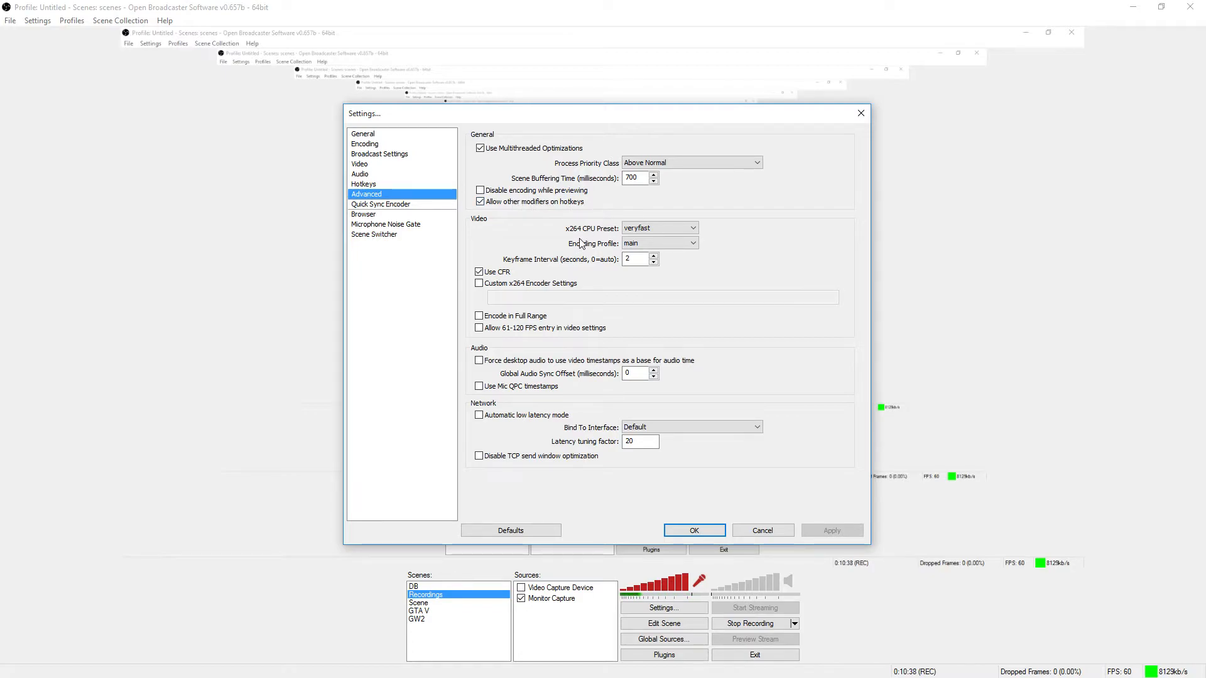
click(645, 229)
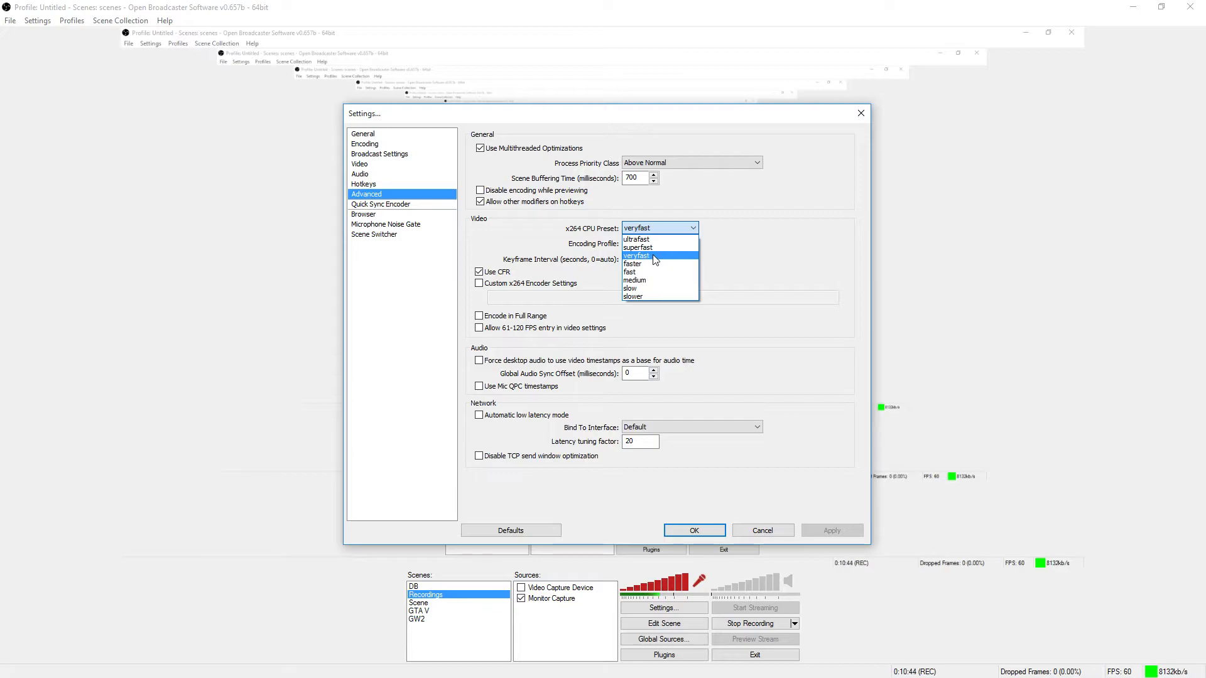
click(653, 256)
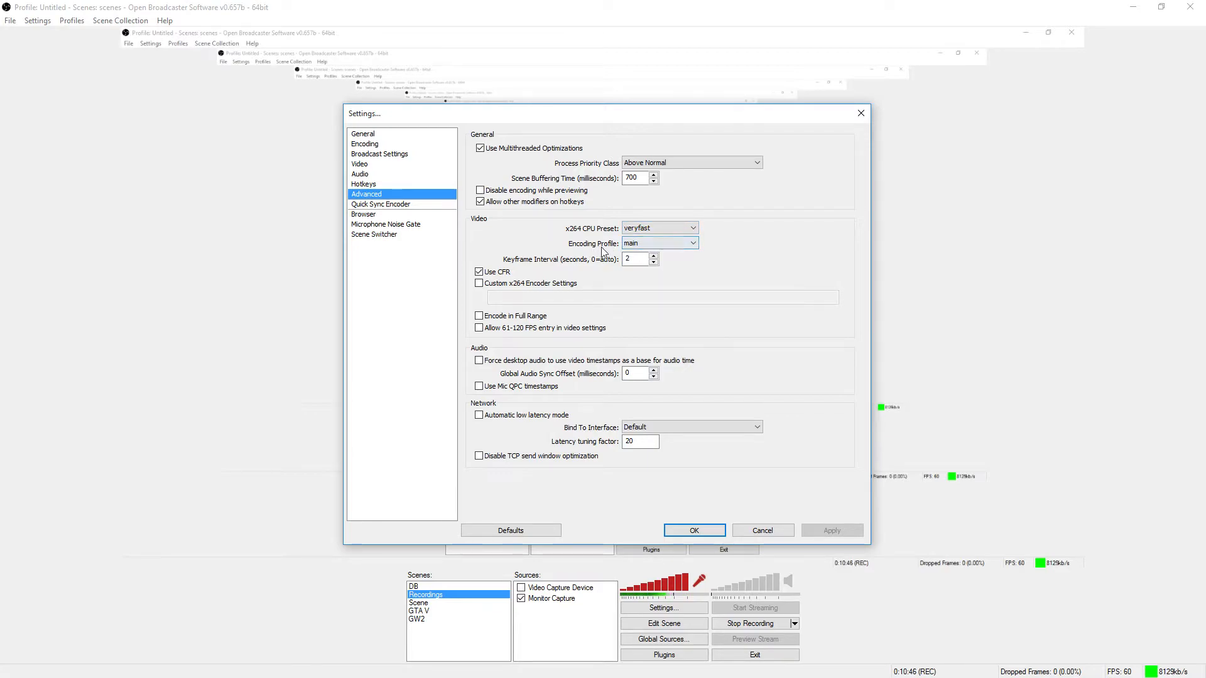
click(651, 245)
click(652, 247)
- Check the latency tuning factor and the microphone noise gate settings, and close the settings without saving
click(628, 445)
click(412, 226)
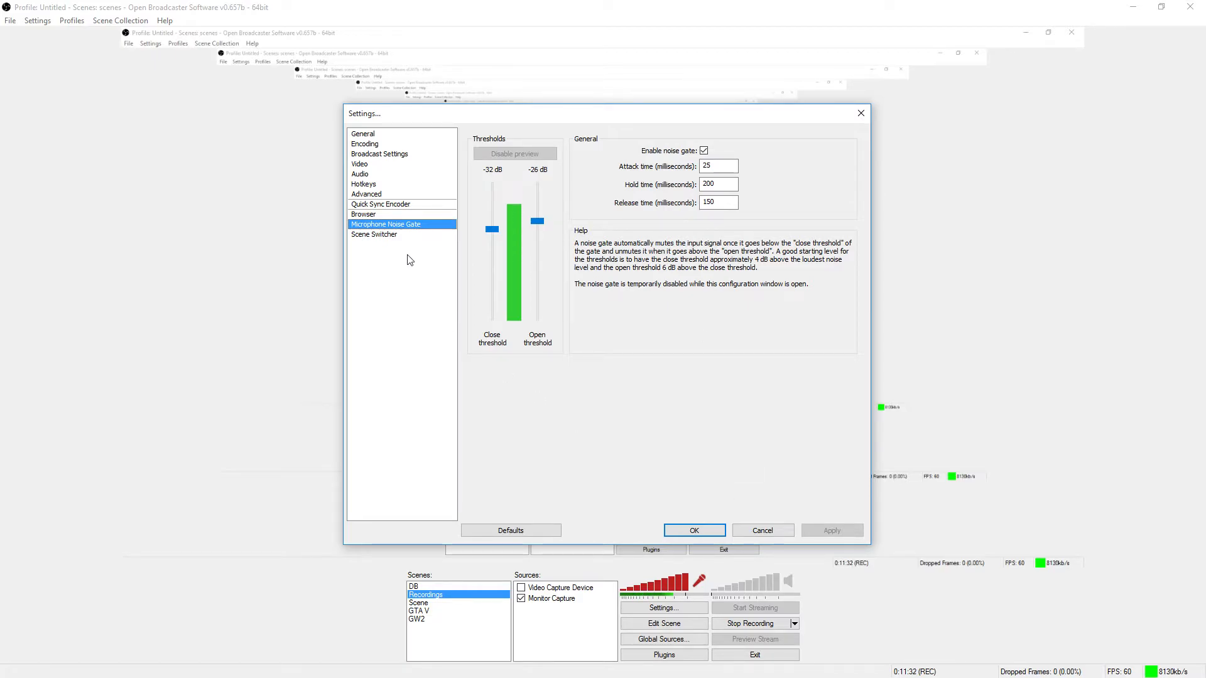
click(749, 531)
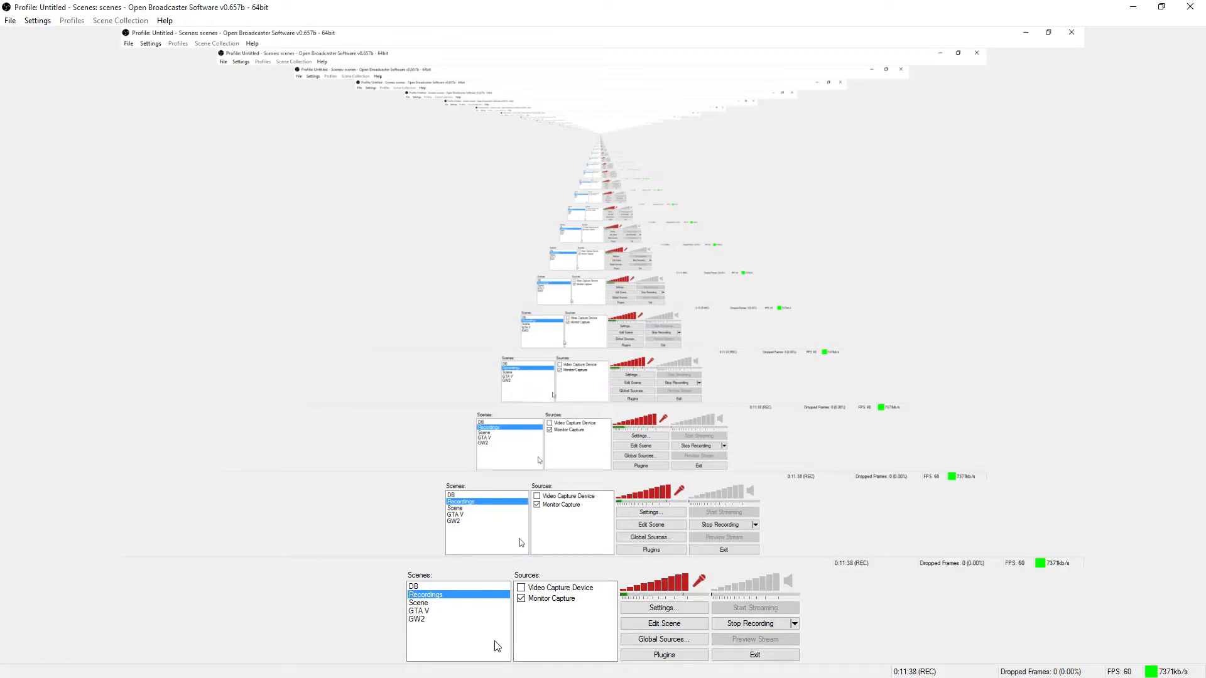
- Add a text source with the default name Text to the Recordings scene, reading "My name is WHAAAT"
right_click(535, 633)
mouse_move(549, 641)
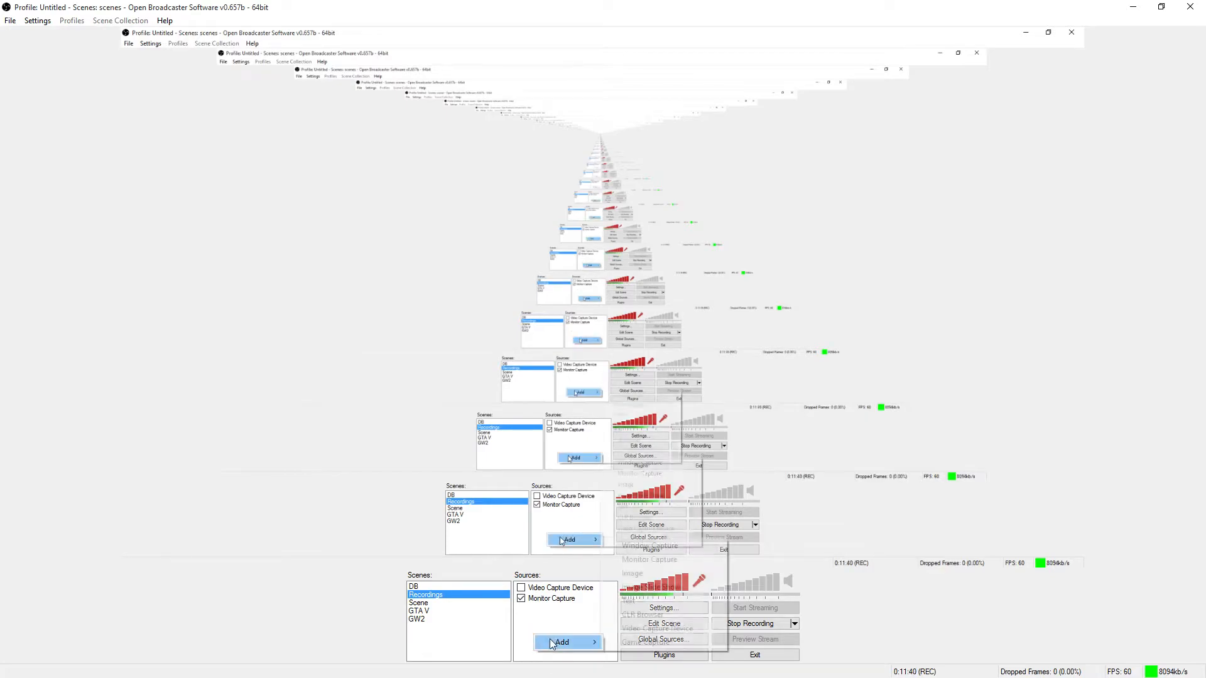
click(638, 605)
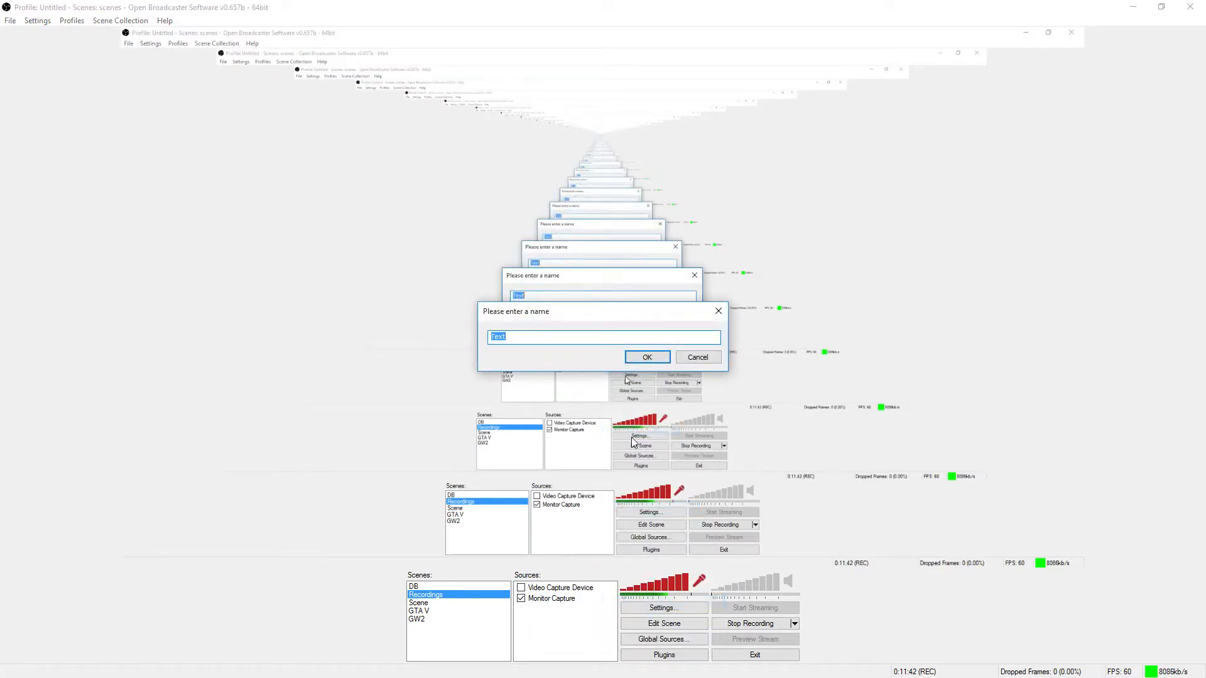
click(648, 359)
click(641, 425)
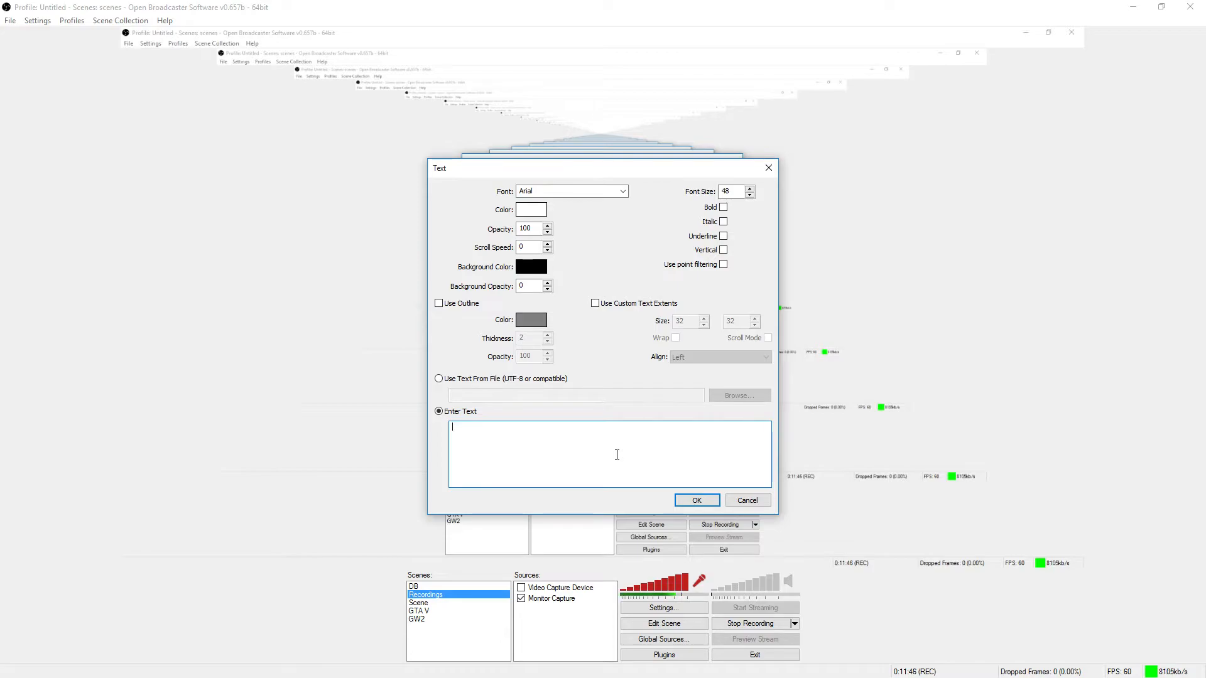
text(My name is WHAAAT m)
key(BackSpace)
click(697, 500)
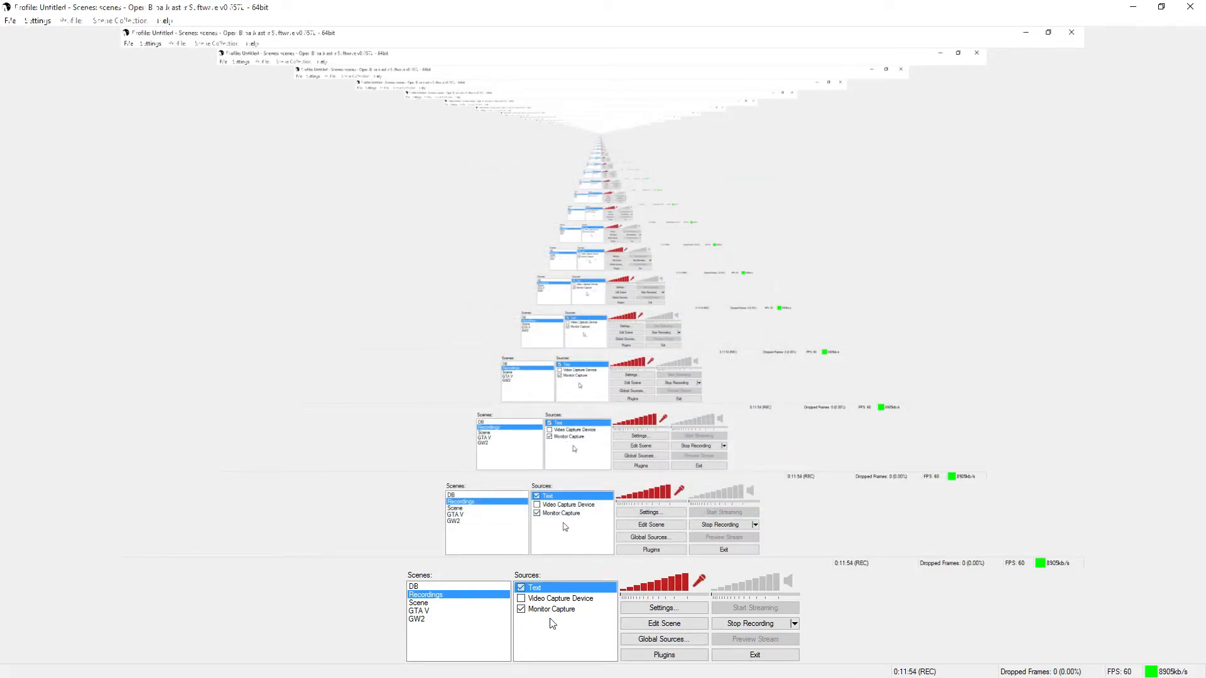
- Enable scene editing, move the text overlay toward the middle of the preview, and set its color to black
click(676, 625)
drag(296, 124, 480, 268)
right_click(578, 588)
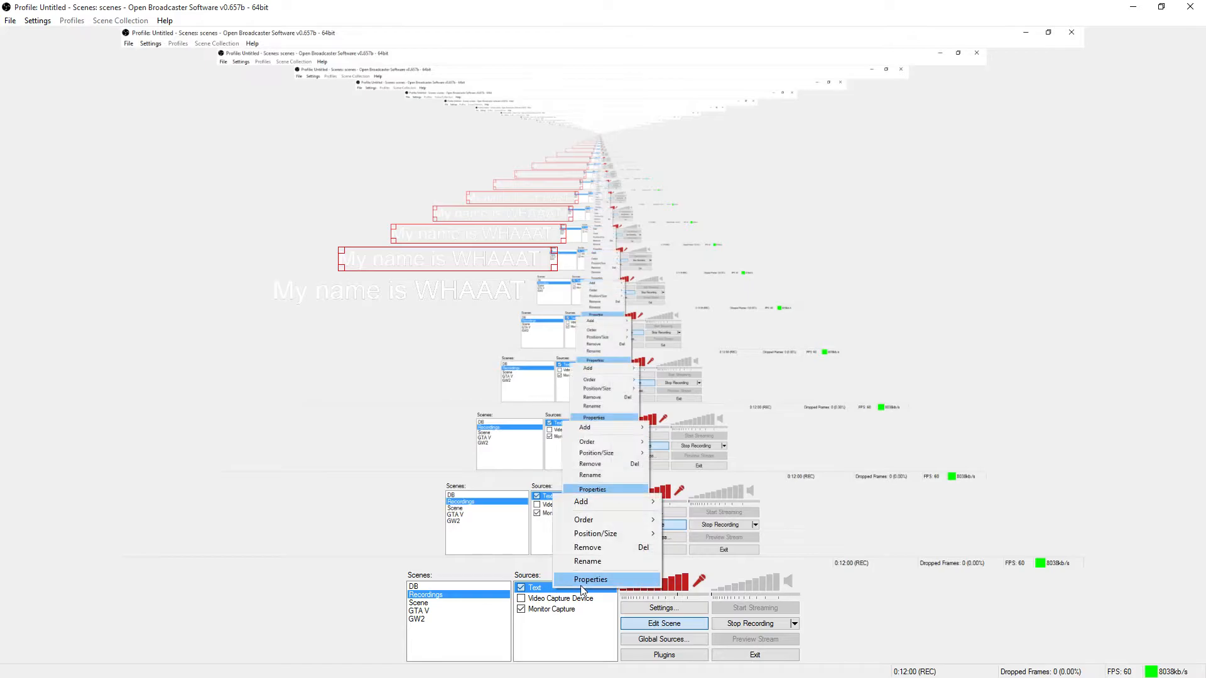
click(584, 579)
click(537, 210)
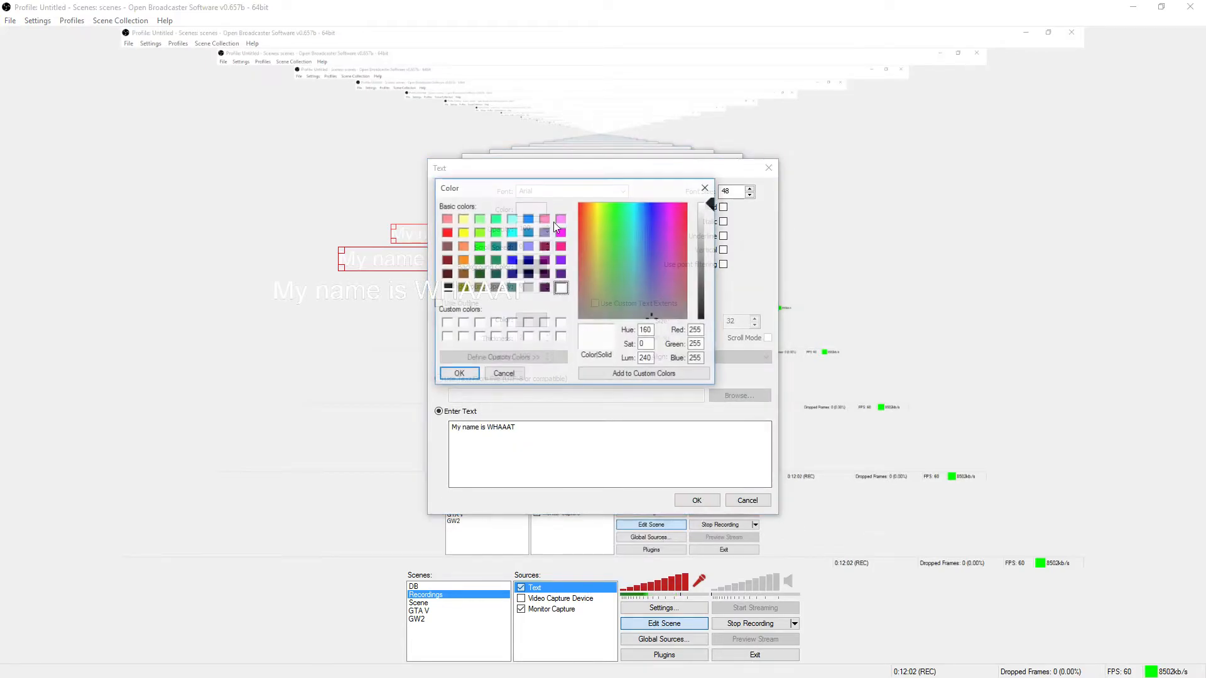
click(447, 287)
click(459, 374)
click(697, 500)
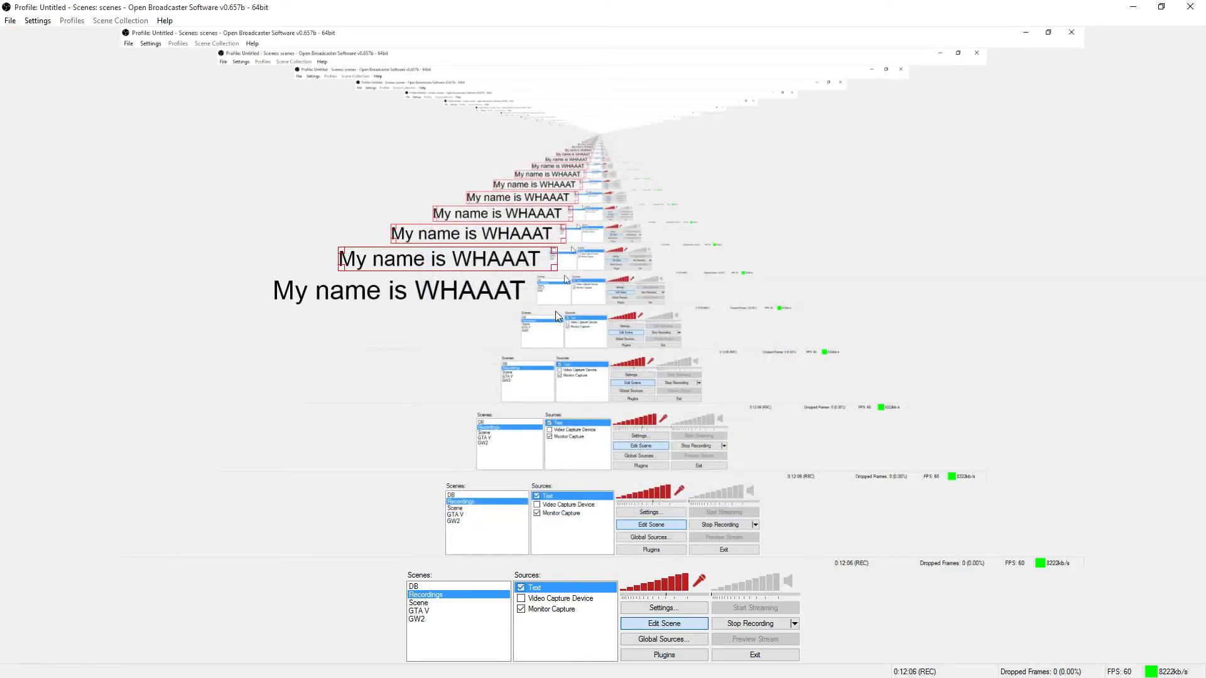
- Enlarge the text overlay across the middle of the preview and end scene editing
drag(553, 271, 631, 361)
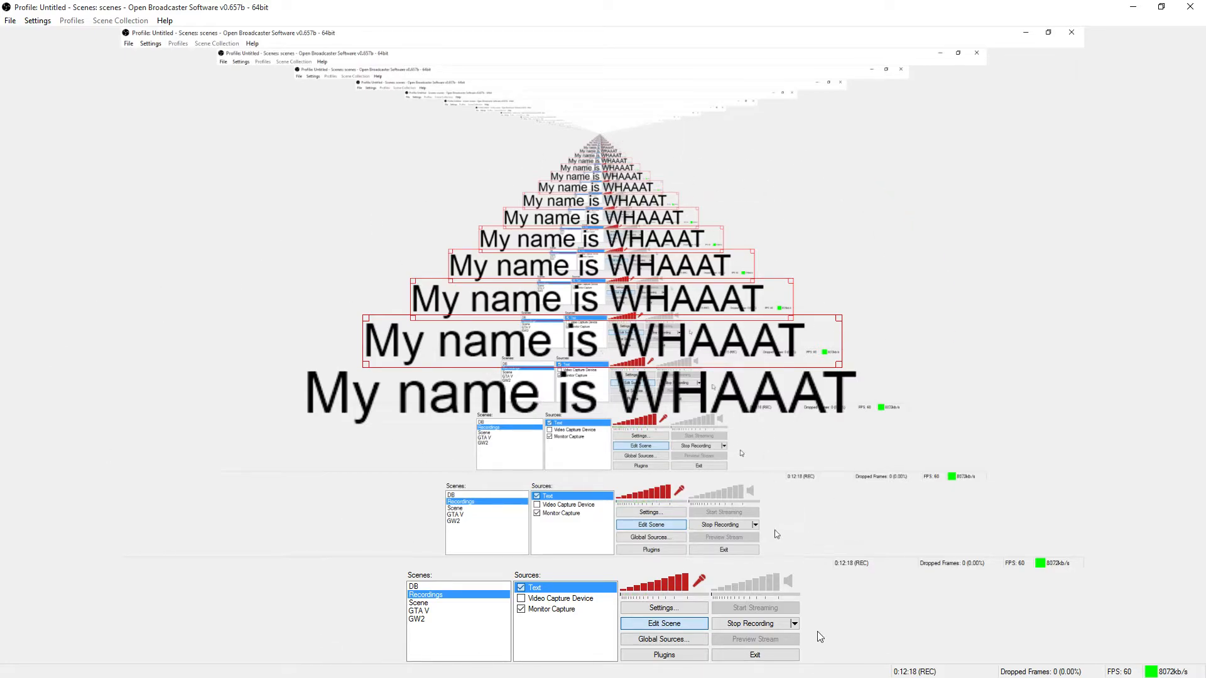
click(666, 628)
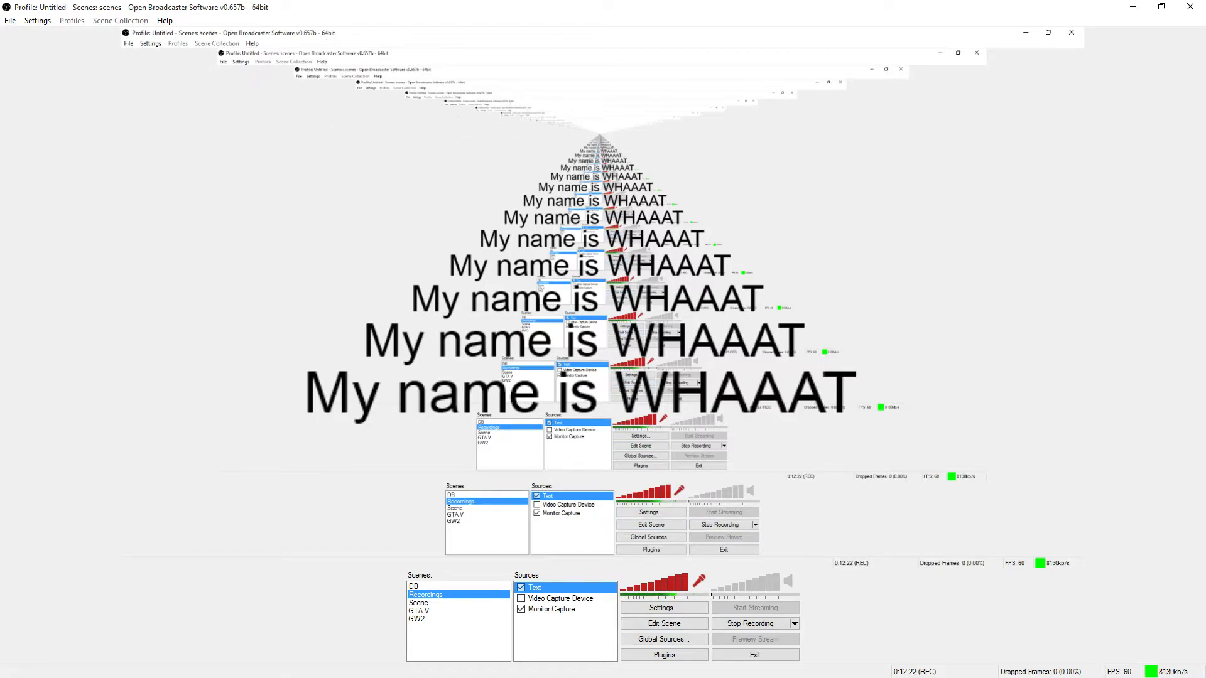
- Restore the window to a smaller size, hide the Text source, and move the window off the browser
double_click(306, 7)
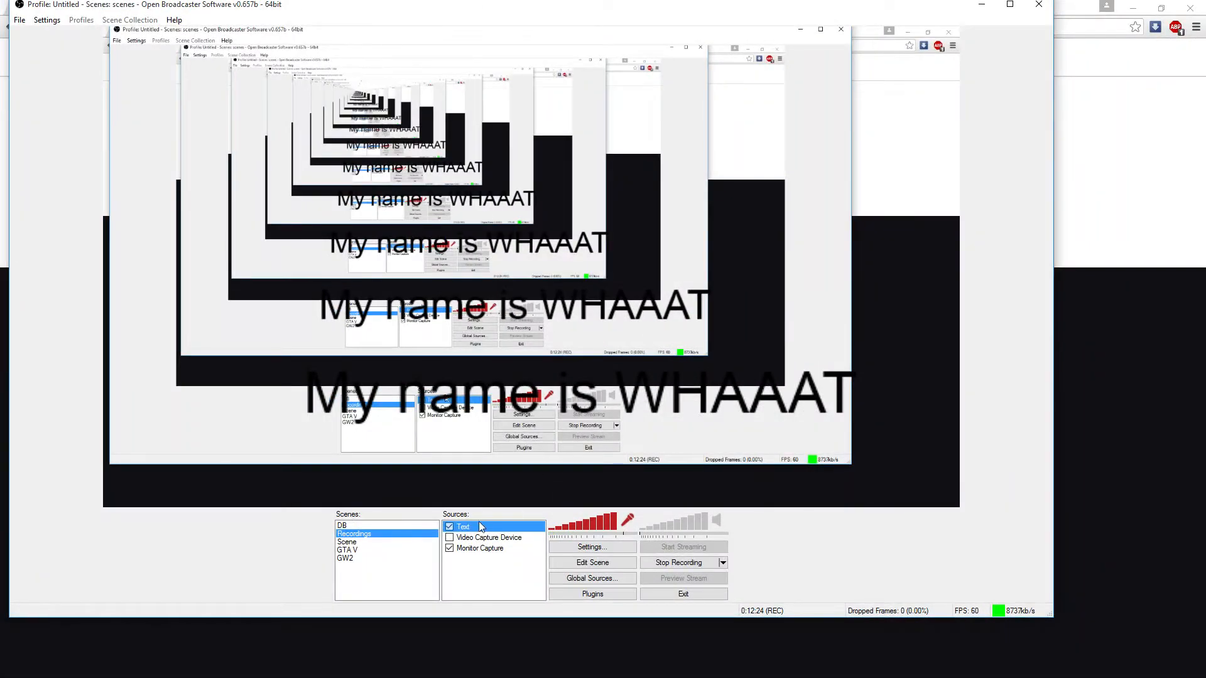
click(449, 527)
drag(450, 8, 284, 51)
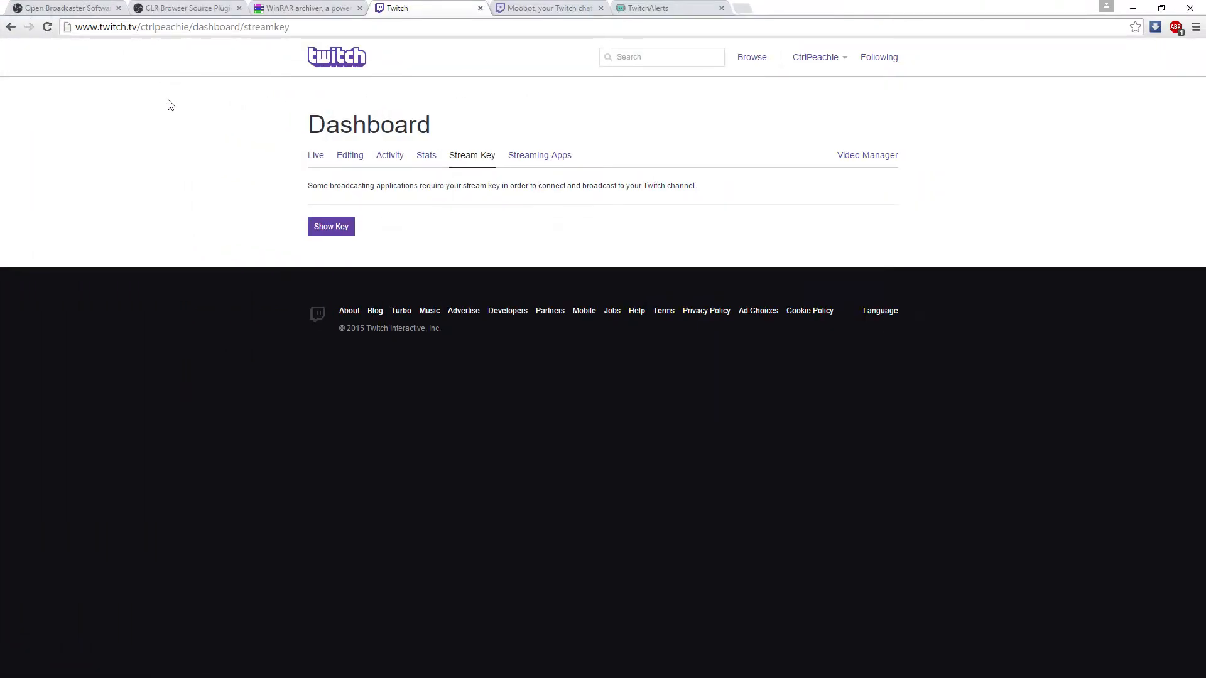
- Connect Moobot to the Twitch account and skip the guided tour on its dashboard
click(526, 14)
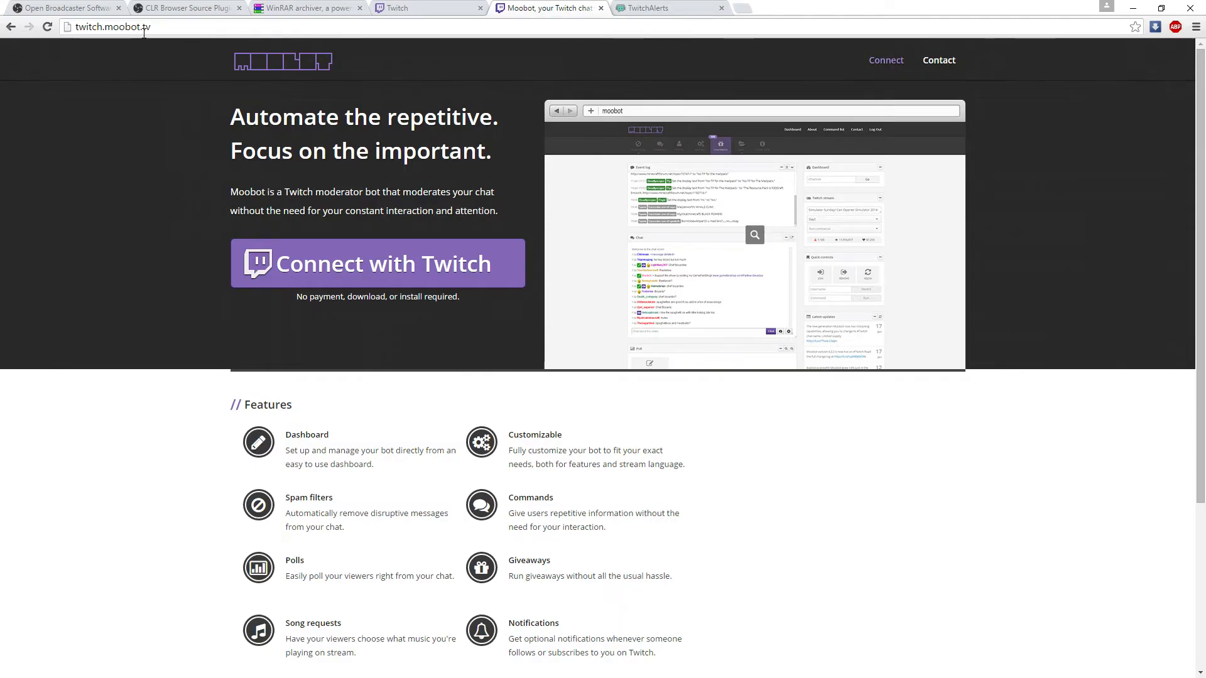
click(345, 276)
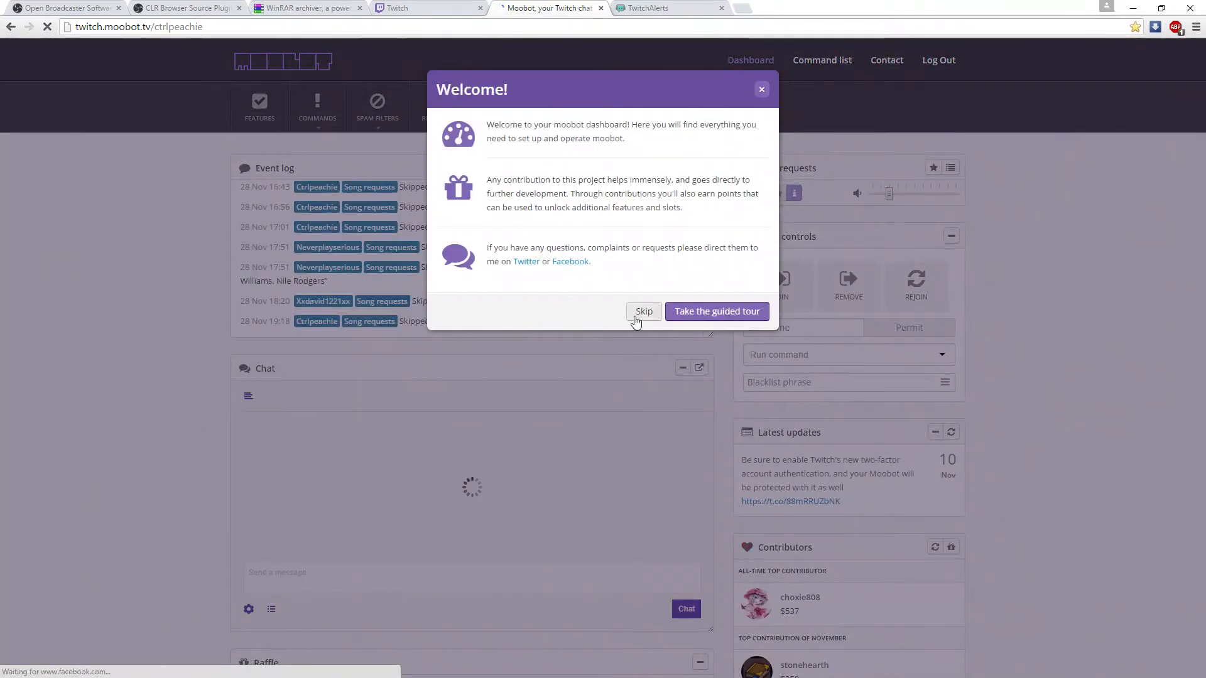
click(643, 312)
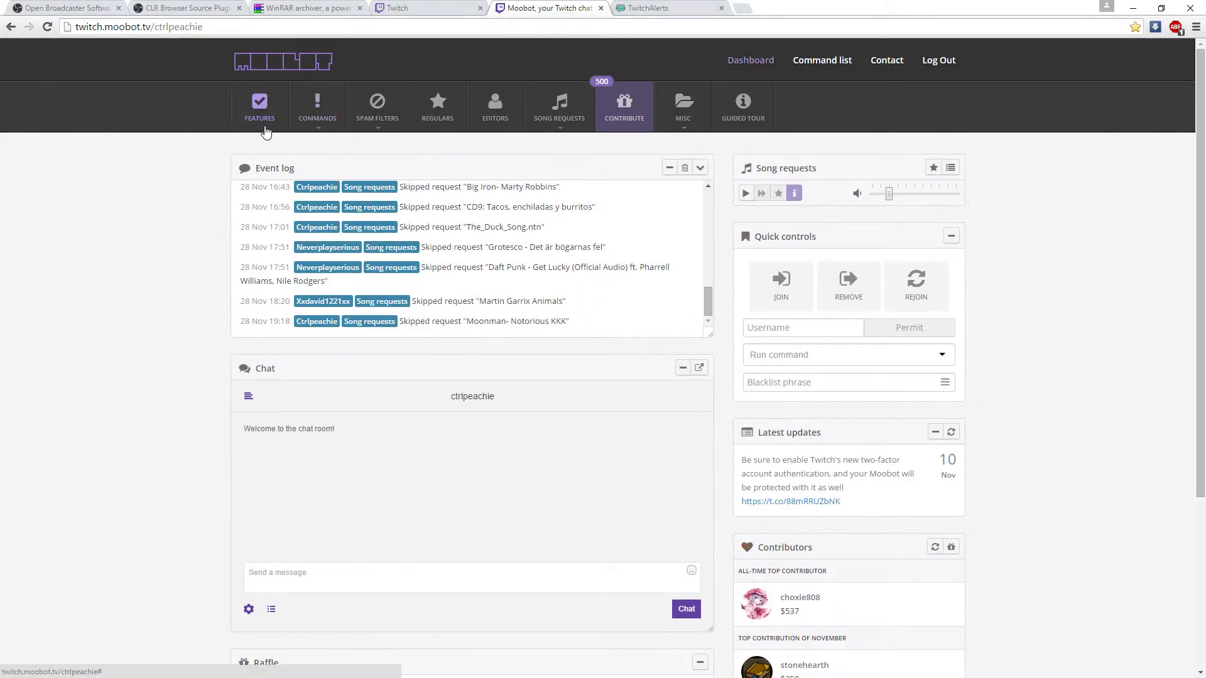
- Open Moobot's feature list and look through the available features, from chat follower notifications to dashboard subscriber notifications
click(267, 106)
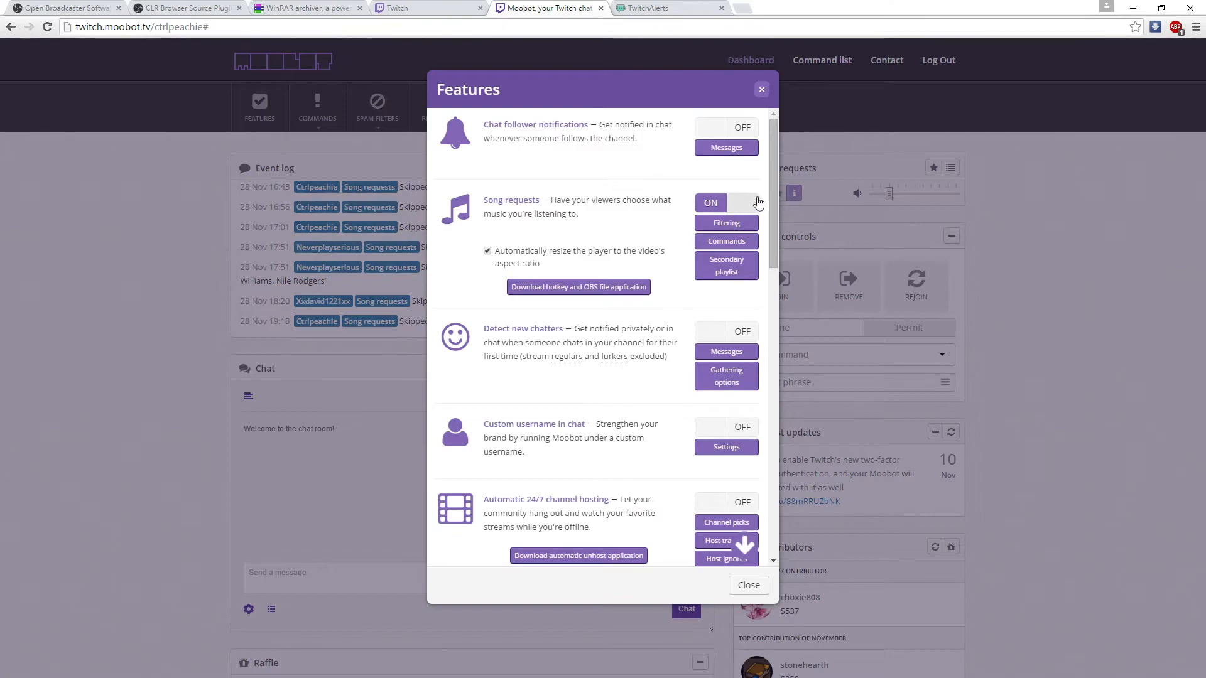
drag(775, 187, 778, 480)
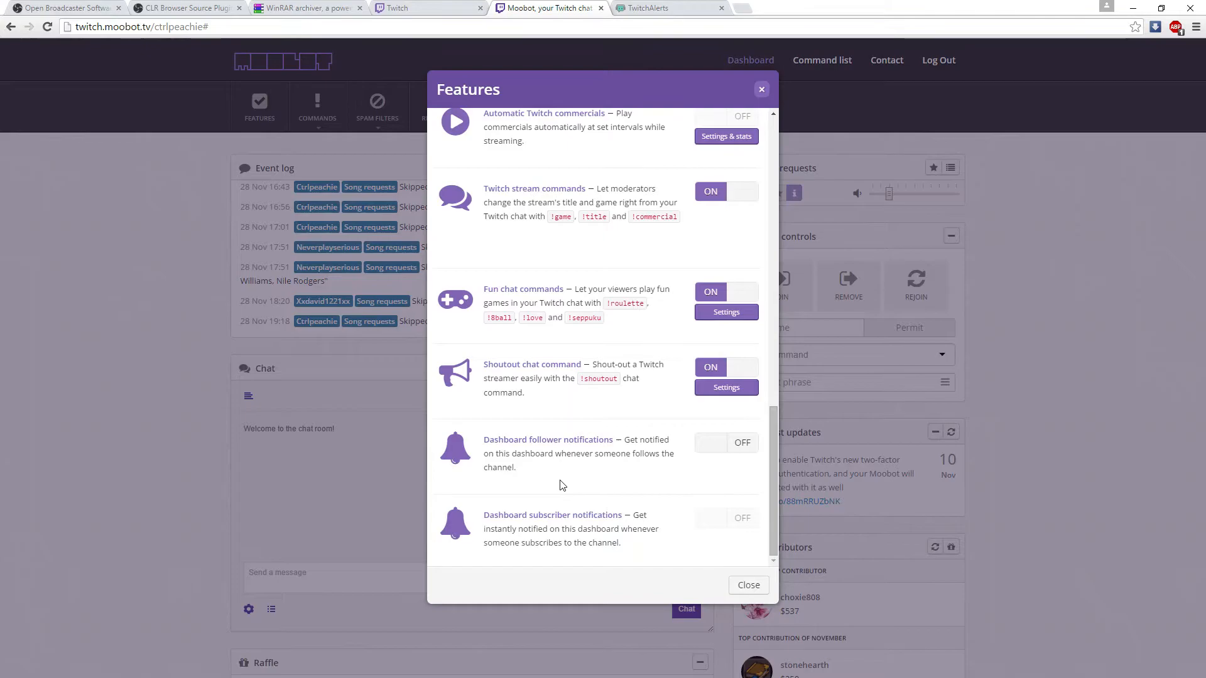
drag(775, 498, 797, 361)
drag(798, 339, 819, 205)
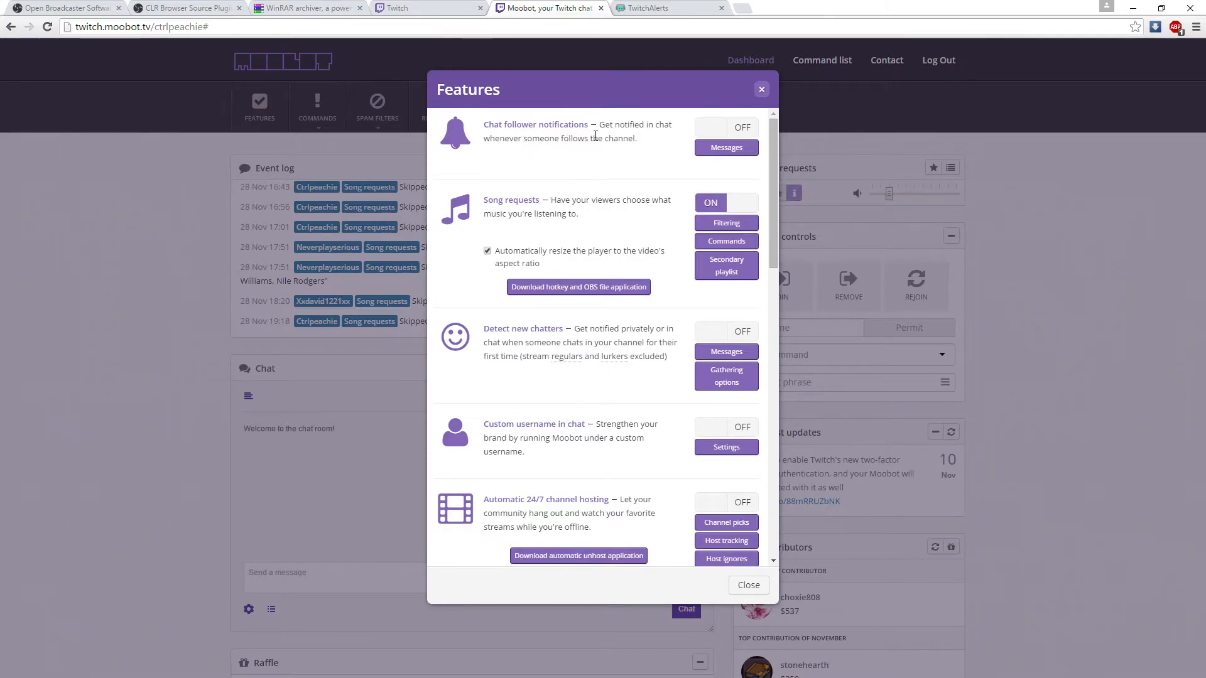
- Leave the feature list and review the channel's current chat commands in Moobot's command list
click(761, 90)
click(318, 113)
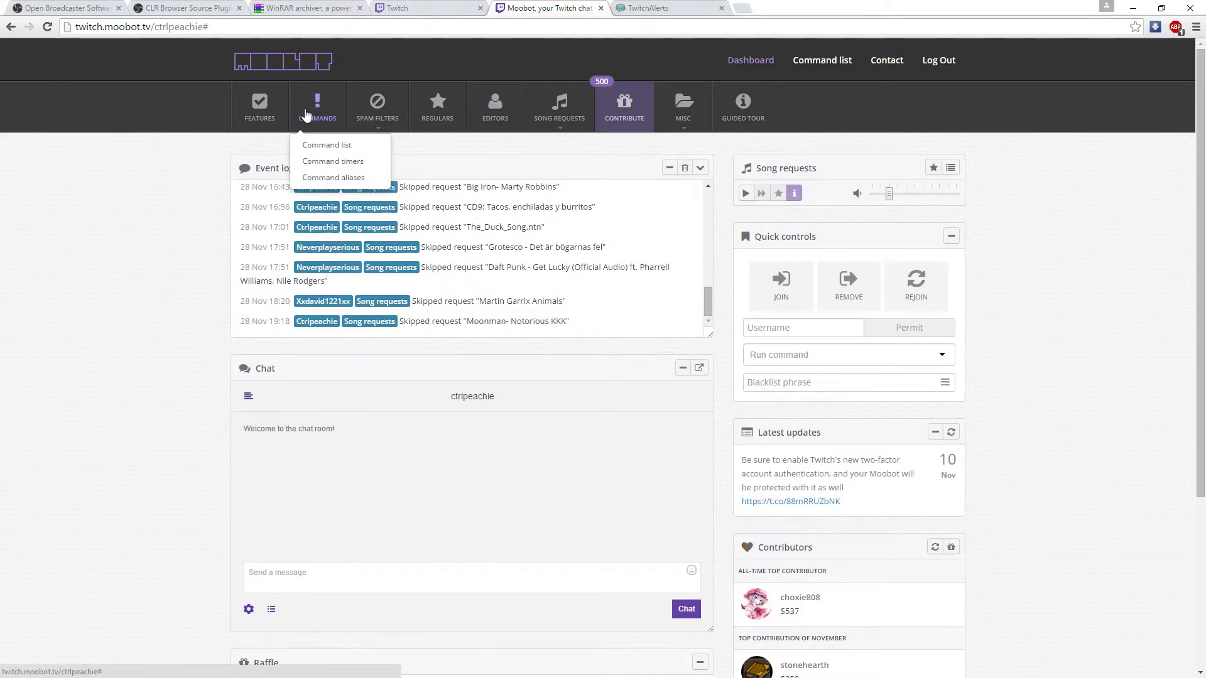
click(327, 145)
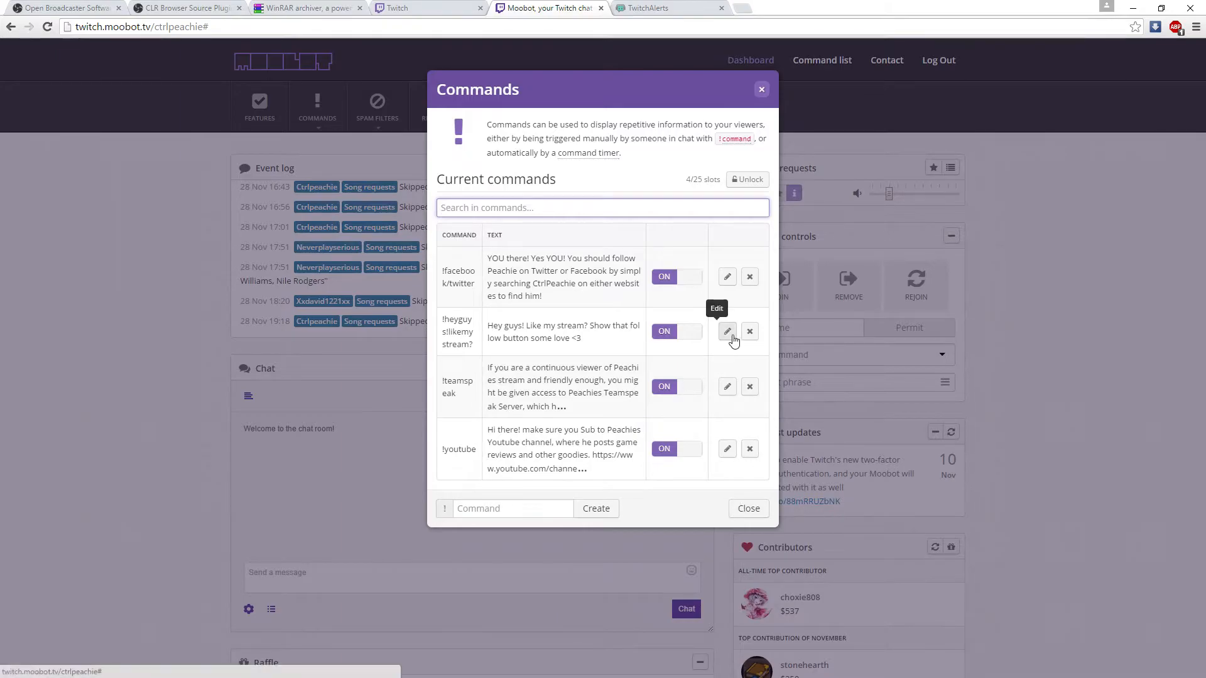
click(748, 508)
- Review the current command timers and briefly recheck the feature list
click(317, 112)
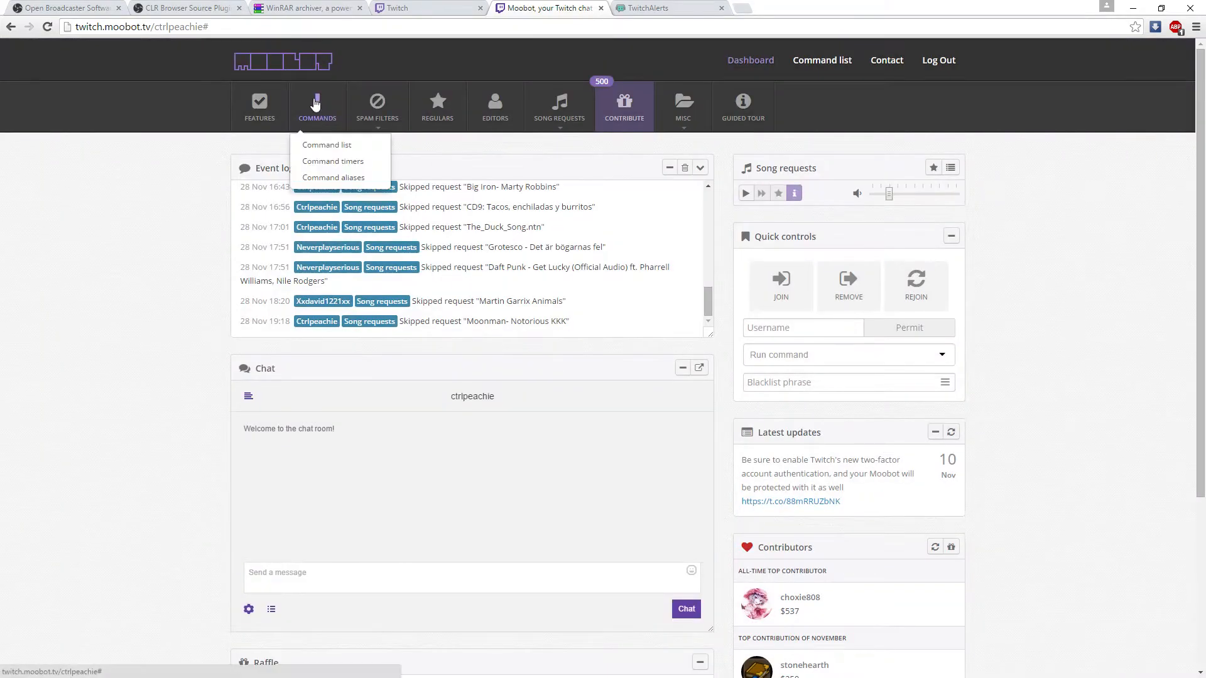
click(358, 162)
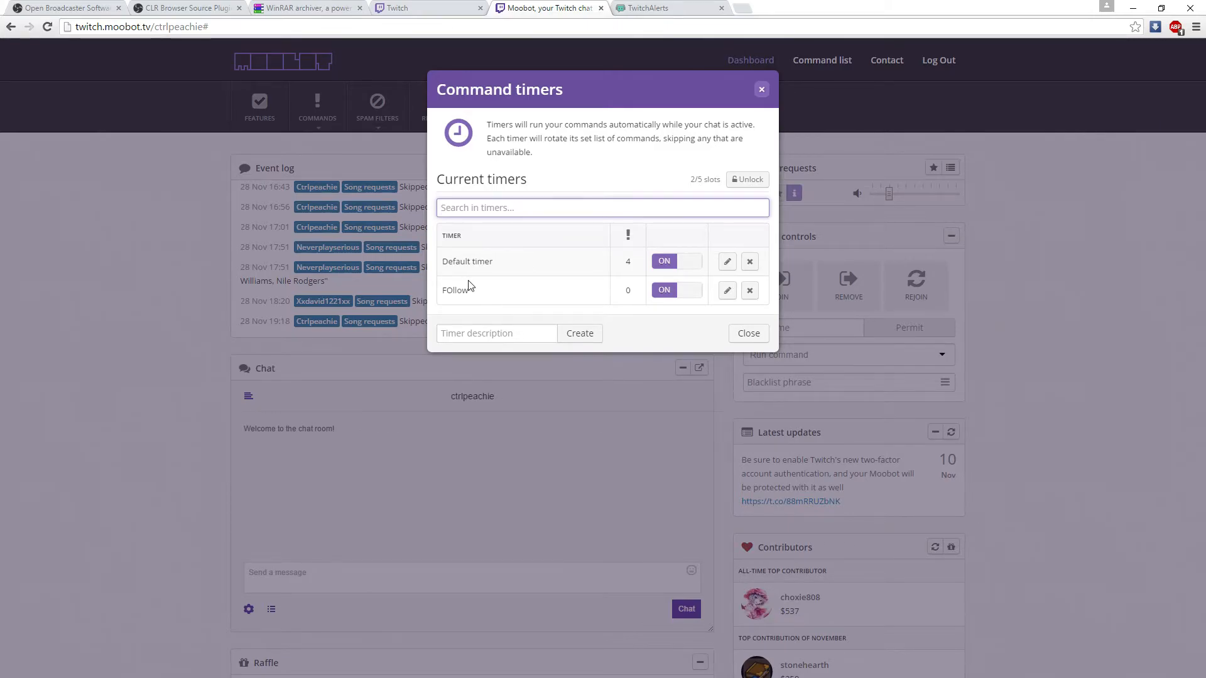
click(752, 333)
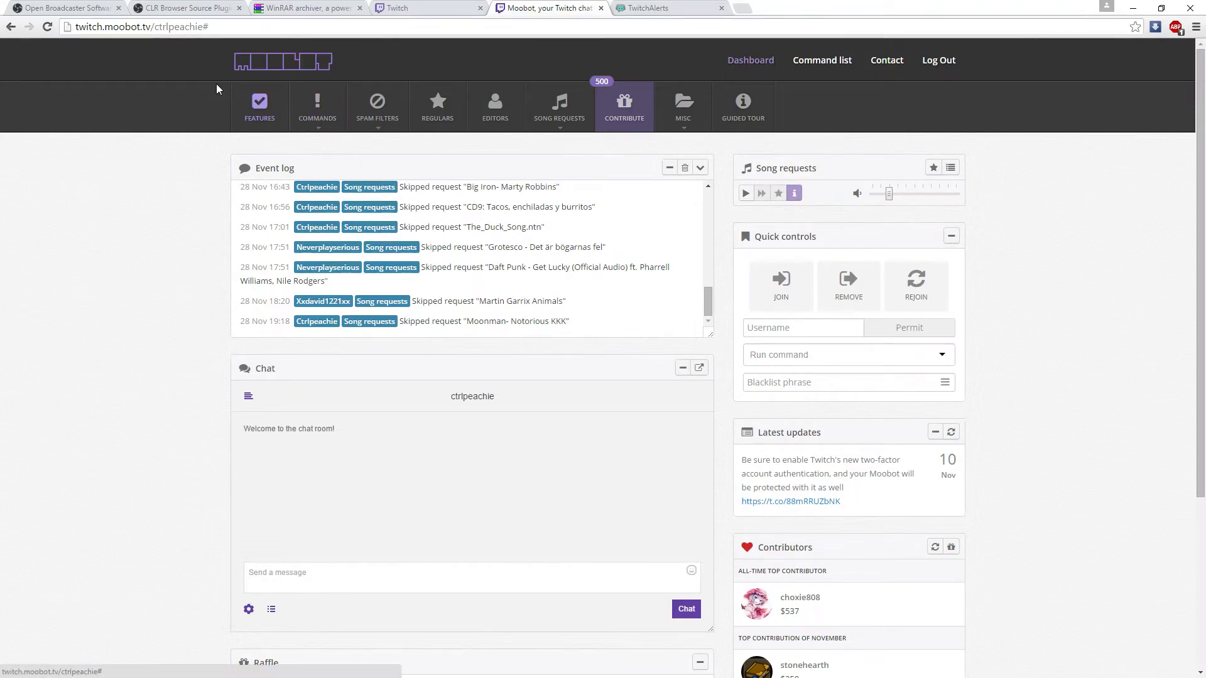
click(251, 95)
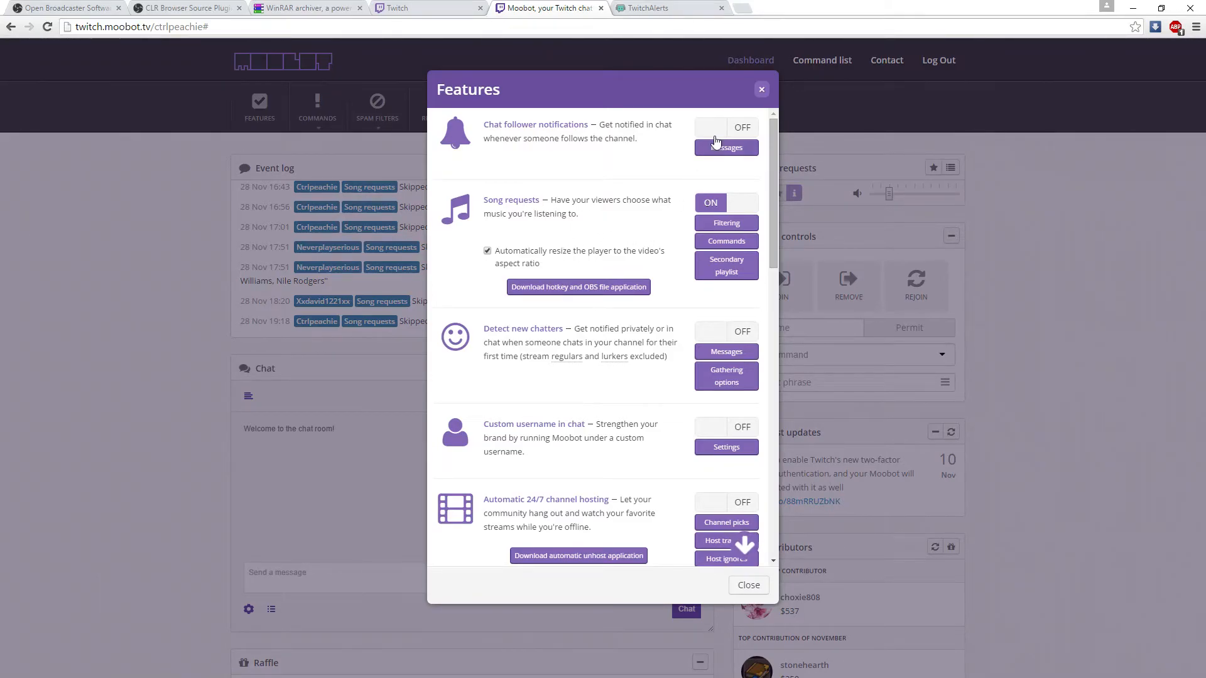
click(762, 87)
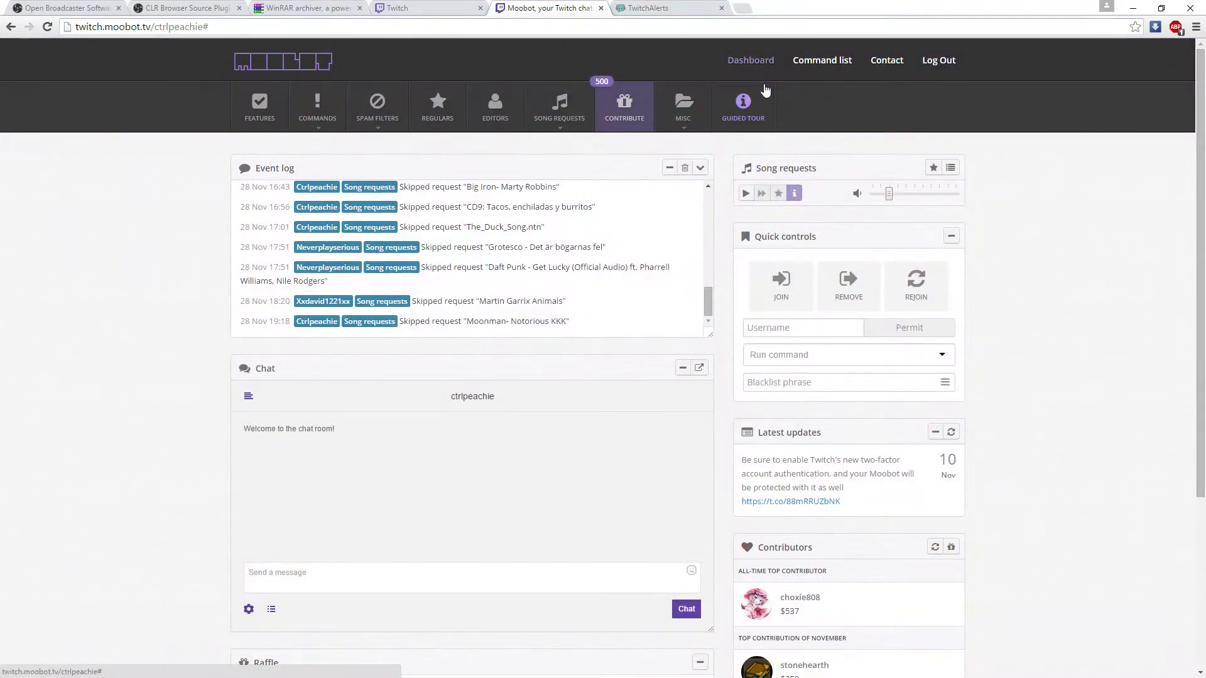
- Look through the song requests' secondary playlist, including the prompt for adding a YouTube song, without adding anything
click(581, 114)
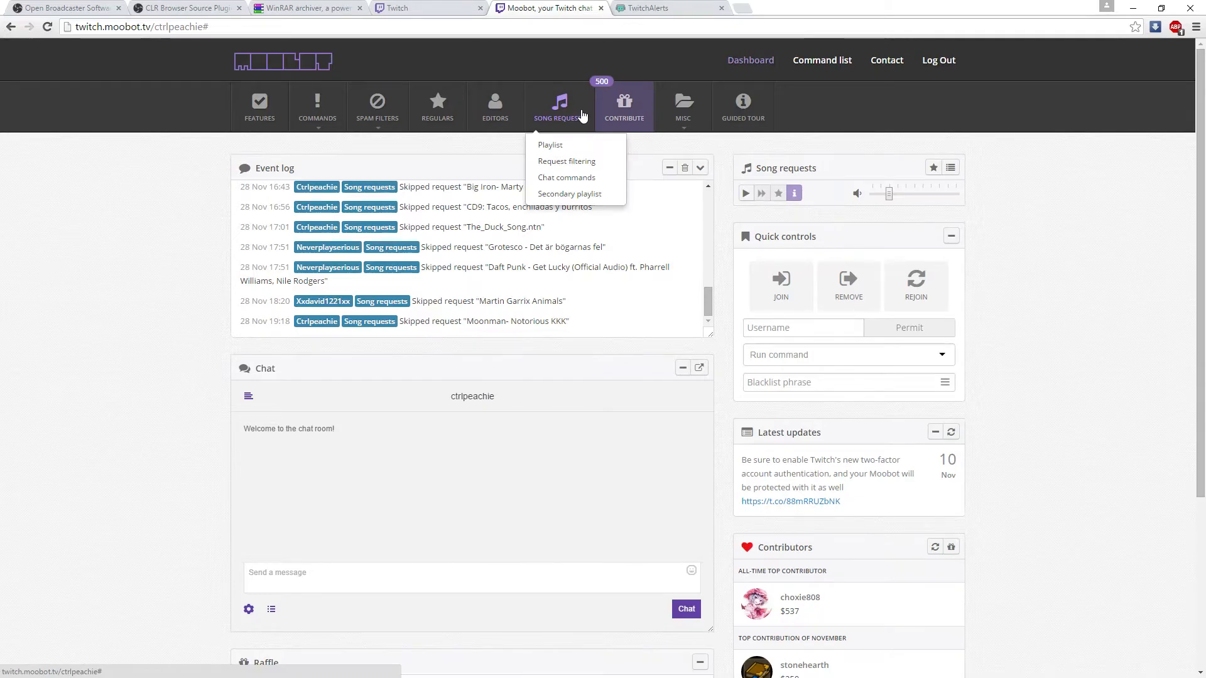
click(559, 194)
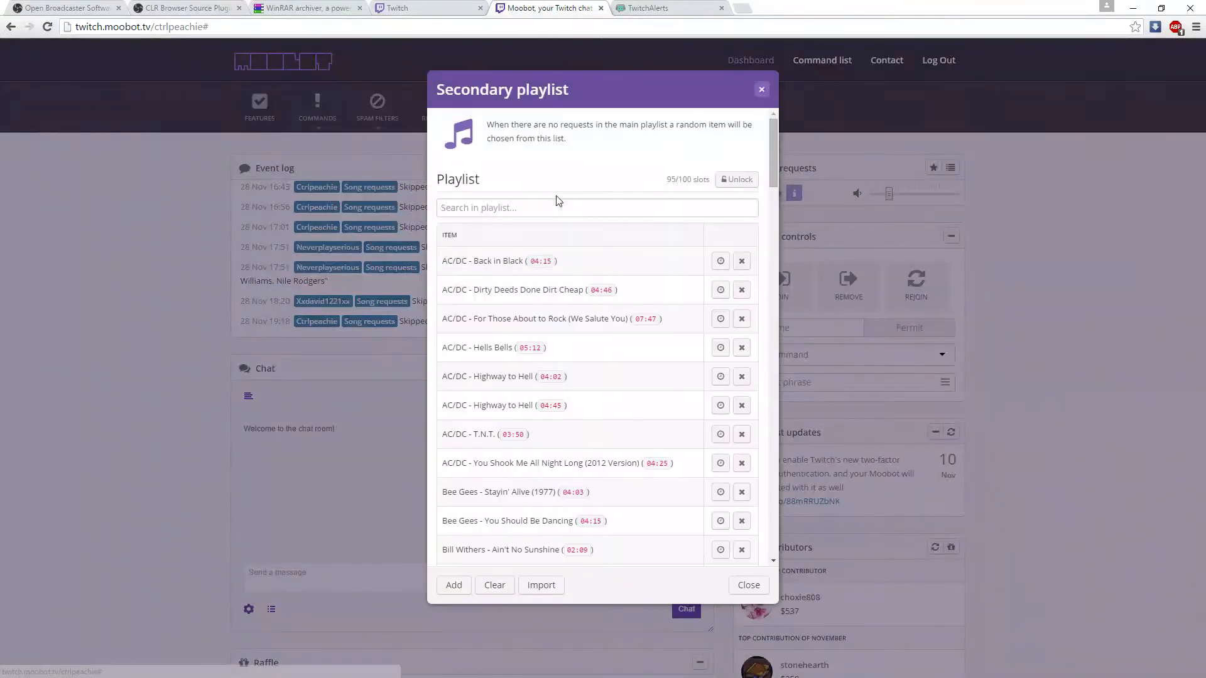
scroll(641, 277, down, 15)
scroll(639, 255, down, 20)
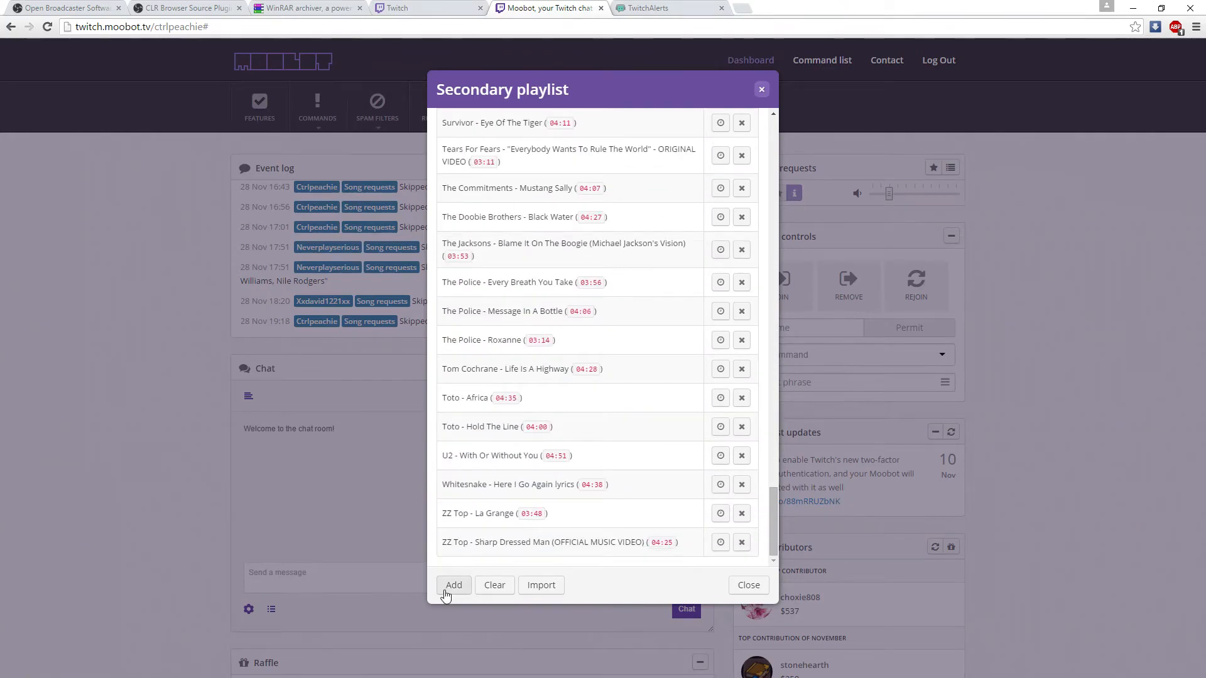
click(452, 586)
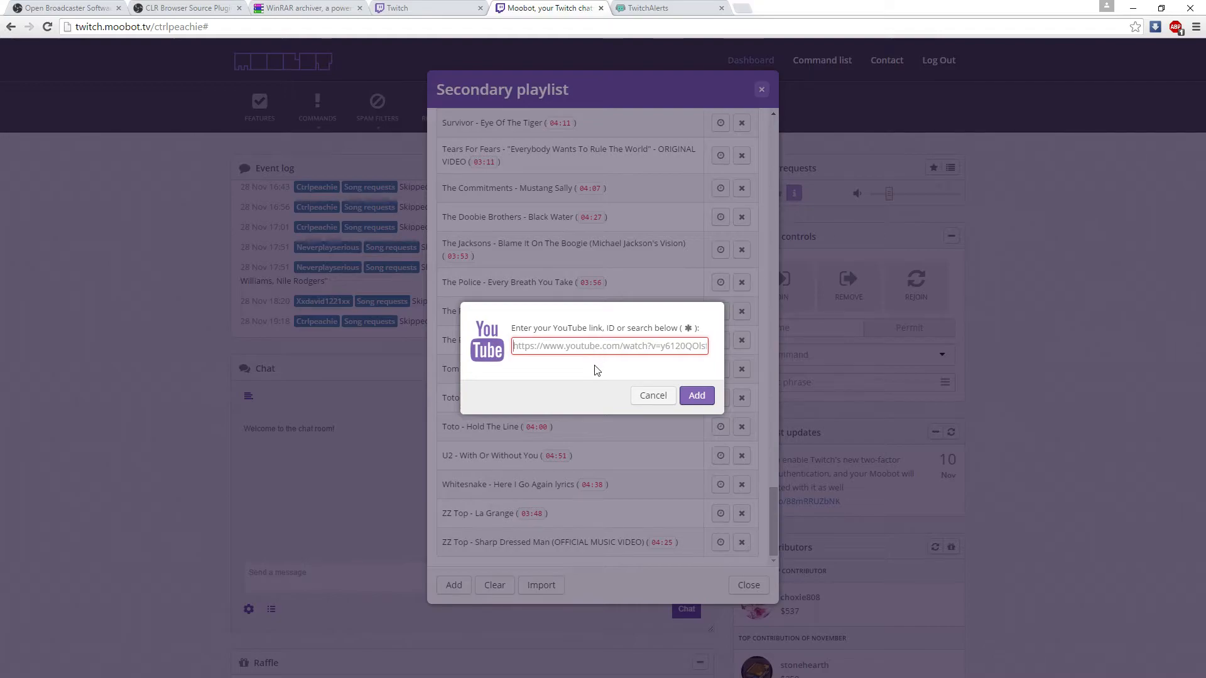
click(648, 406)
scroll(575, 280, up, 15)
scroll(577, 280, up, 15)
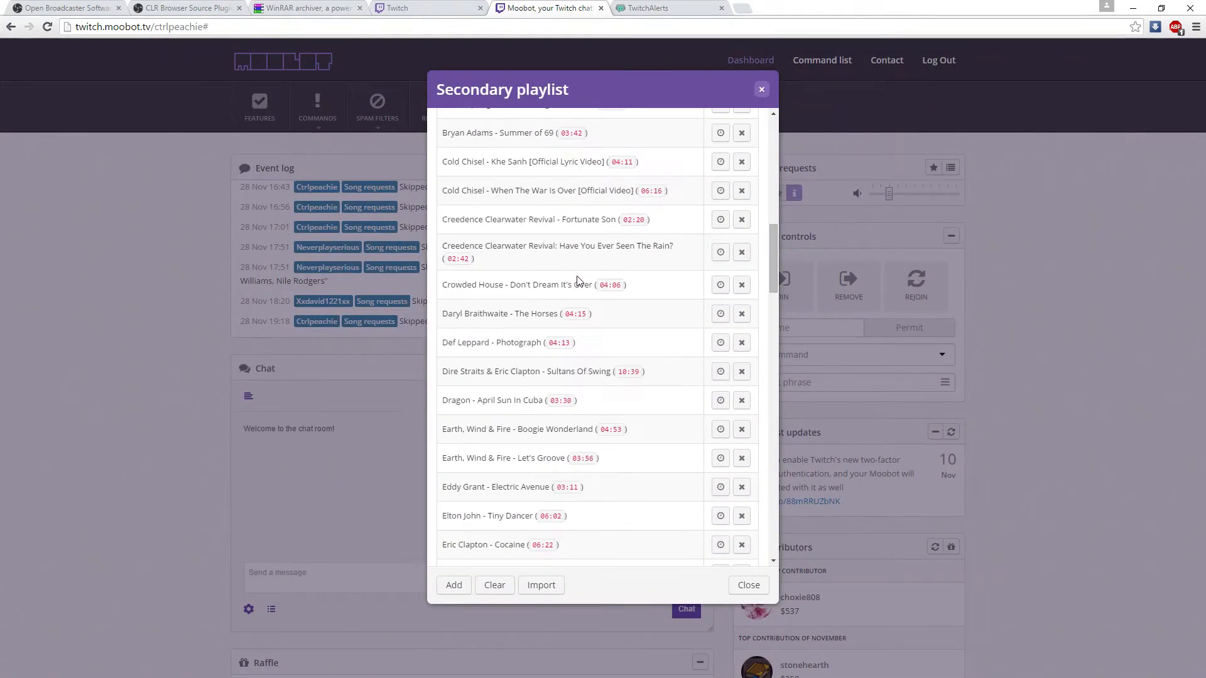
click(759, 593)
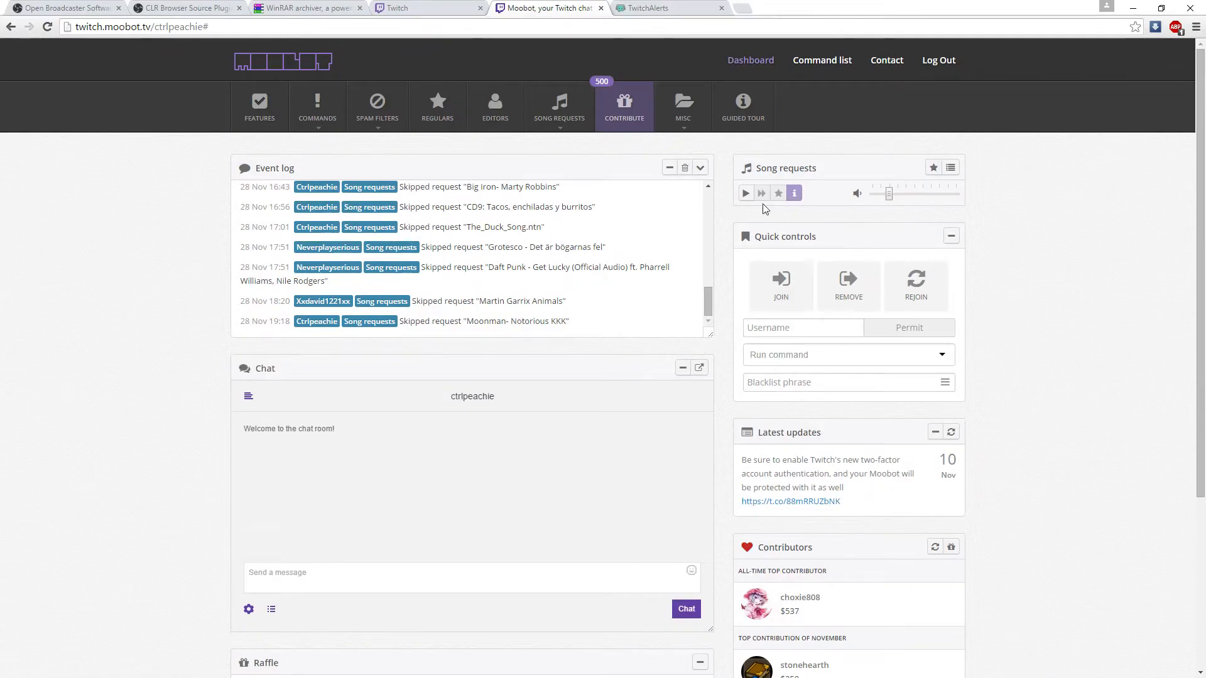
- Play the song request player, lower its volume to the minimum, and stop playback
click(746, 193)
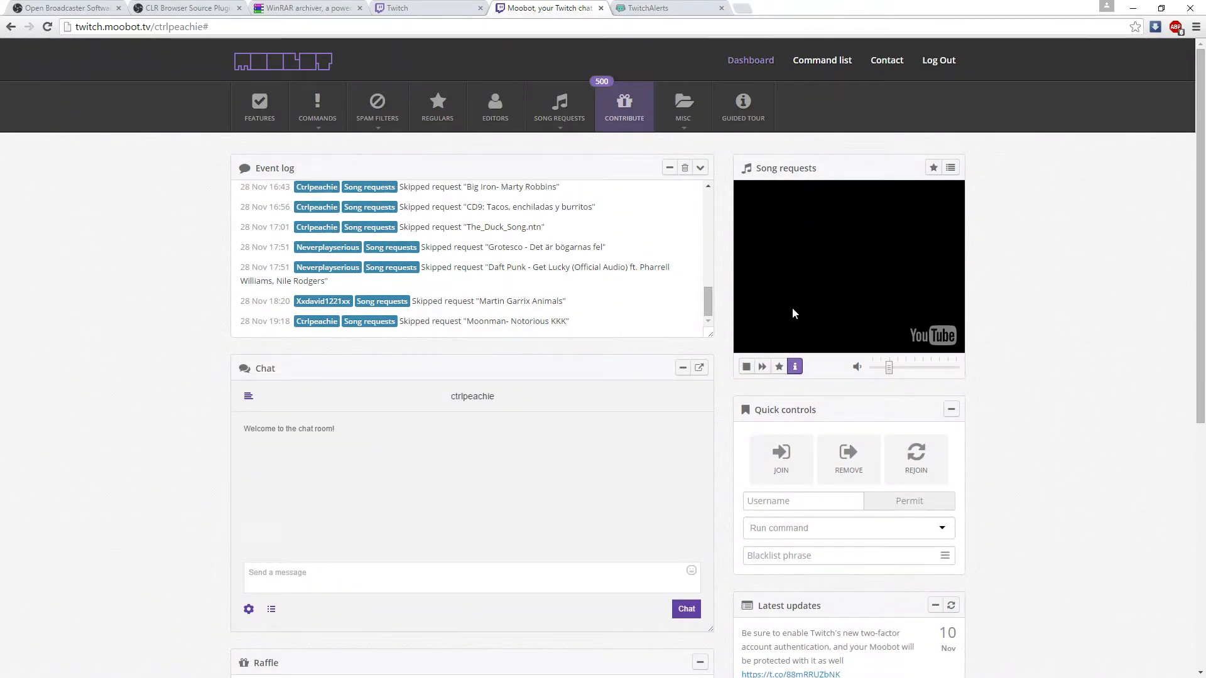
click(882, 369)
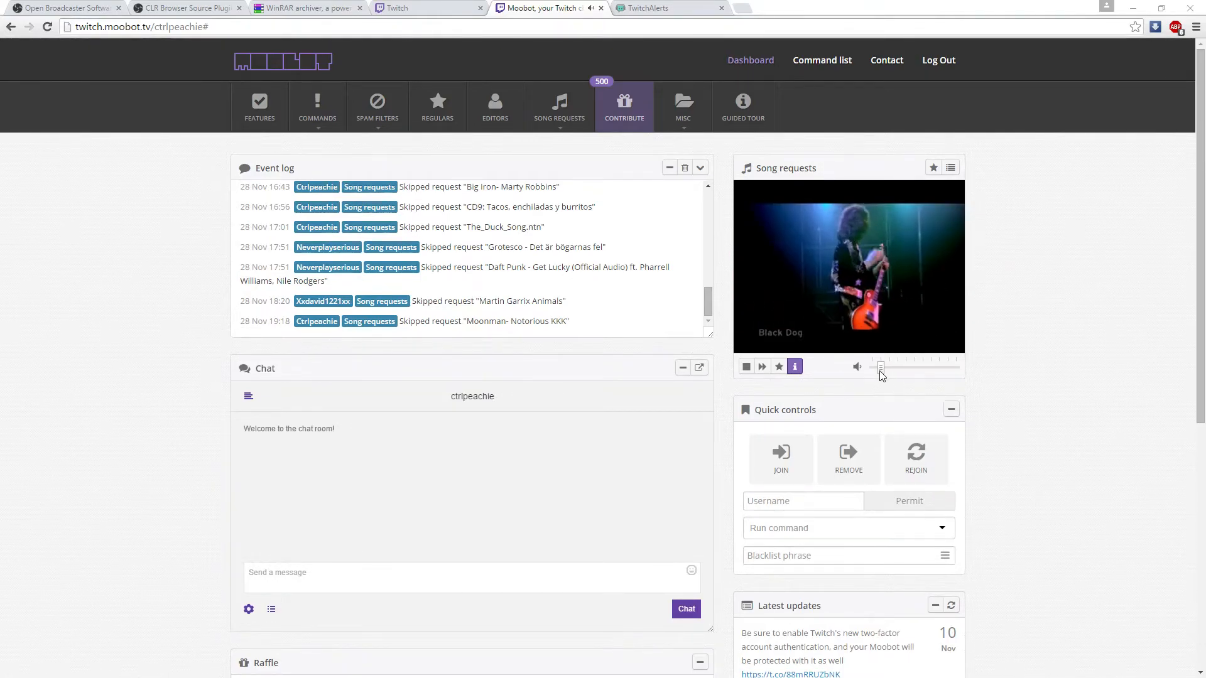
drag(881, 369, 873, 370)
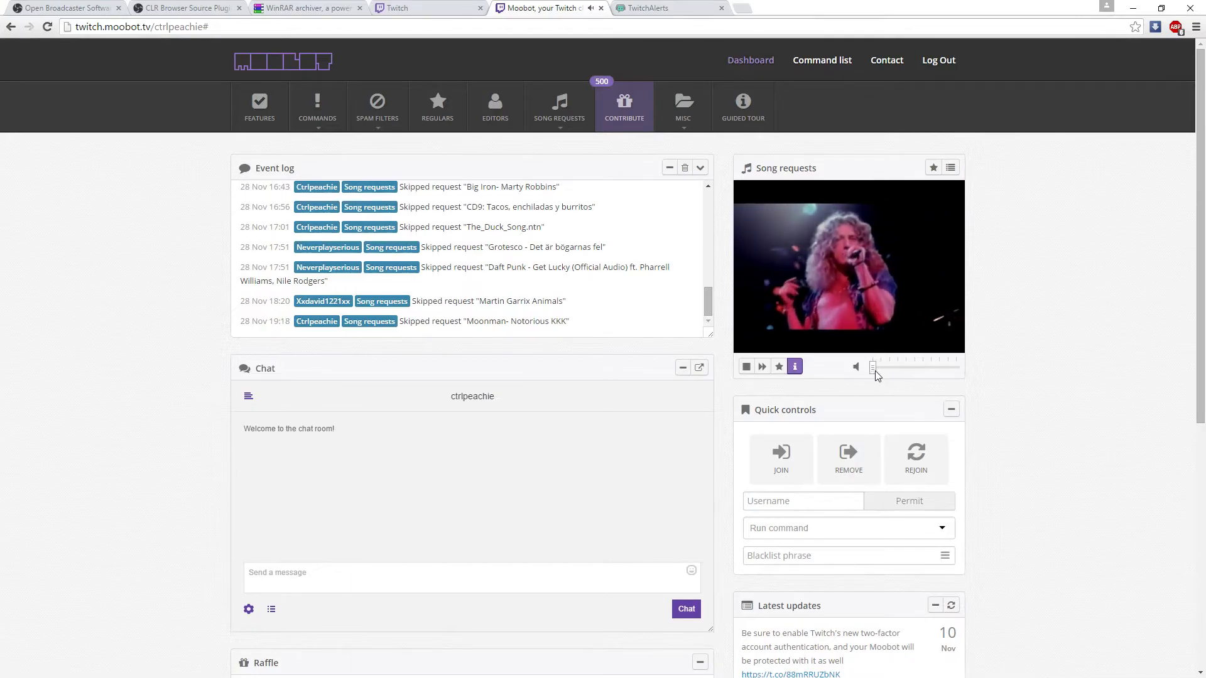
click(742, 371)
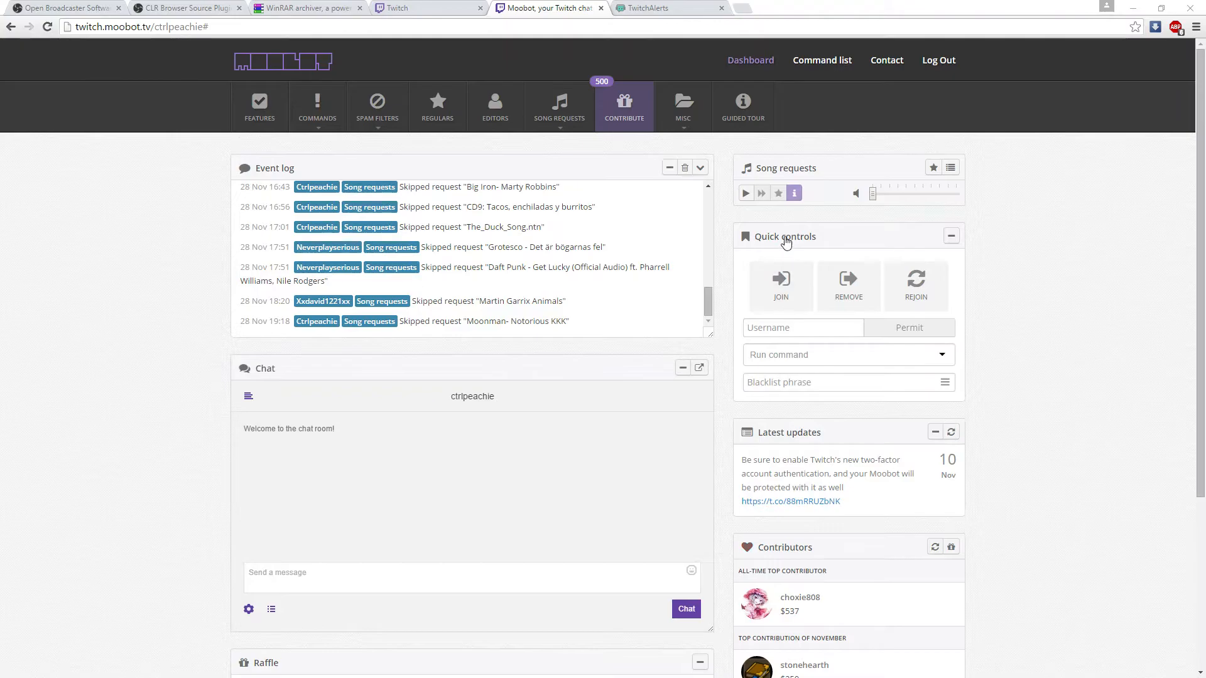
- Remove Moobot from the channel's chat and send it back in
click(870, 297)
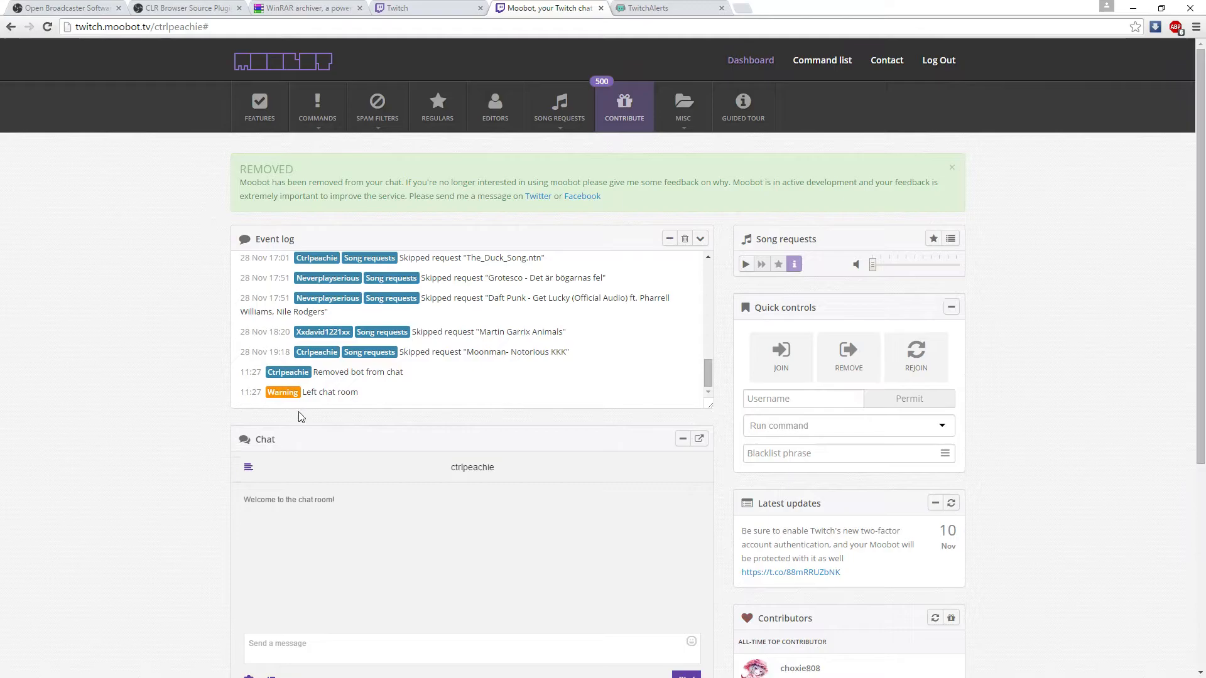
click(756, 366)
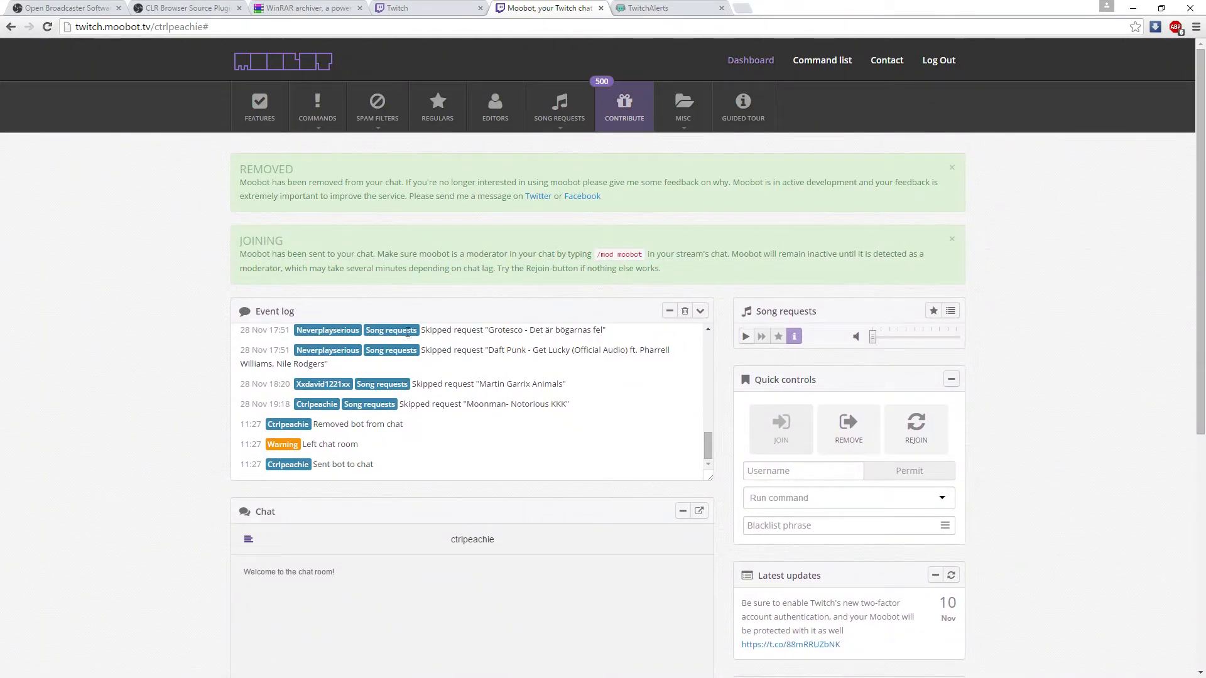
scroll(339, 277, down, 1)
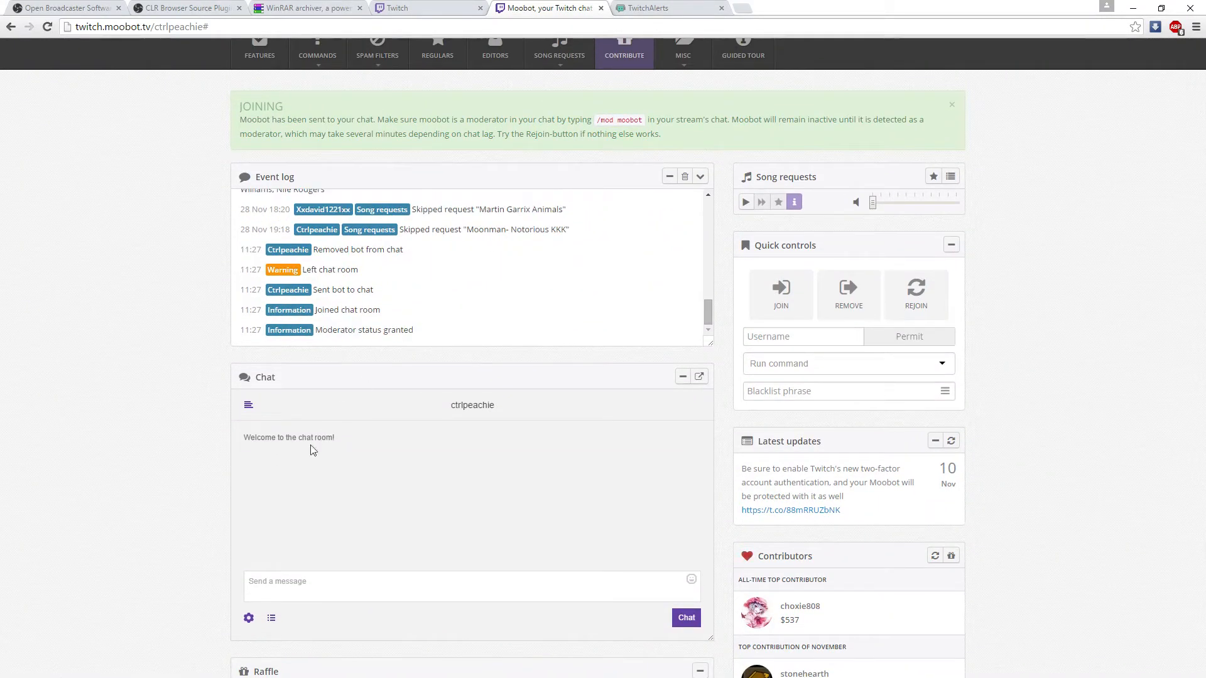
- Send "/mod moobot" in the dashboard chat to make Moobot a moderator
click(291, 584)
text(/mod moobot)
key(Return)
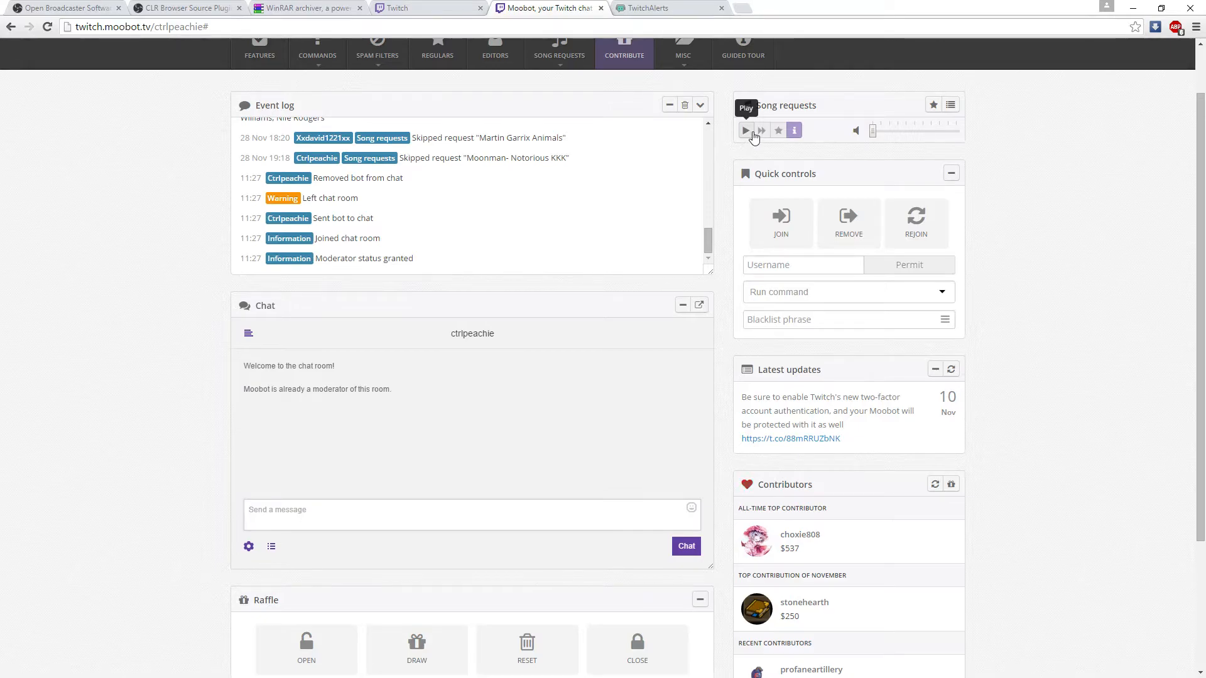
- Draft the example message "!songrequest (Name of song / ID)" in the dashboard chat and clear it without sending
click(256, 525)
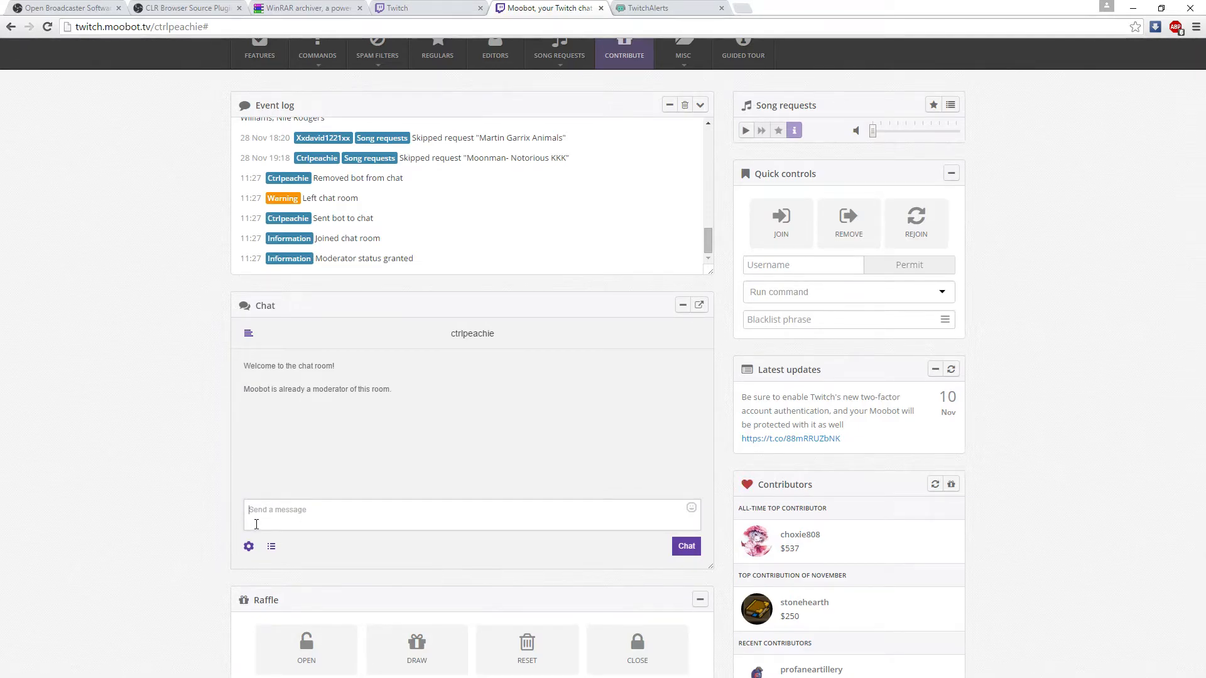
text(Is)
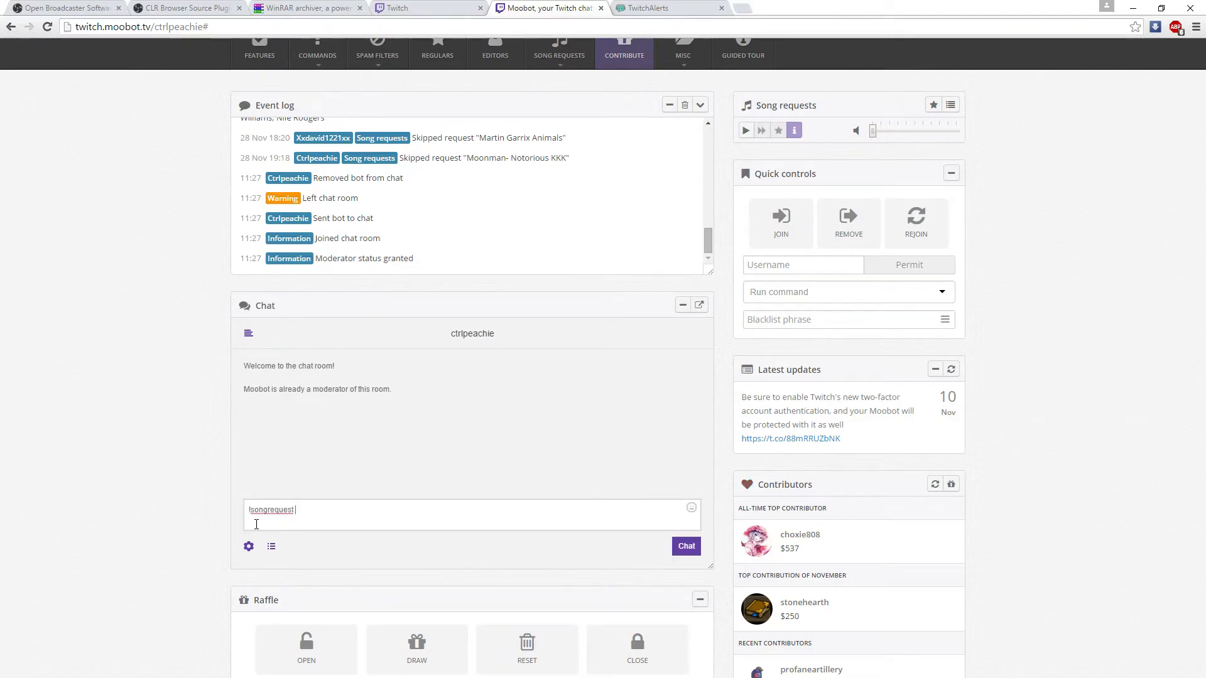
text((Name of song)
key(ctrl+plus)
key(ctrl+plus)
key(ctrl+plus)
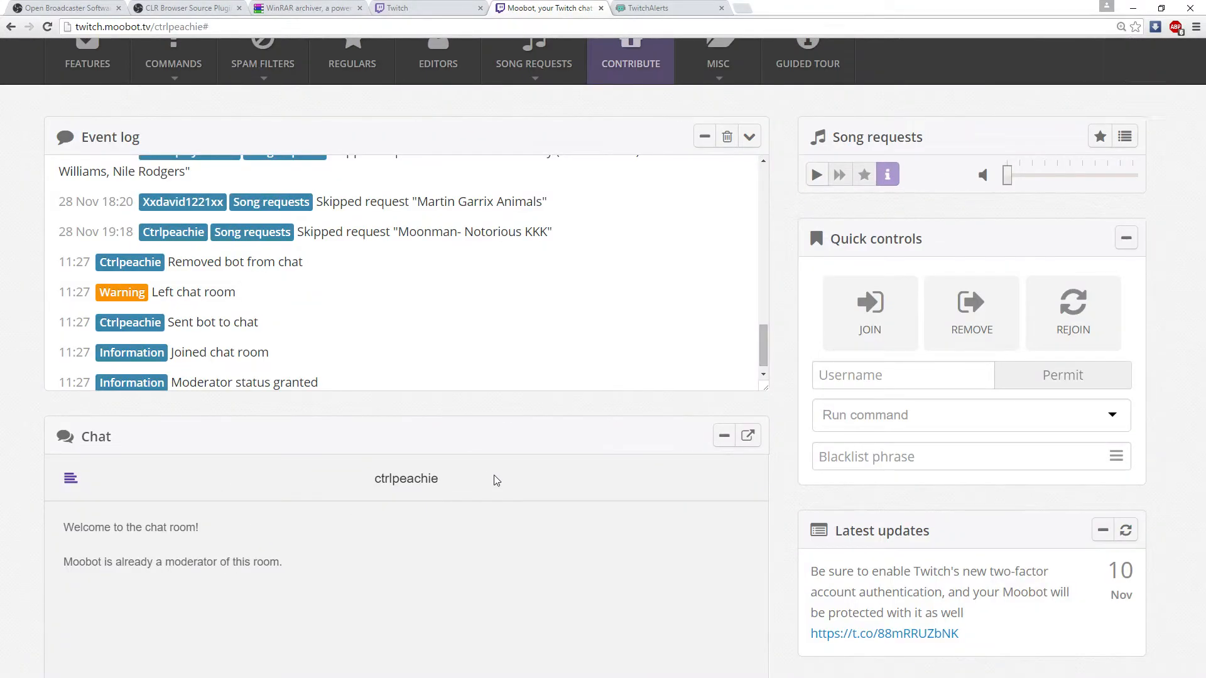
key(ctrl+minus)
key(ctrl+minus)
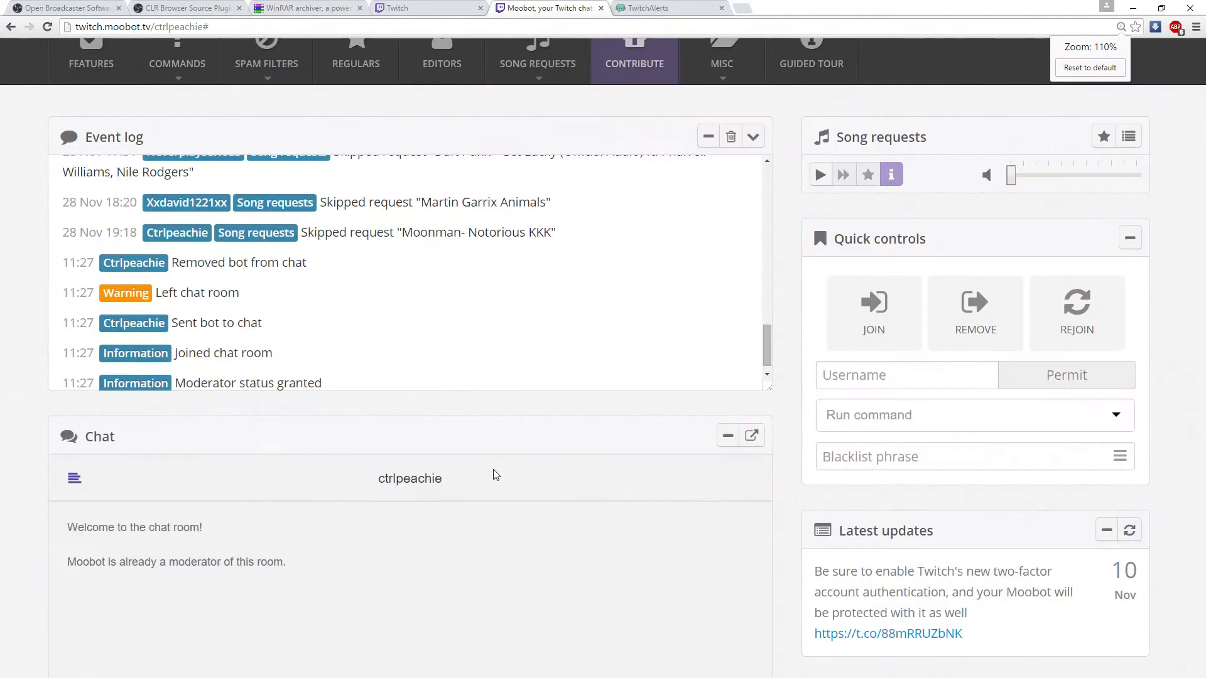
triple_click(227, 567)
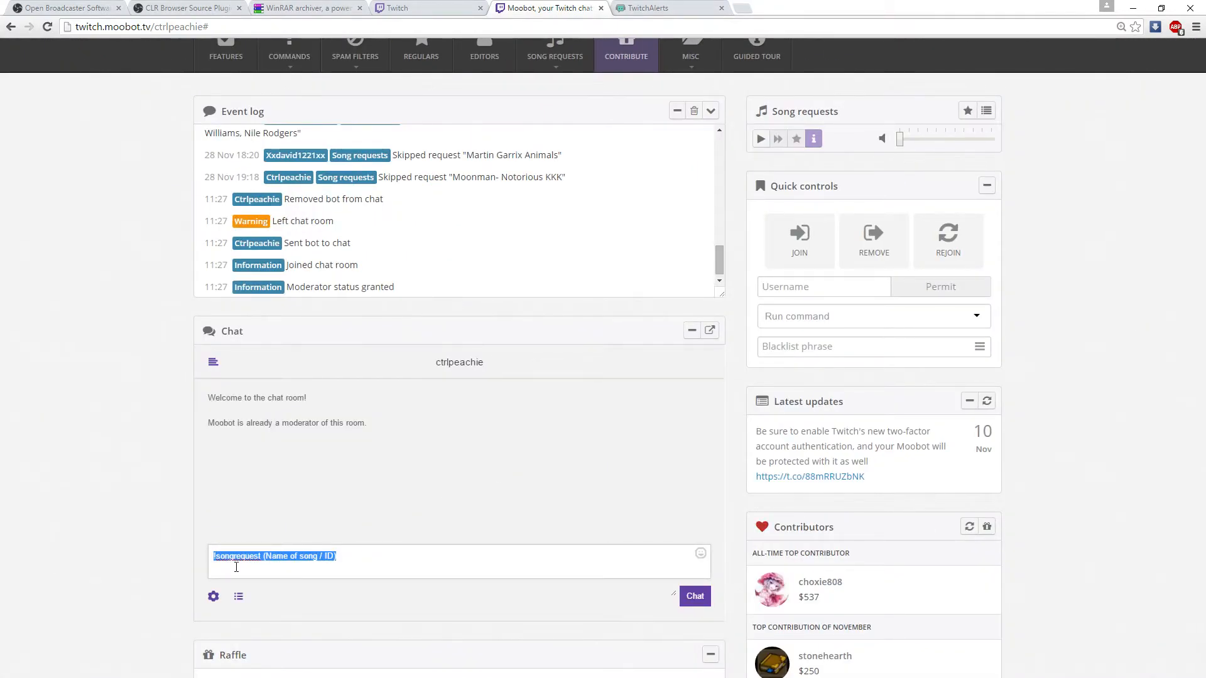
click(393, 570)
triple_click(428, 563)
key(BackSpace)
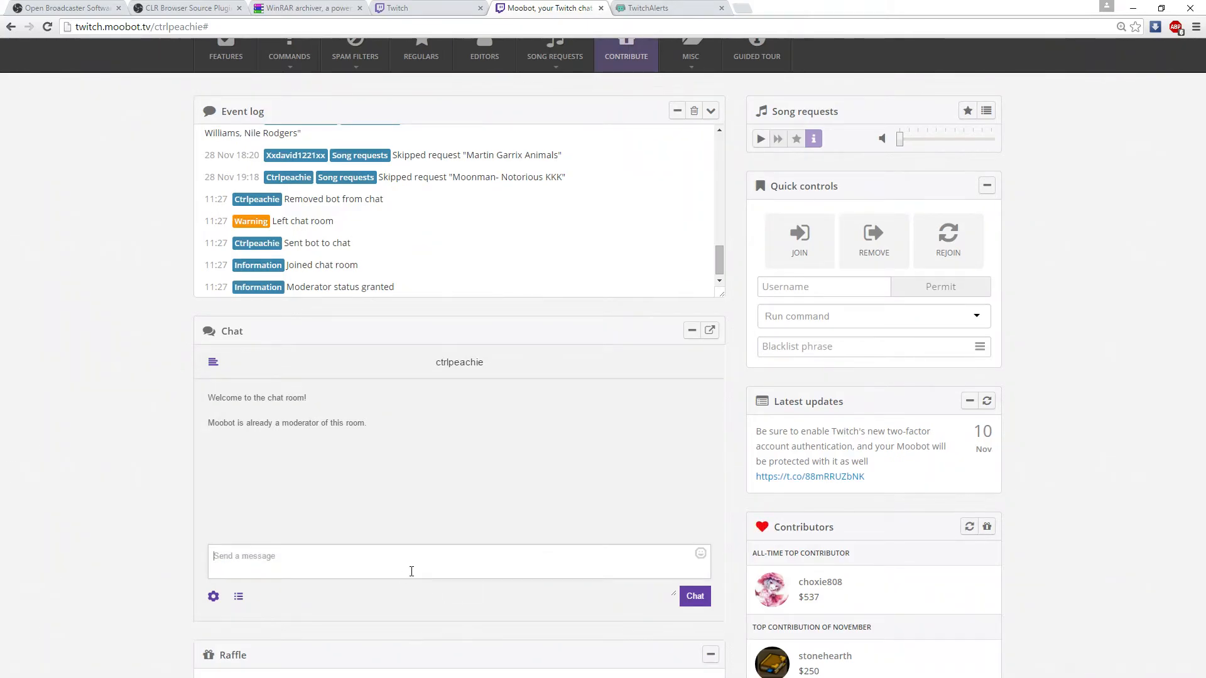
- Switch to the Twitch dashboard's live page and send "!moobot" in the channel's chat
click(440, 9)
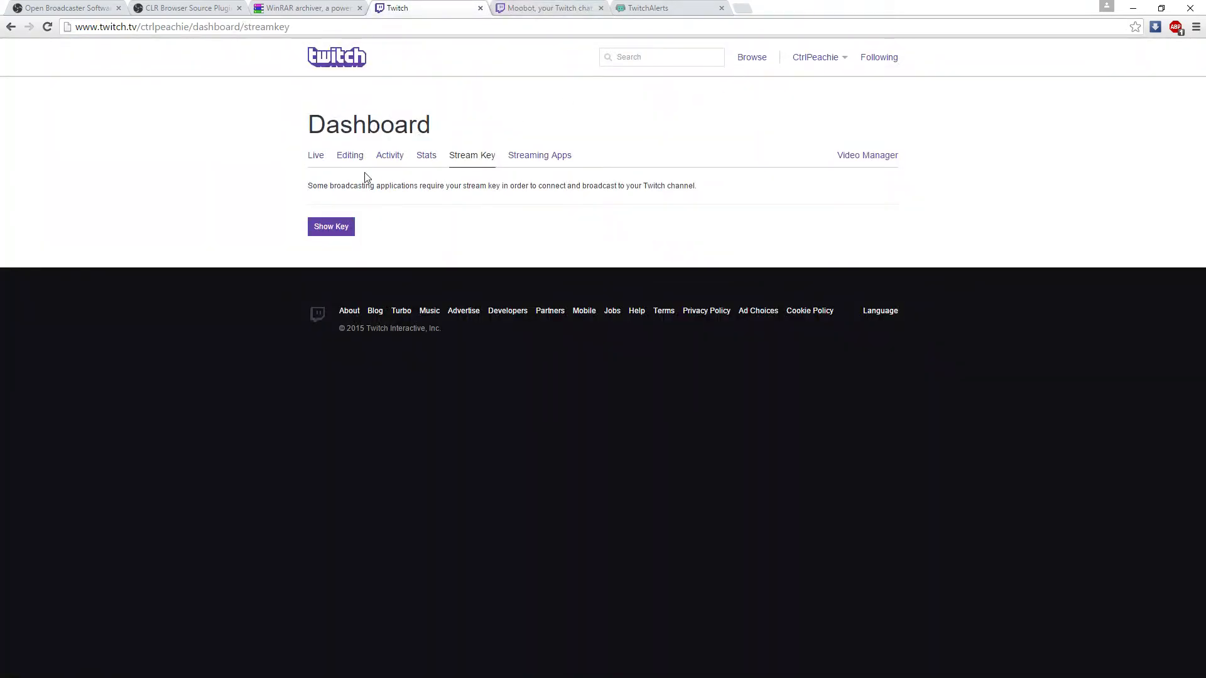
click(320, 157)
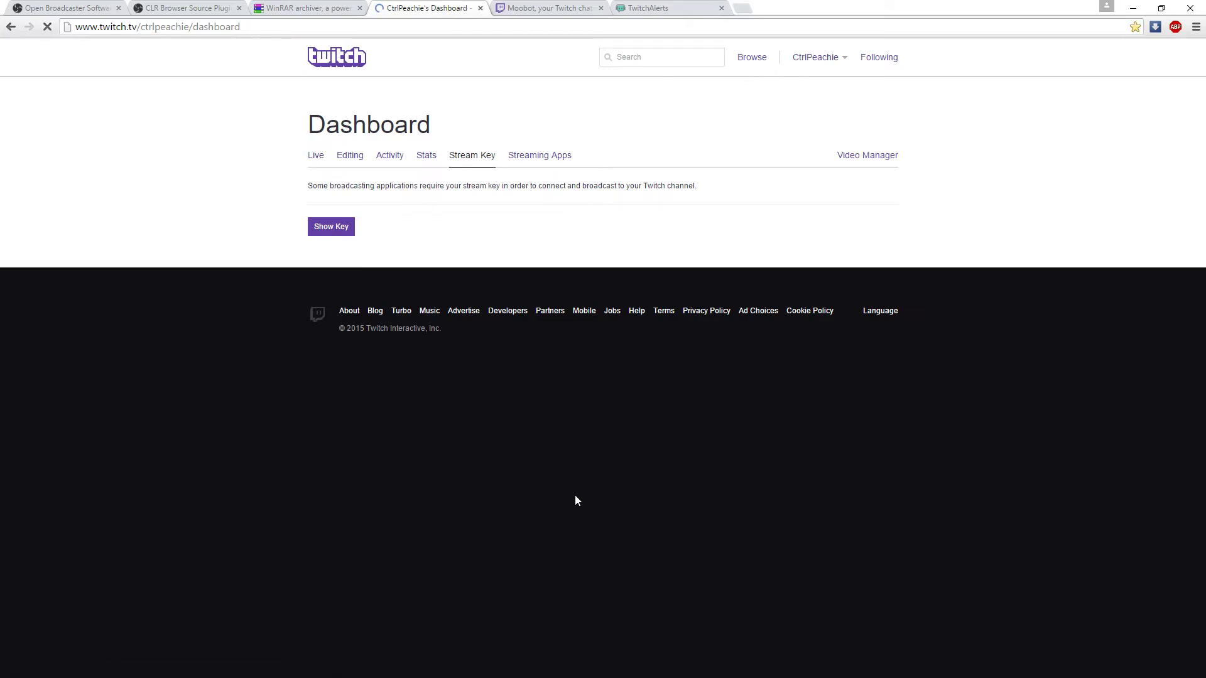
scroll(721, 525, down, 1)
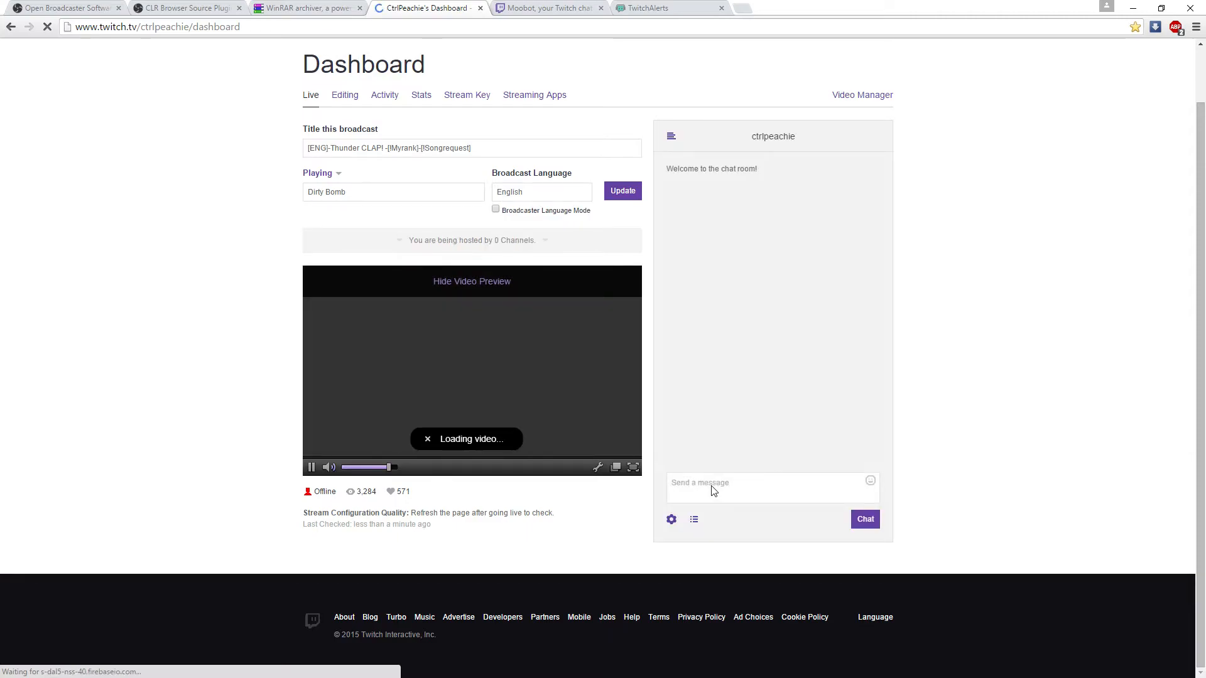
click(713, 485)
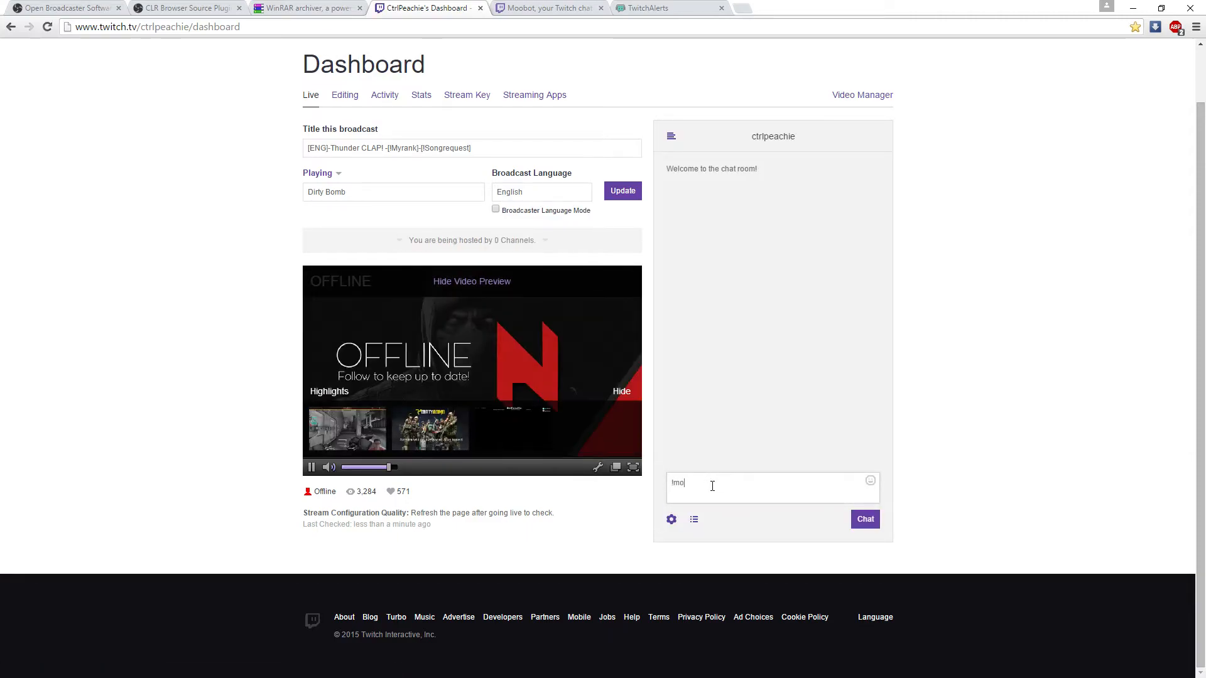
key(Return)
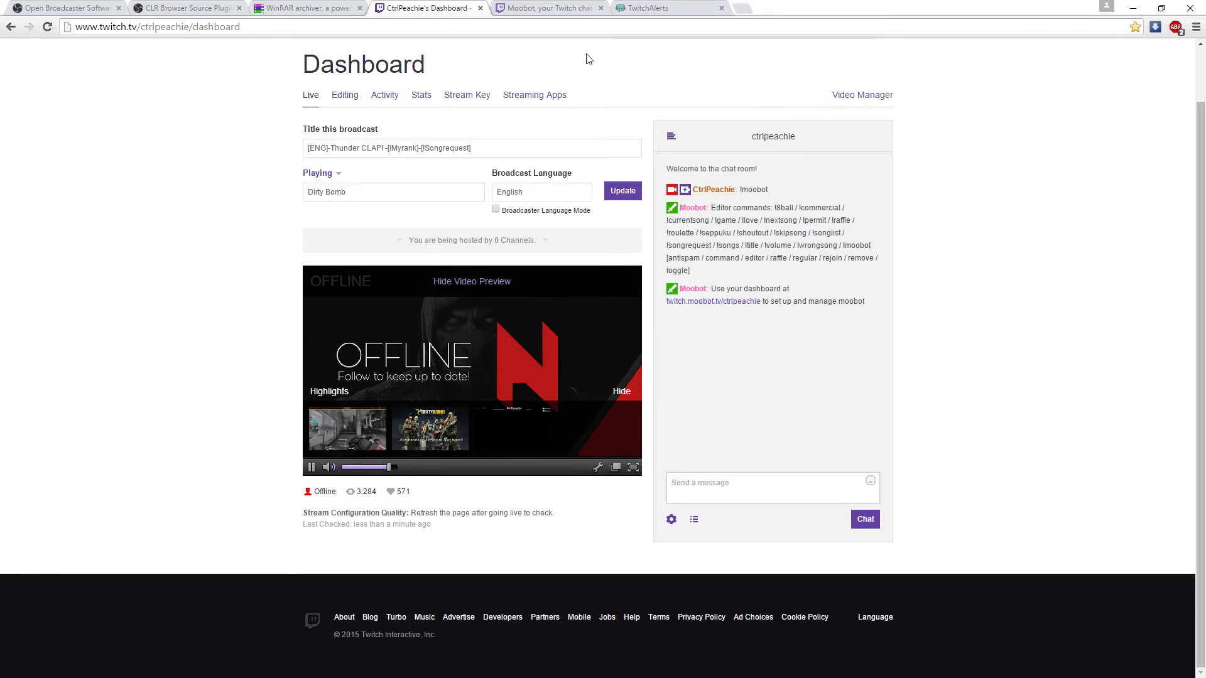
- Return to the Moobot dashboard and examine the chat reply and the raffle controls
click(573, 10)
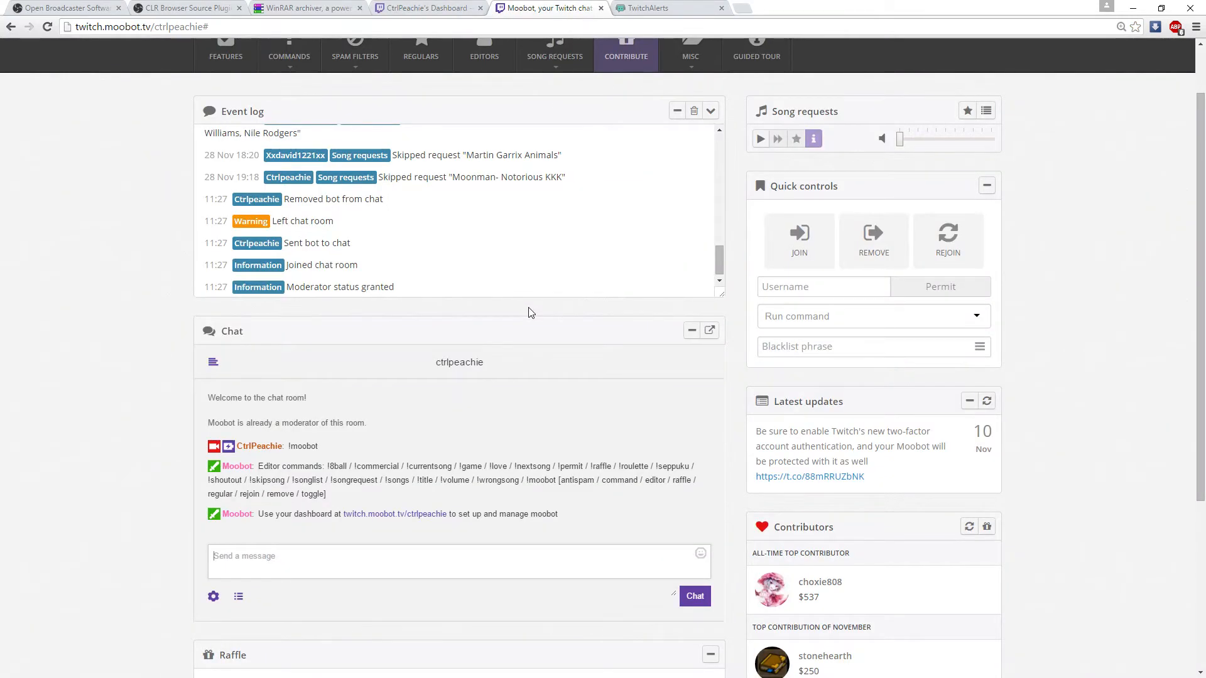
scroll(529, 312, down, 3)
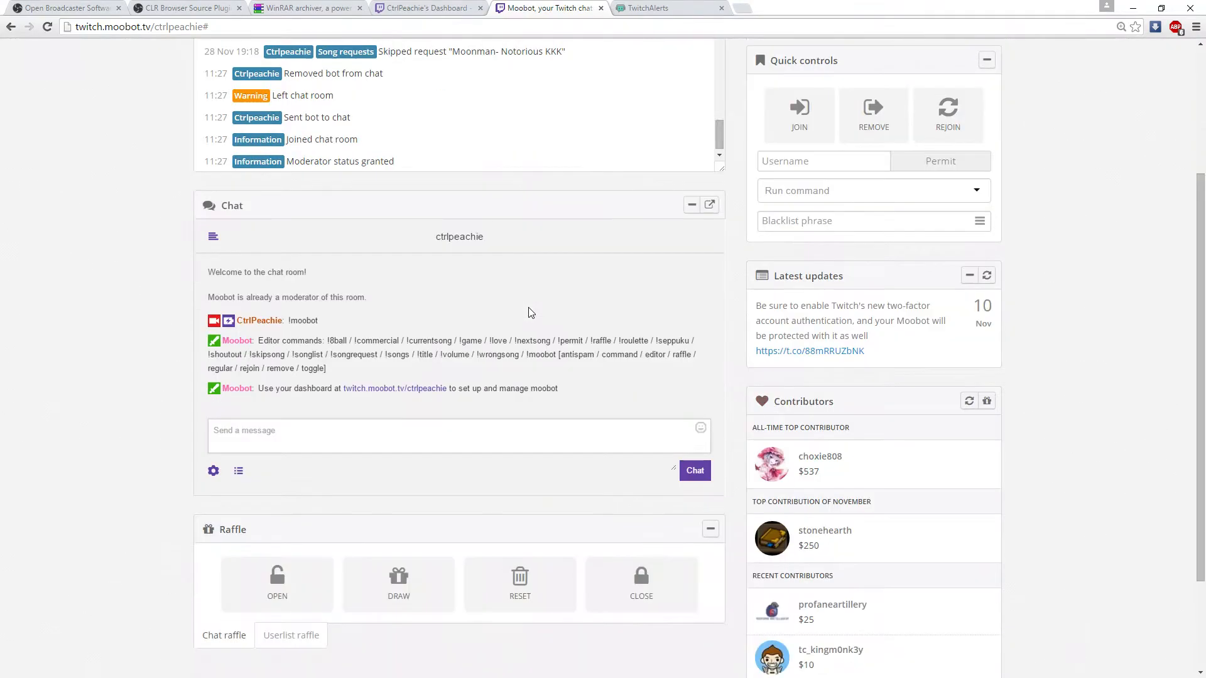
scroll(456, 561, down, 2)
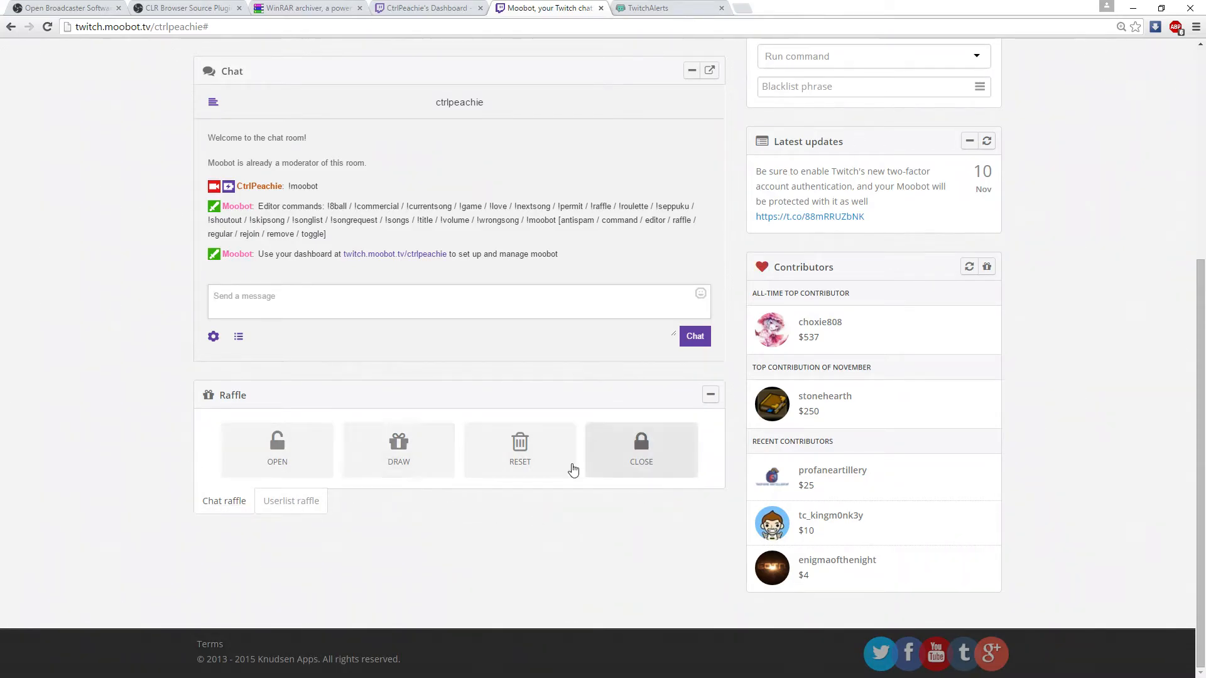
- Open Moobot's feature list, review the available features and their on/off states, and close it
scroll(489, 313, up, 4)
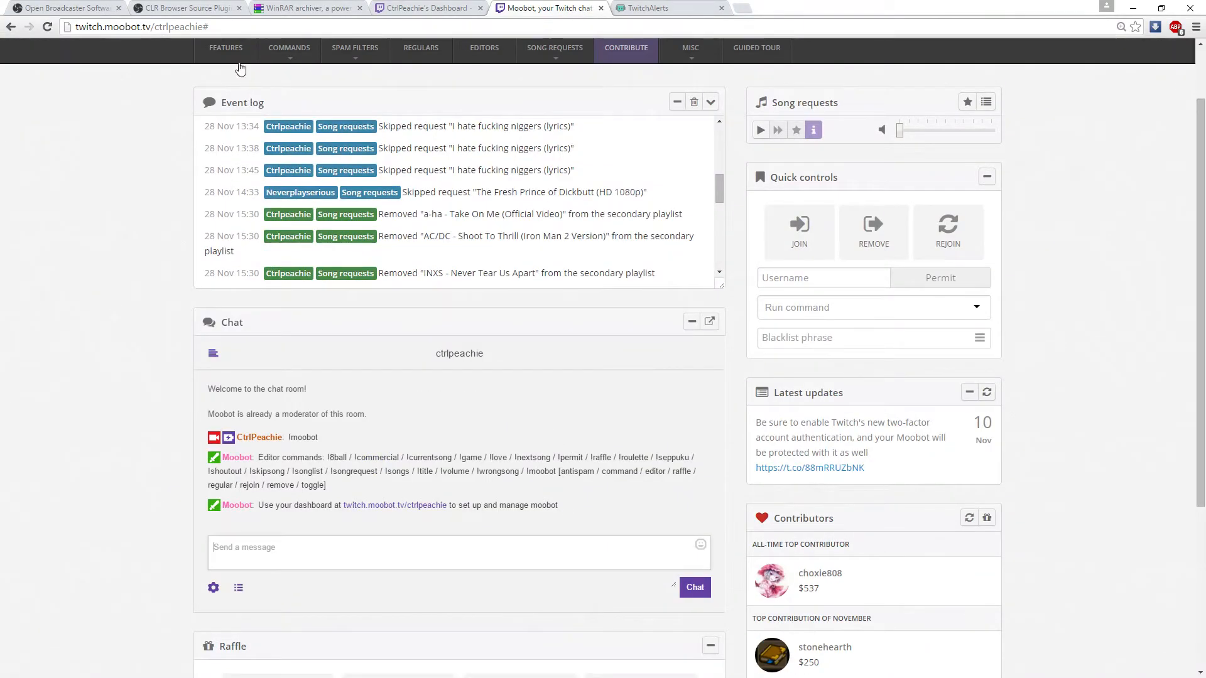
click(226, 48)
scroll(733, 198, down, 9)
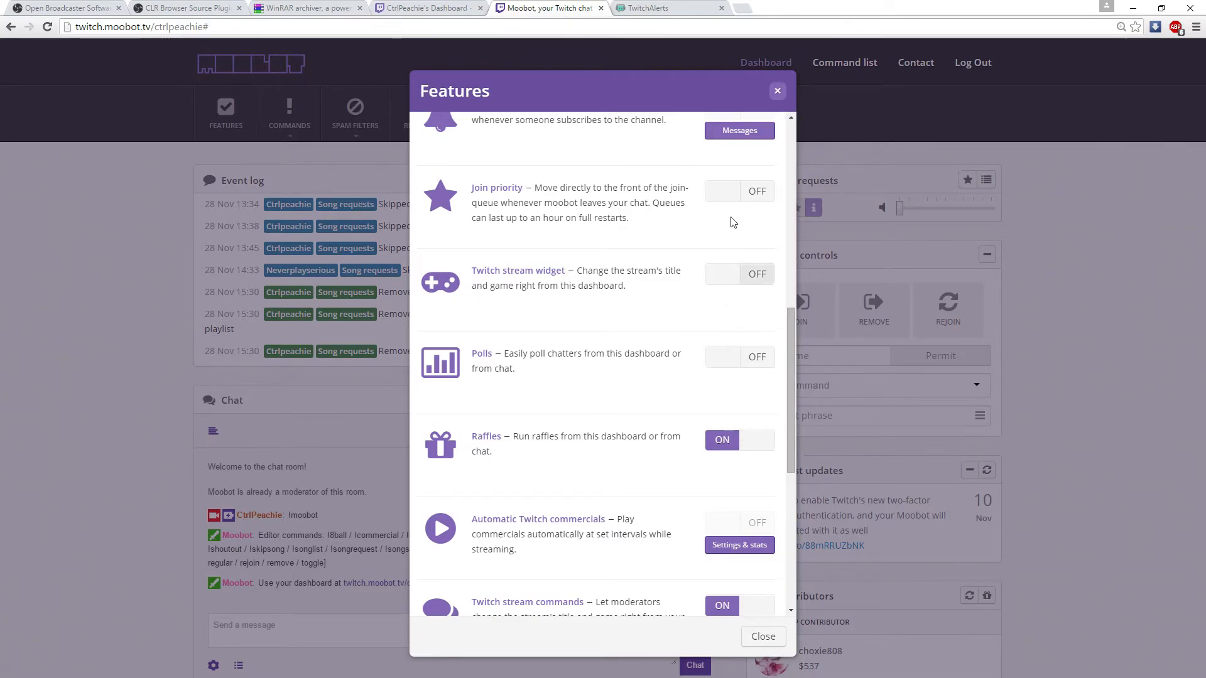
scroll(754, 324, down, 6)
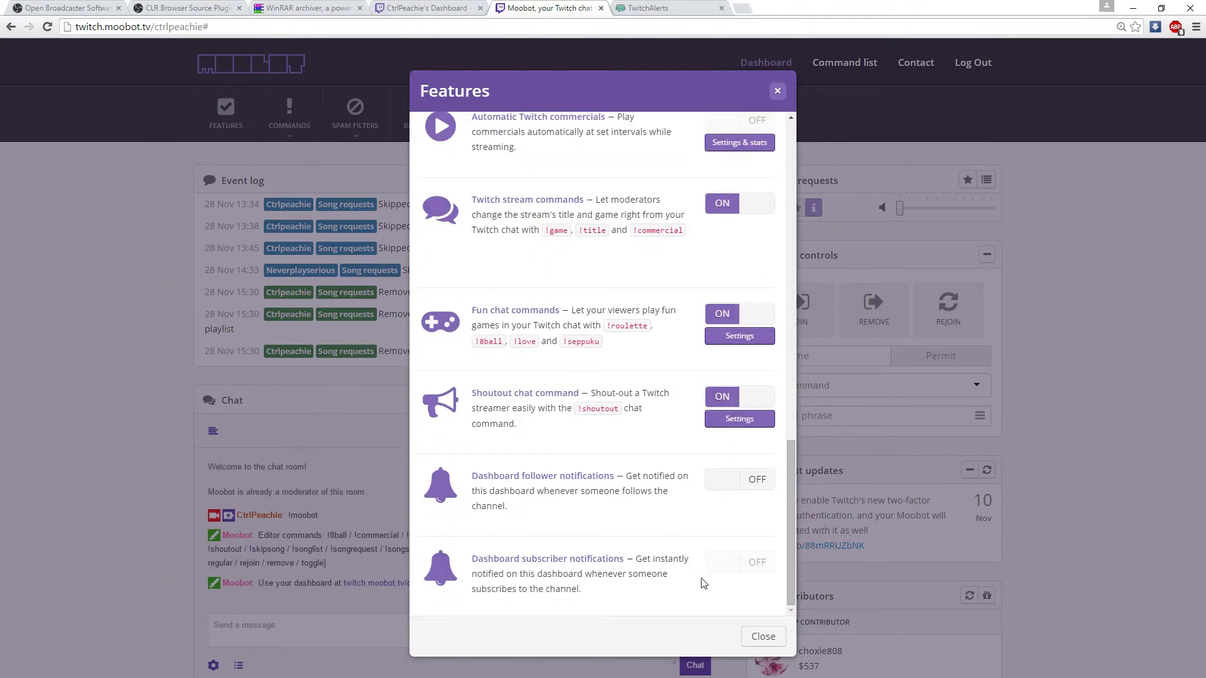
click(779, 92)
right_click(572, 177)
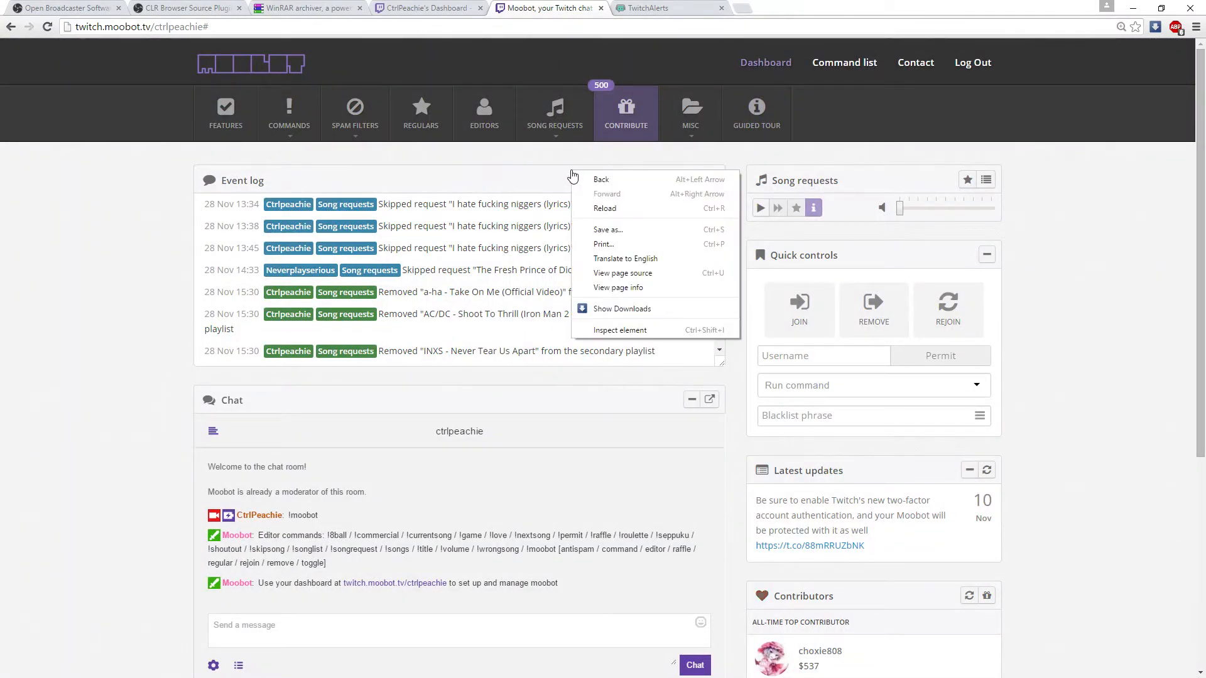
click(510, 170)
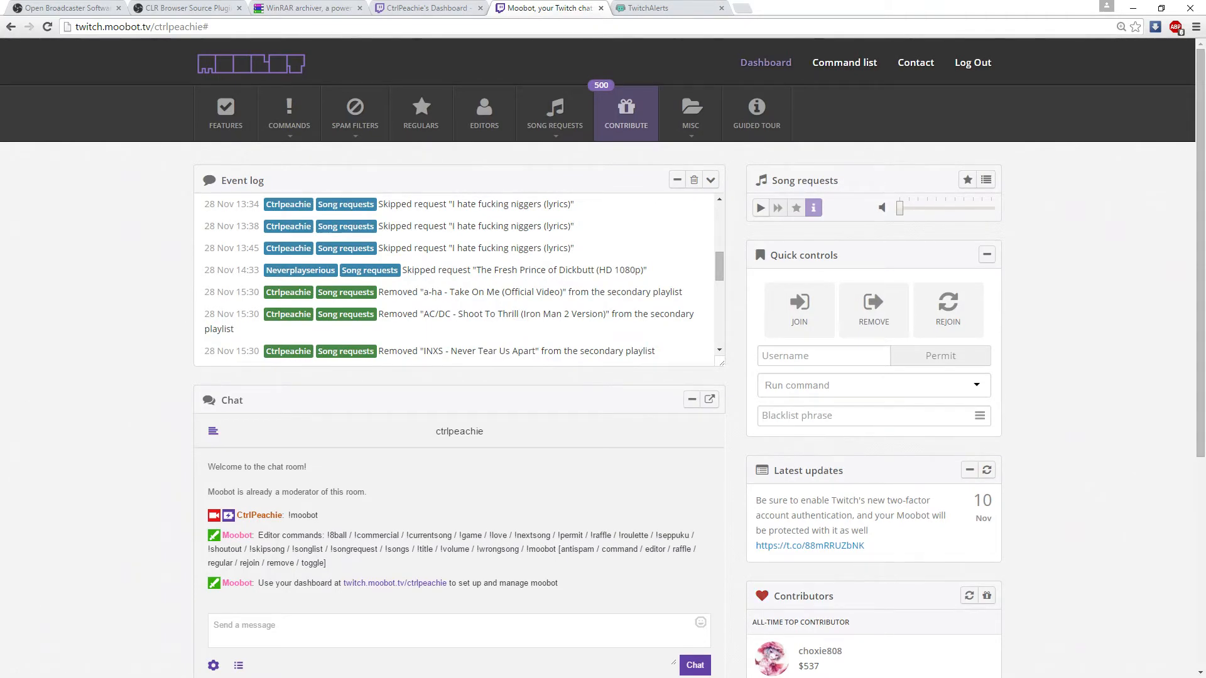
- Switch to Open Broadcaster Software, view the source types that can be added, including CLR Browser, and return to the browser
key(alt+Tab)
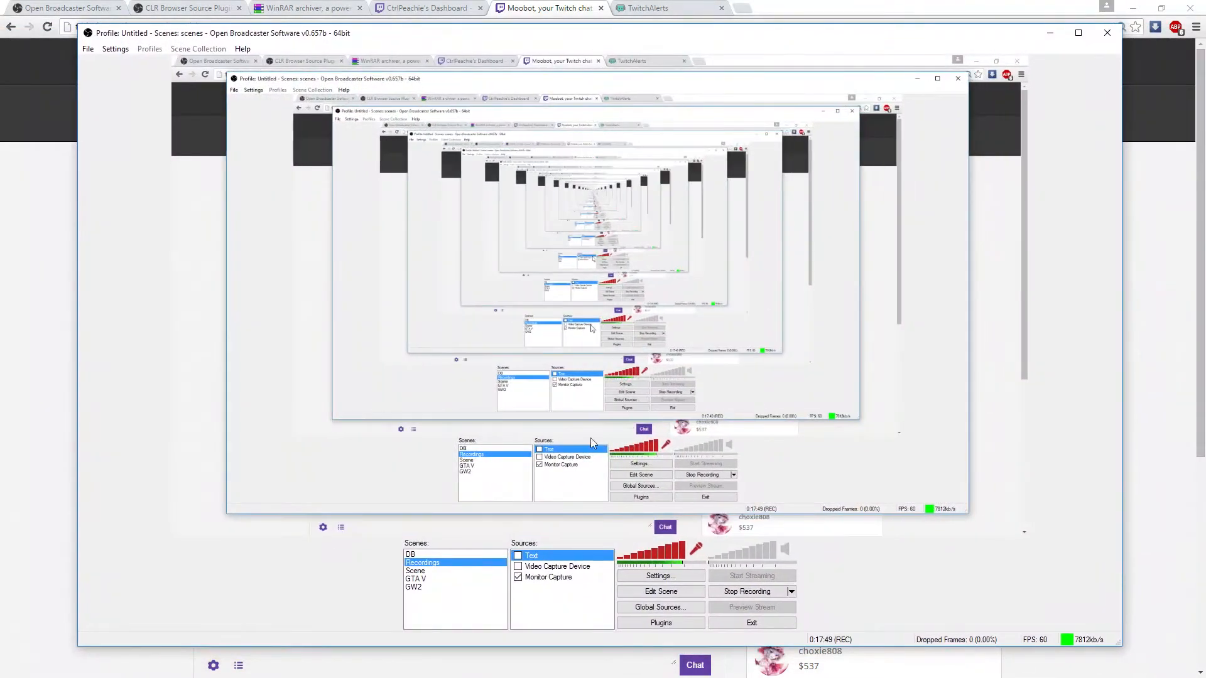
right_click(531, 590)
mouse_move(556, 597)
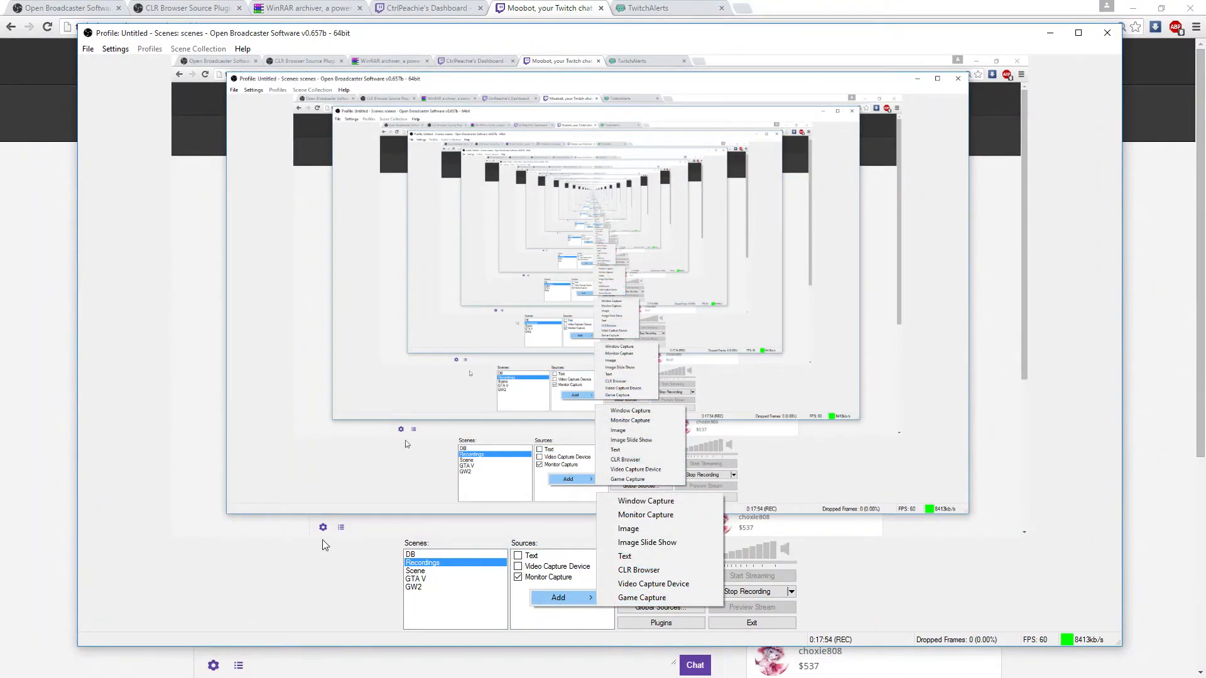
click(245, 541)
click(846, 5)
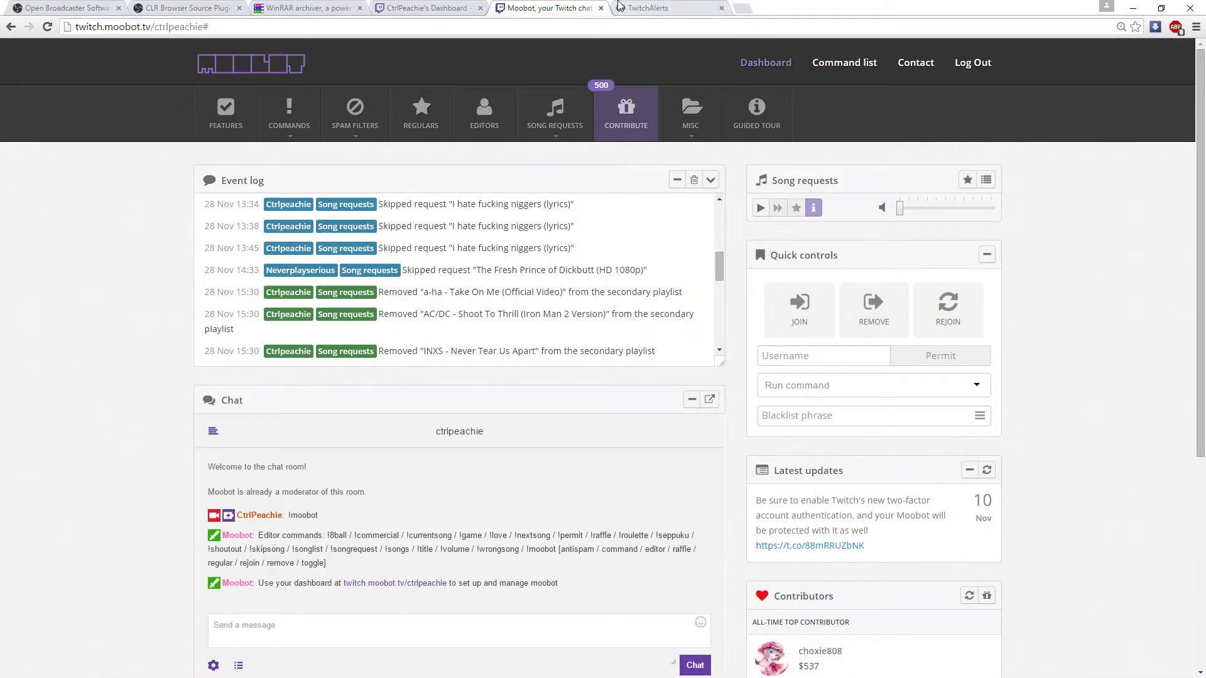
- Switch to the TwitchAlerts site and launch its dashboard
click(670, 7)
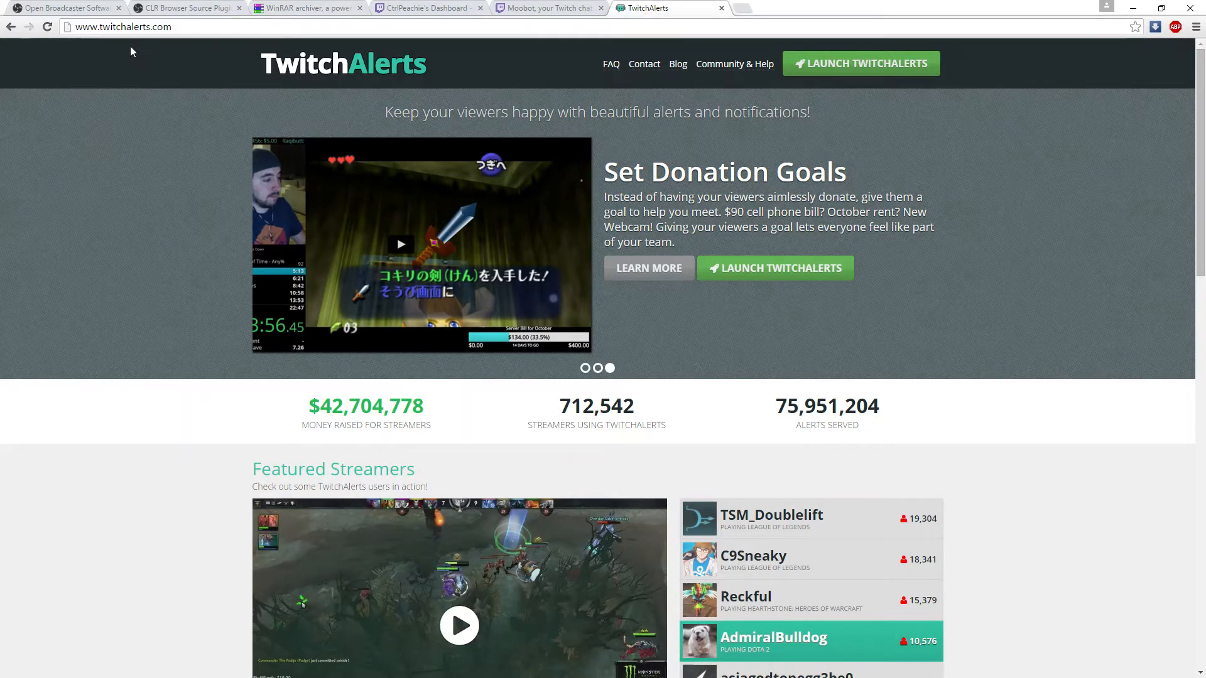
click(817, 63)
click(633, 399)
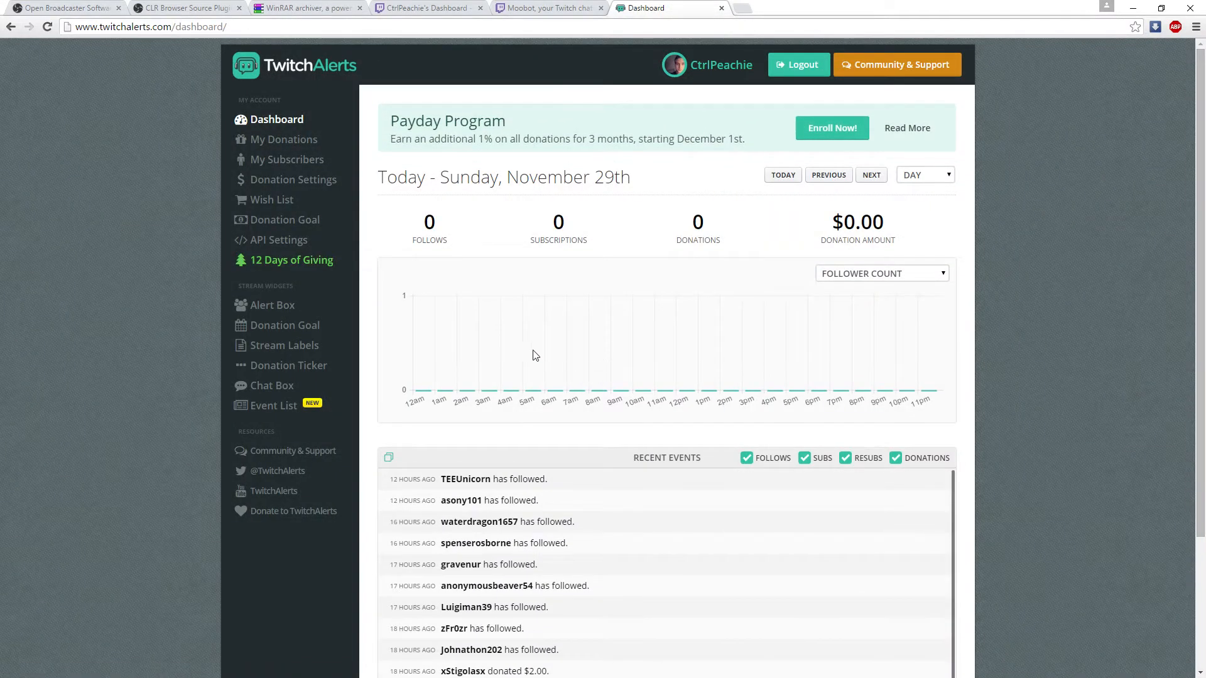
- Browse the dashboard's daily statistics back to Saturday, November 21st, and return to today's view
click(835, 179)
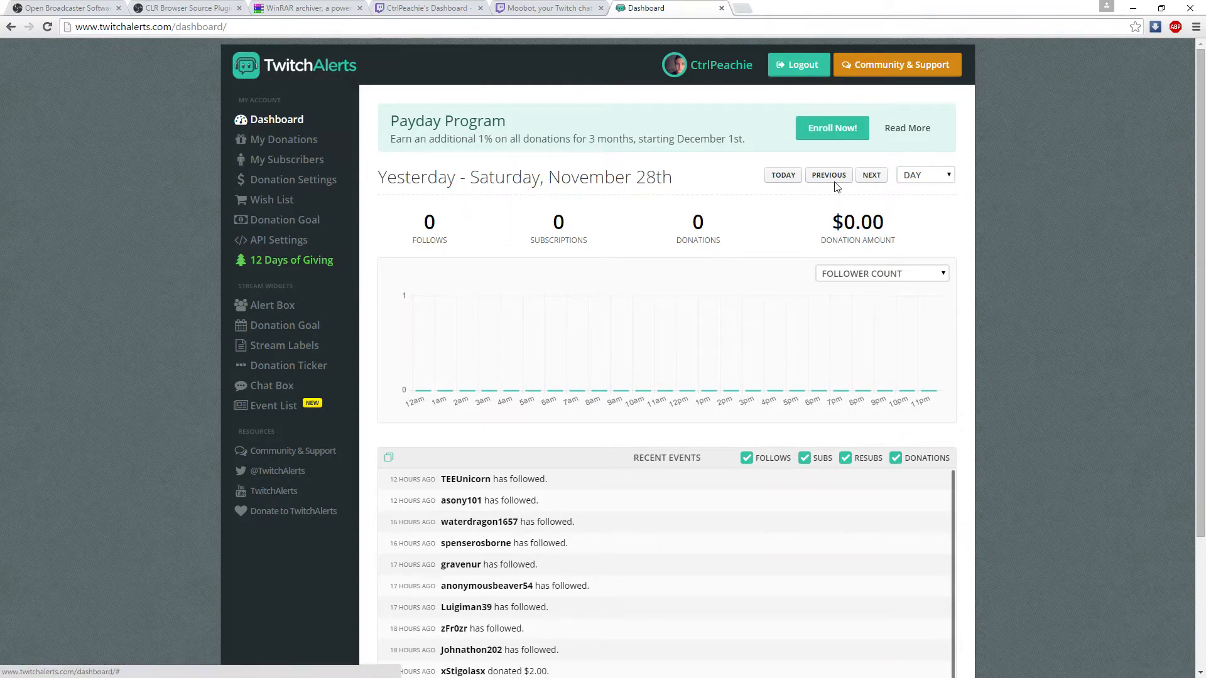
click(836, 178)
click(835, 179)
click(836, 179)
click(835, 179)
click(836, 178)
click(836, 179)
click(835, 178)
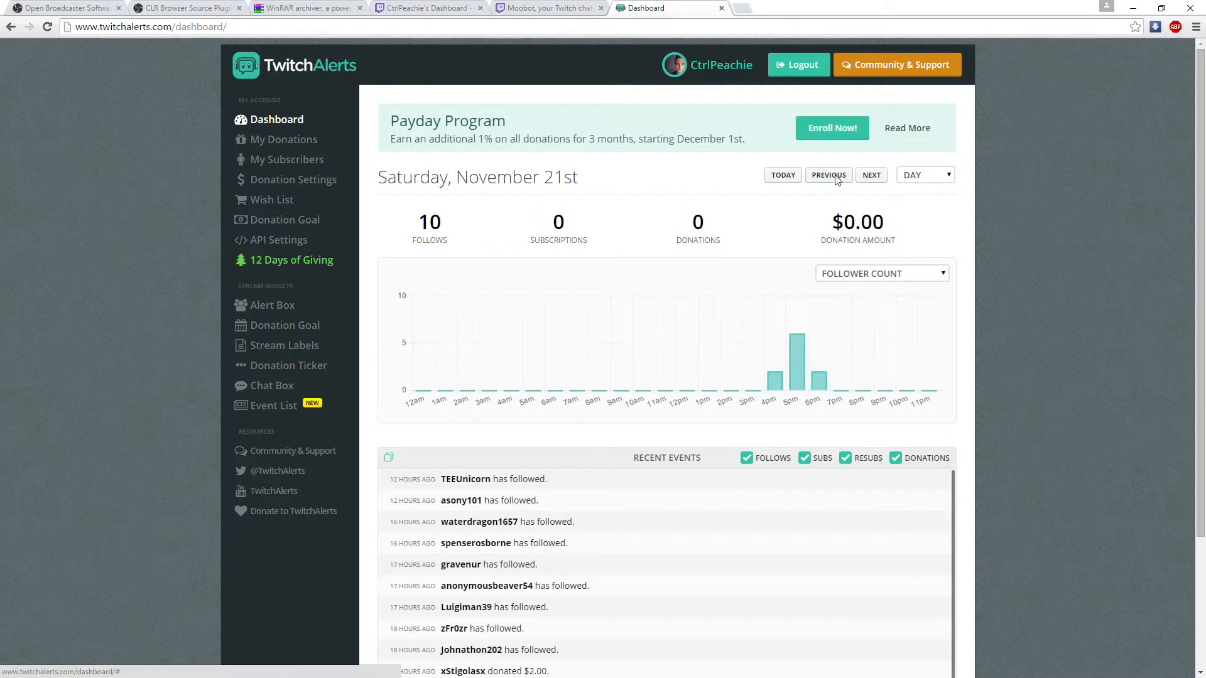
click(779, 179)
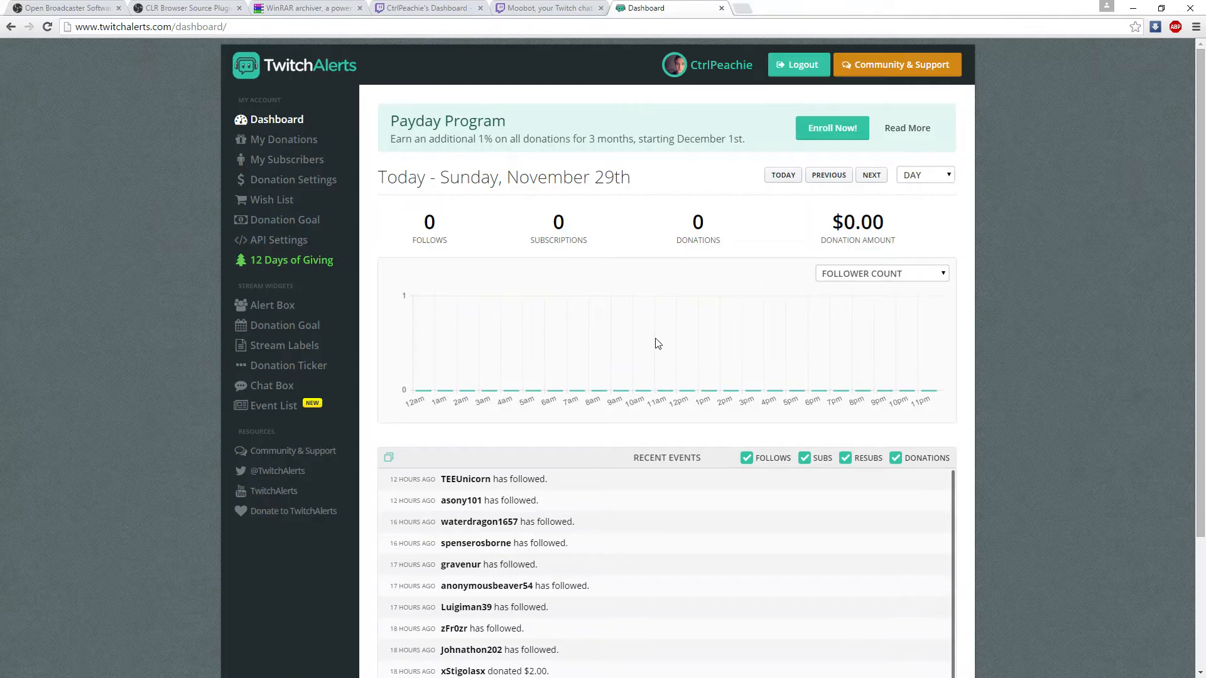
- Examine the follower graph and the recent events list on the TwitchAlerts dashboard
scroll(656, 343, down, 1)
scroll(658, 342, up, 1)
scroll(651, 322, down, 5)
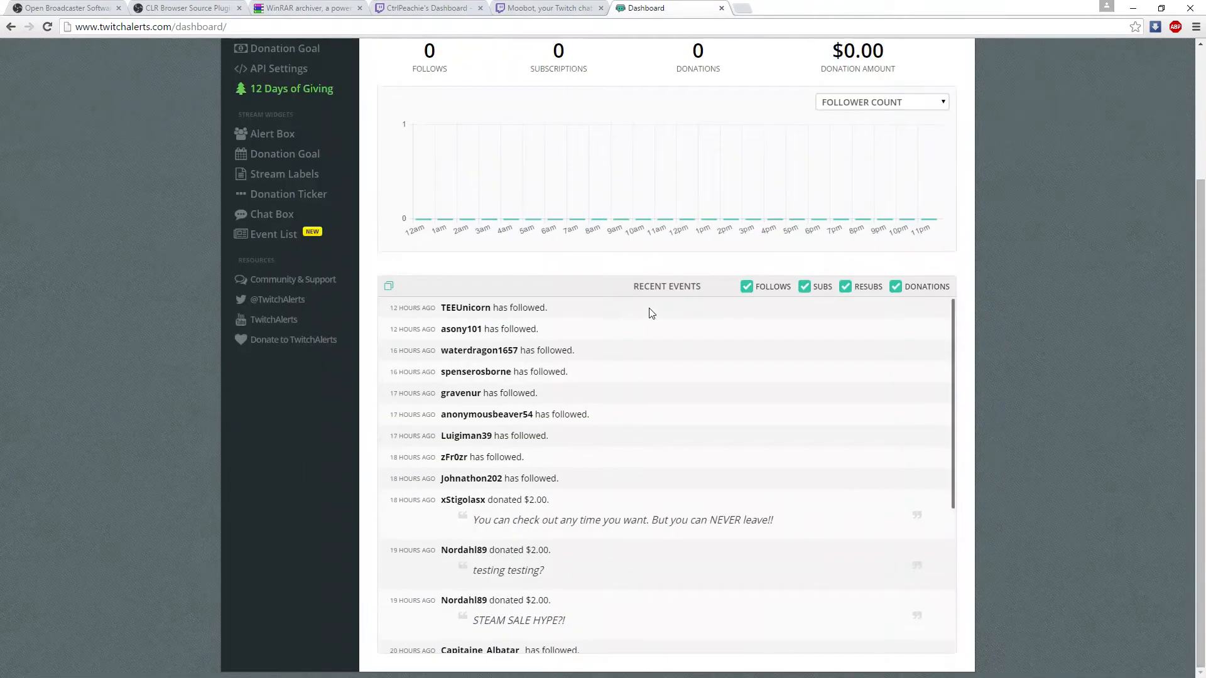
scroll(652, 313, up, 4)
scroll(602, 296, up, 3)
scroll(567, 279, down, 3)
scroll(565, 276, up, 3)
scroll(565, 276, down, 3)
scroll(565, 276, up, 3)
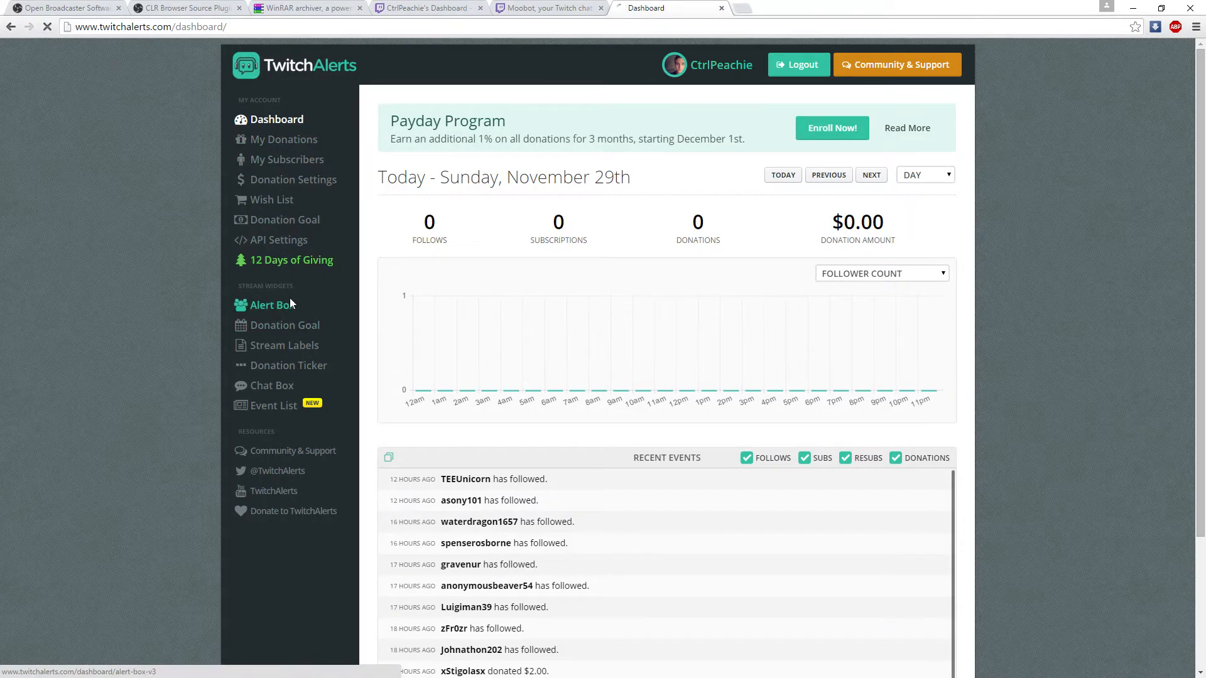
- Open the Alert Box page, launch the alert widget in its own window and move that window off the page
scroll(559, 216, down, 2)
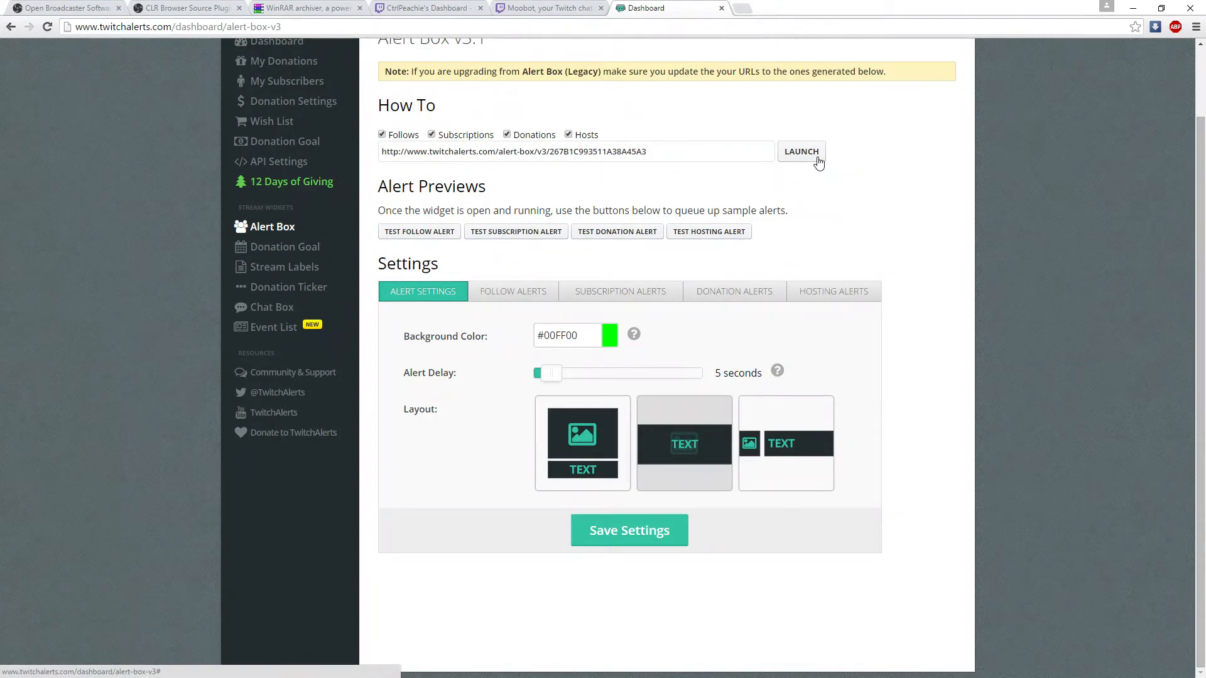
click(817, 158)
drag(291, 17, 886, 156)
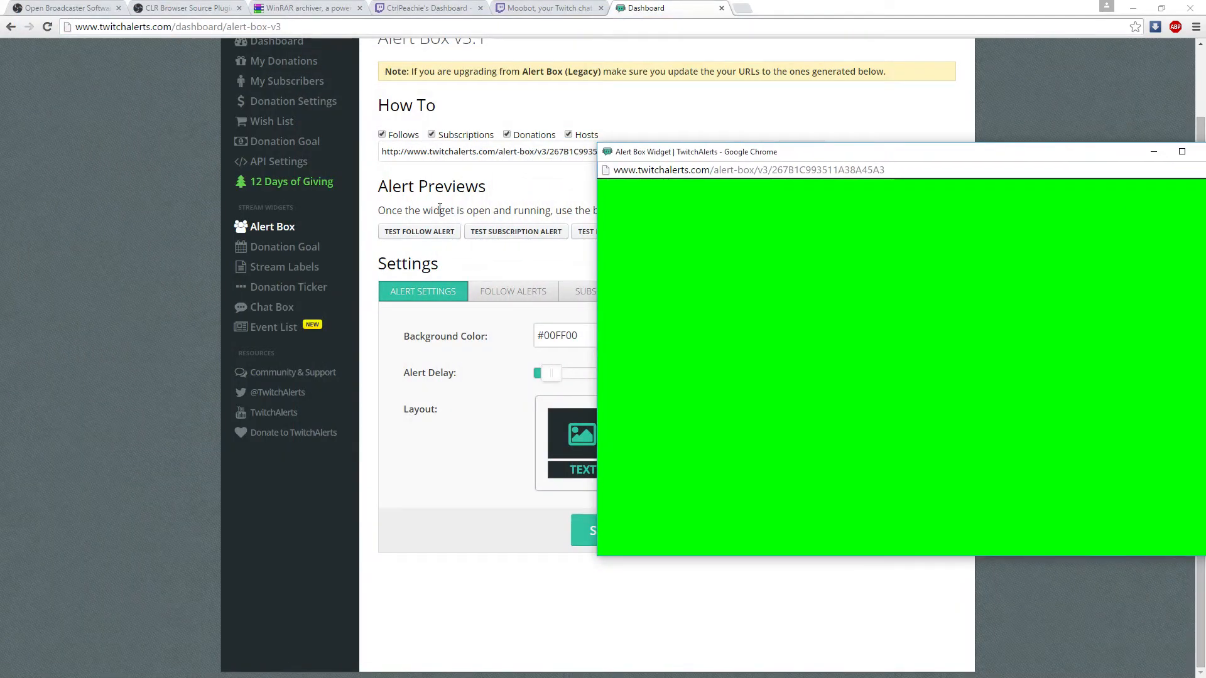
drag(677, 164, 0, 236)
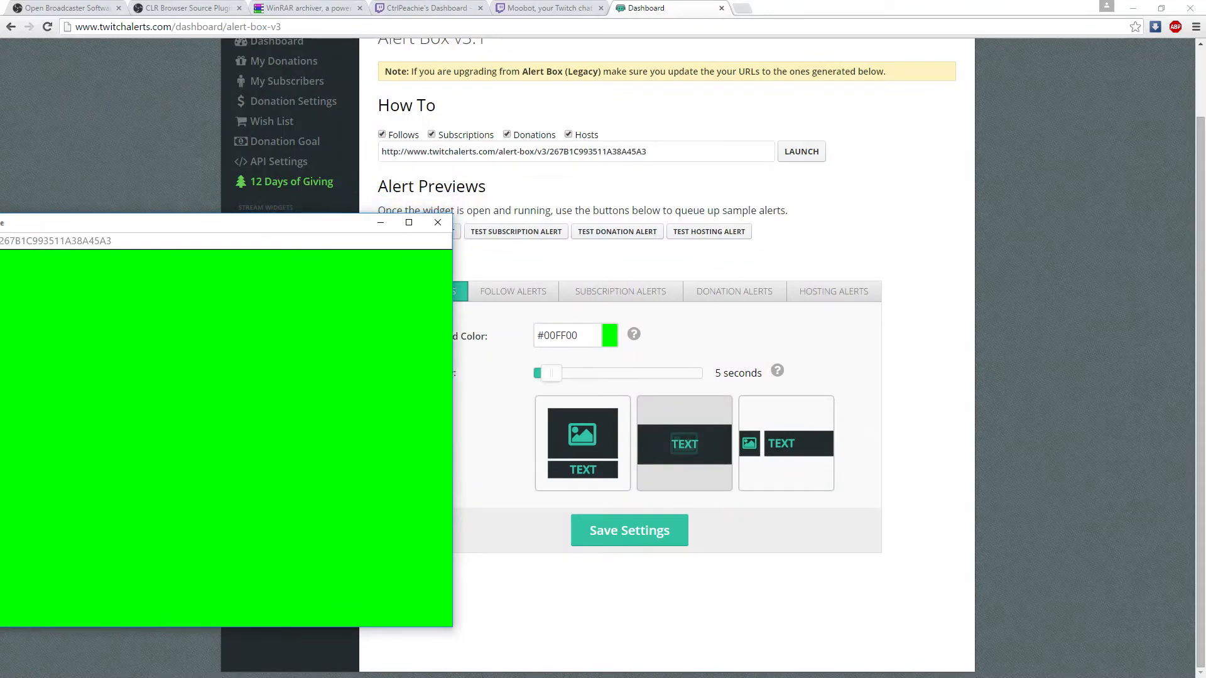
drag(131, 228, 174, 252)
- Queue a test follow alert, view it in the widget window and move the window out of the way
click(394, 231)
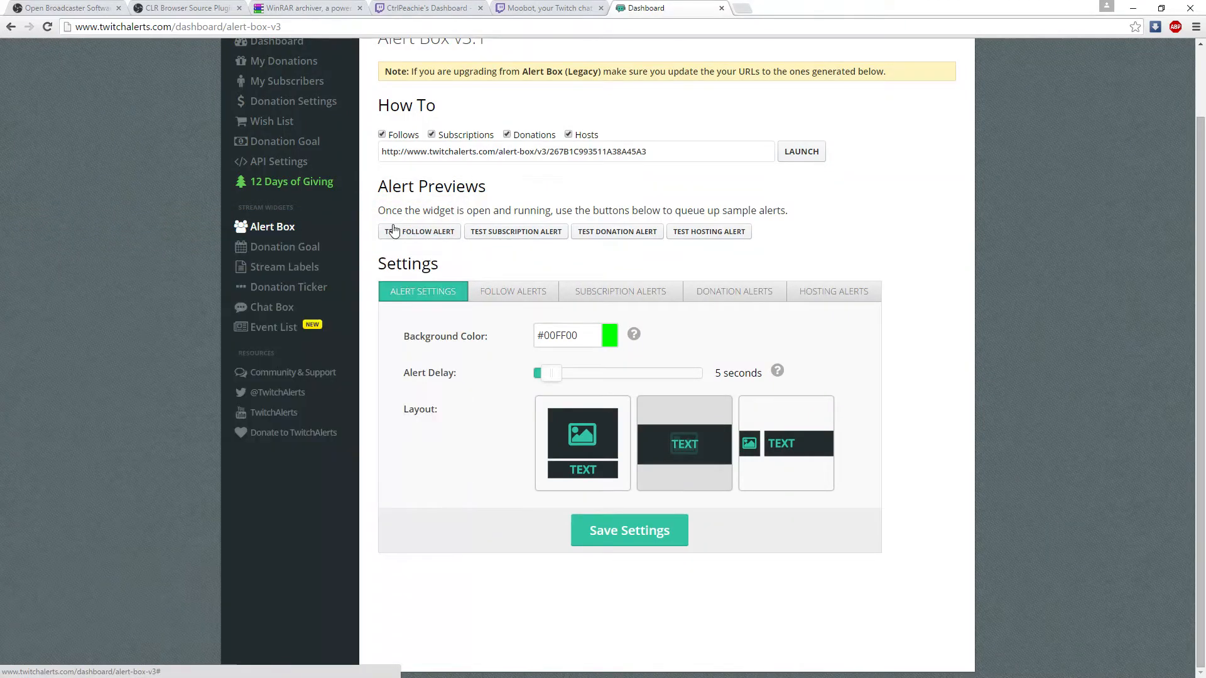
drag(0, 245, 311, 122)
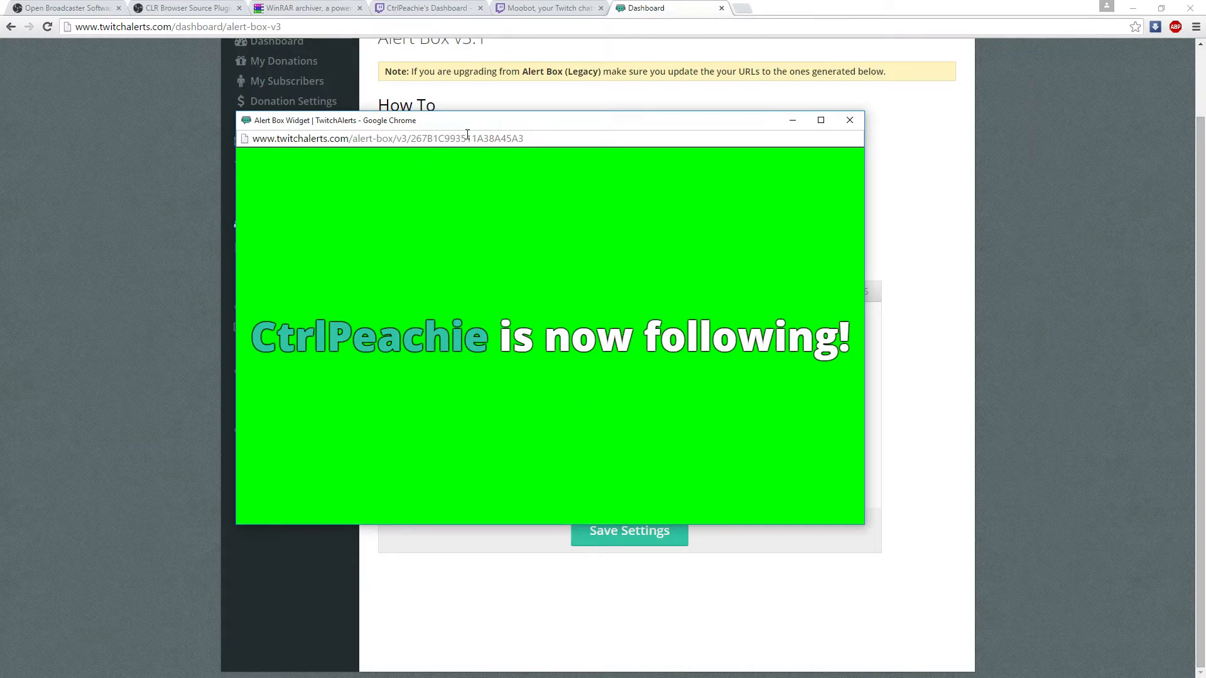
drag(468, 121, 930, 394)
- Set the follow alert's image to the uploaded picture of the dancing man in the red jacket
click(490, 291)
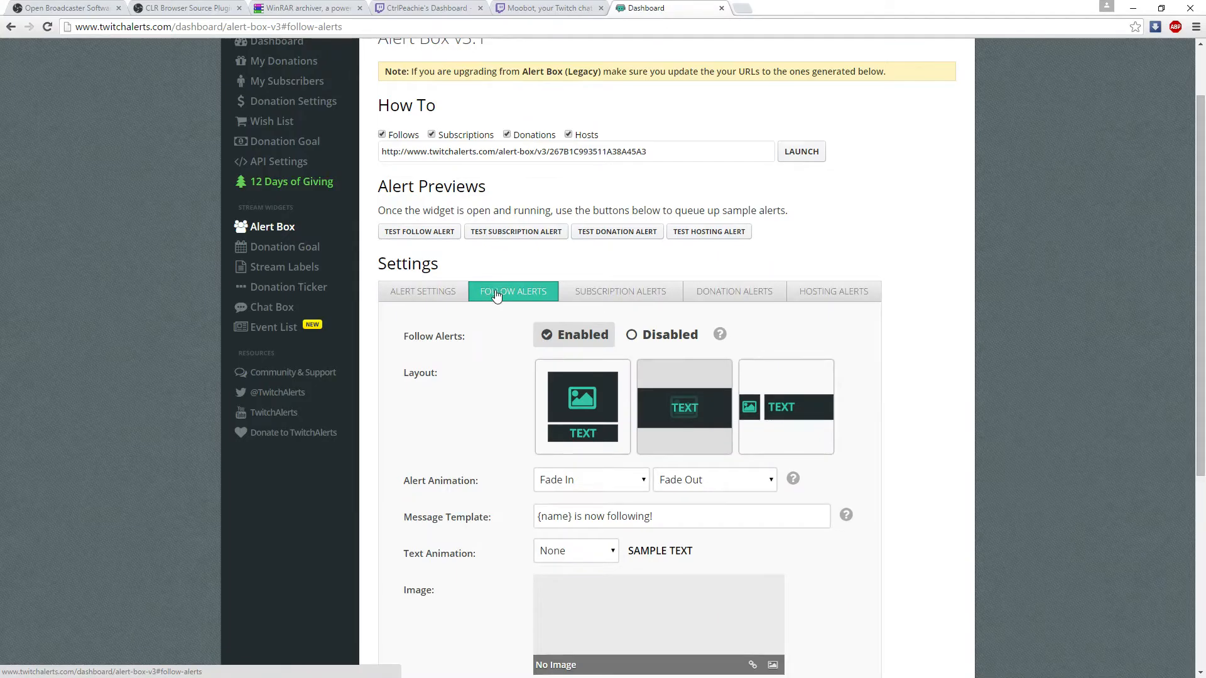
scroll(420, 327, down, 4)
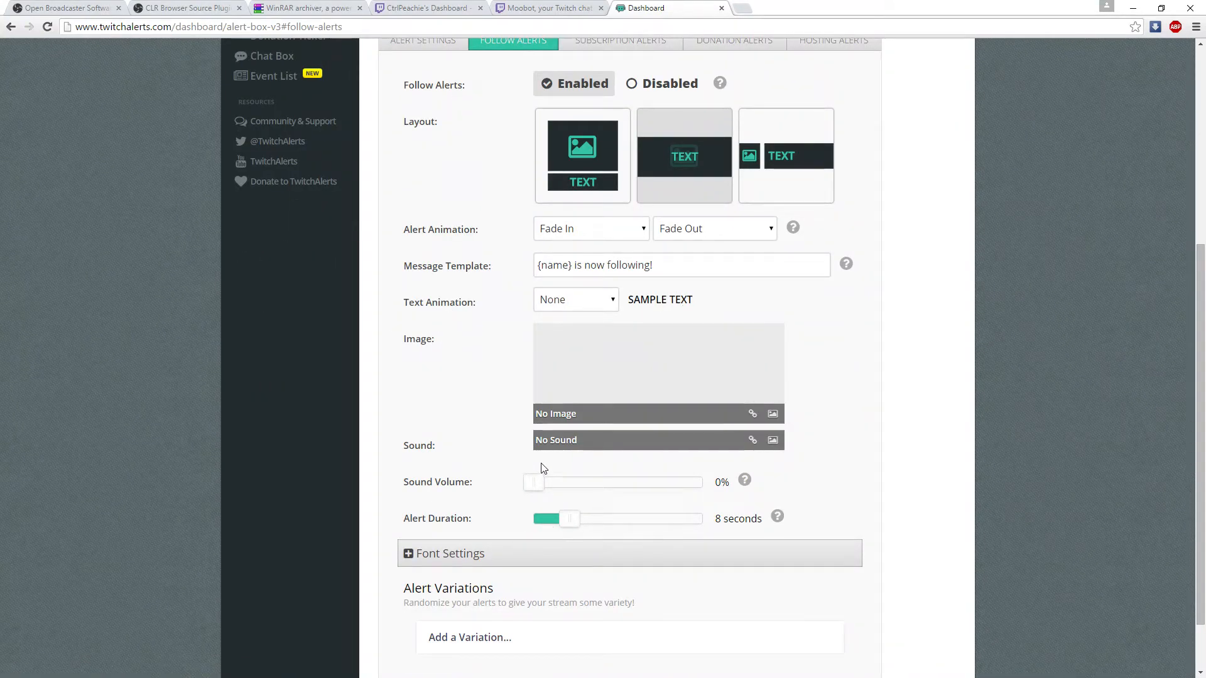
click(773, 413)
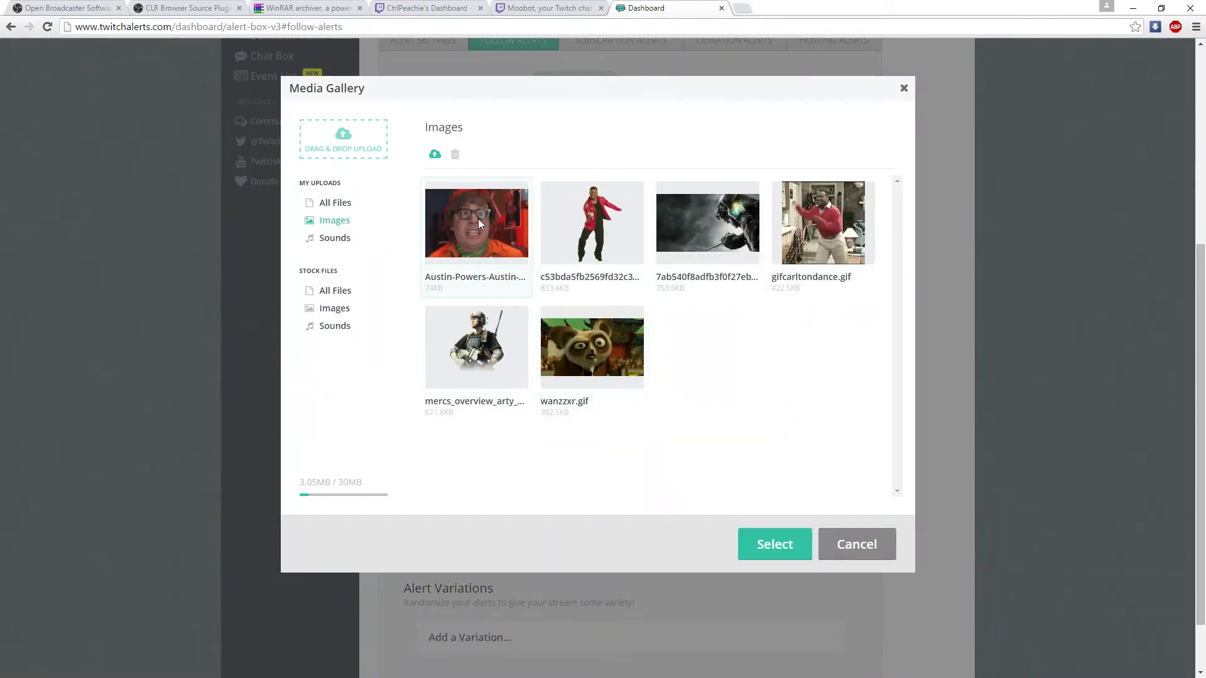
click(591, 223)
click(774, 544)
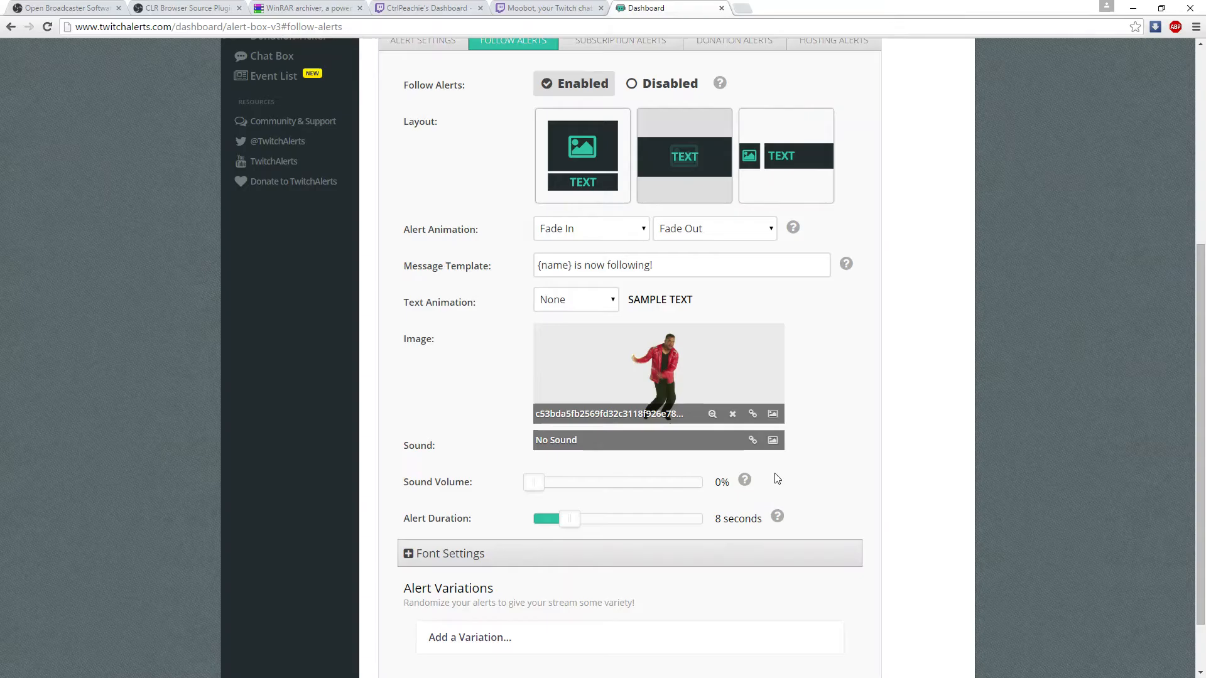
- Try austin_yeahbaby.wav as the follow alert's sound and remove it again
click(772, 439)
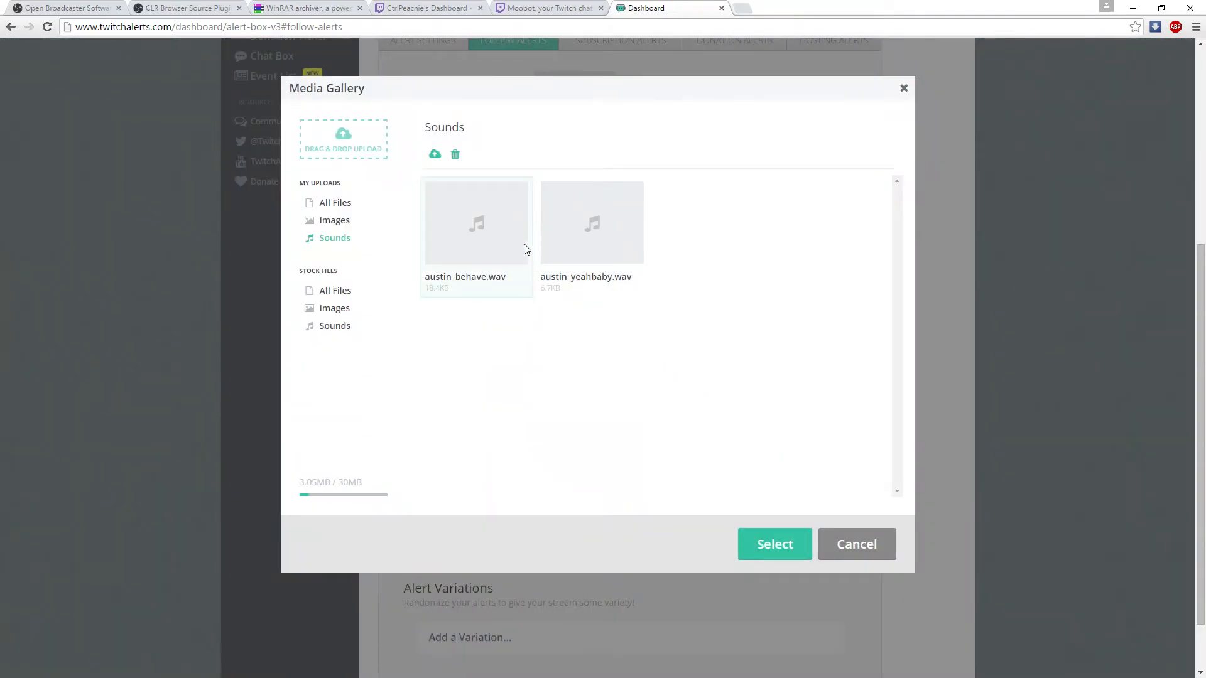
click(632, 269)
click(774, 544)
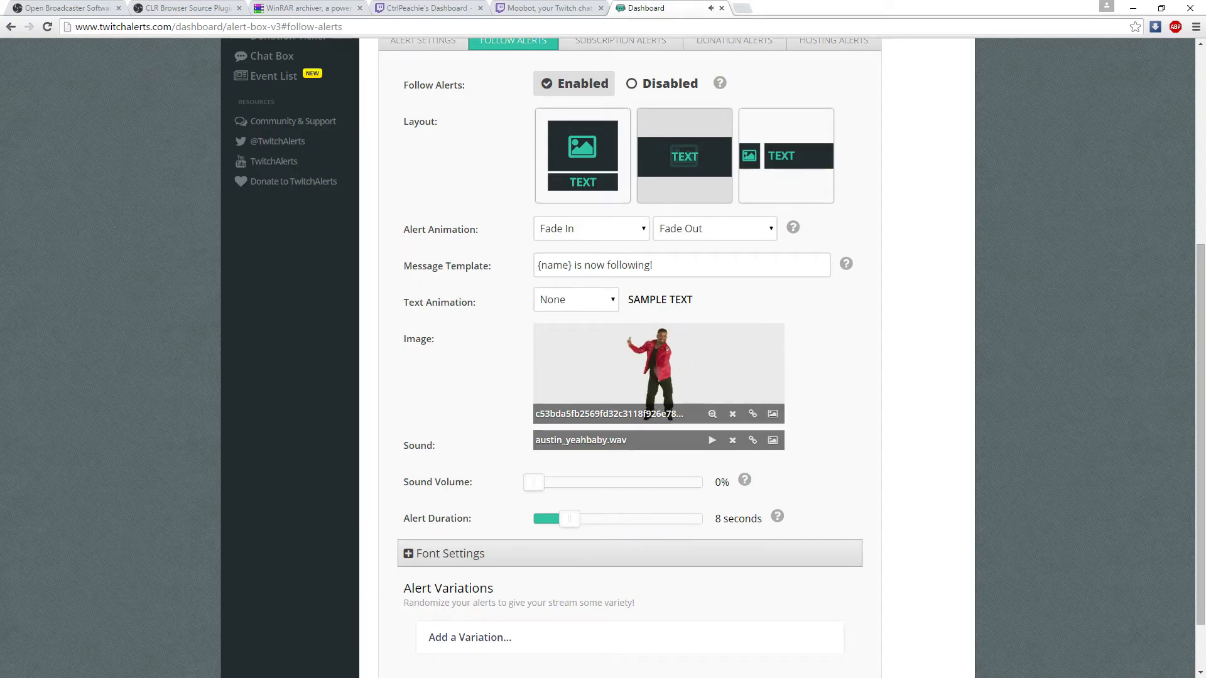
key(alt+Tab)
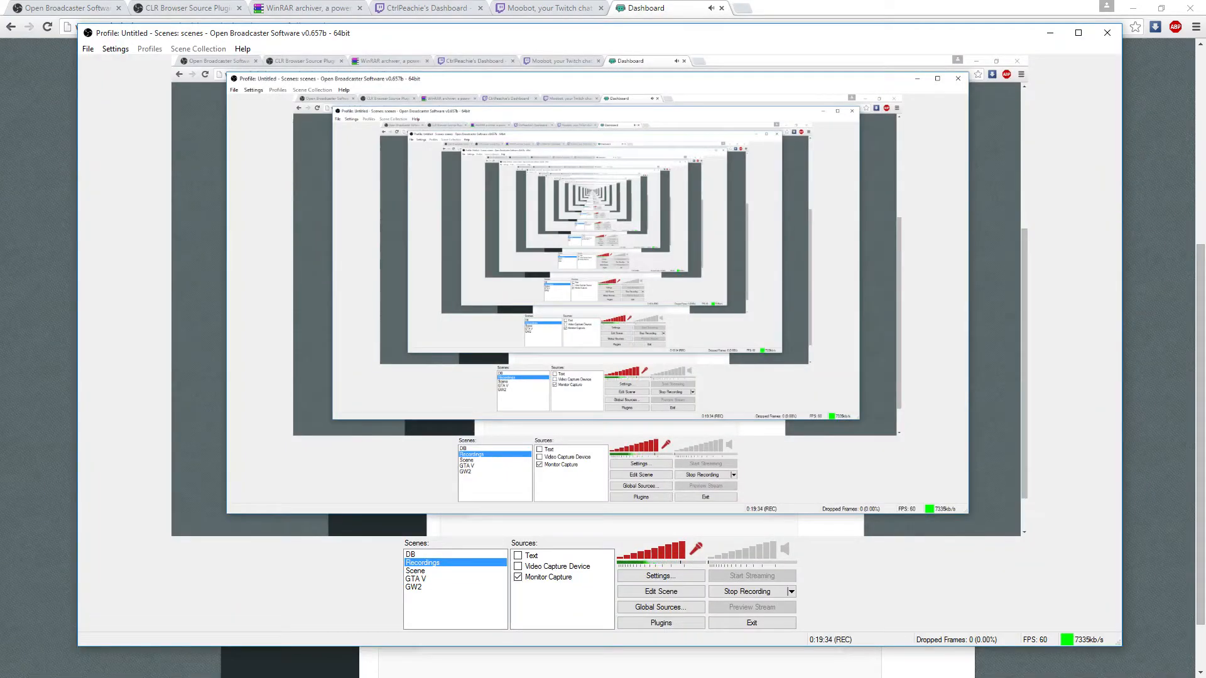
key(alt+Tab)
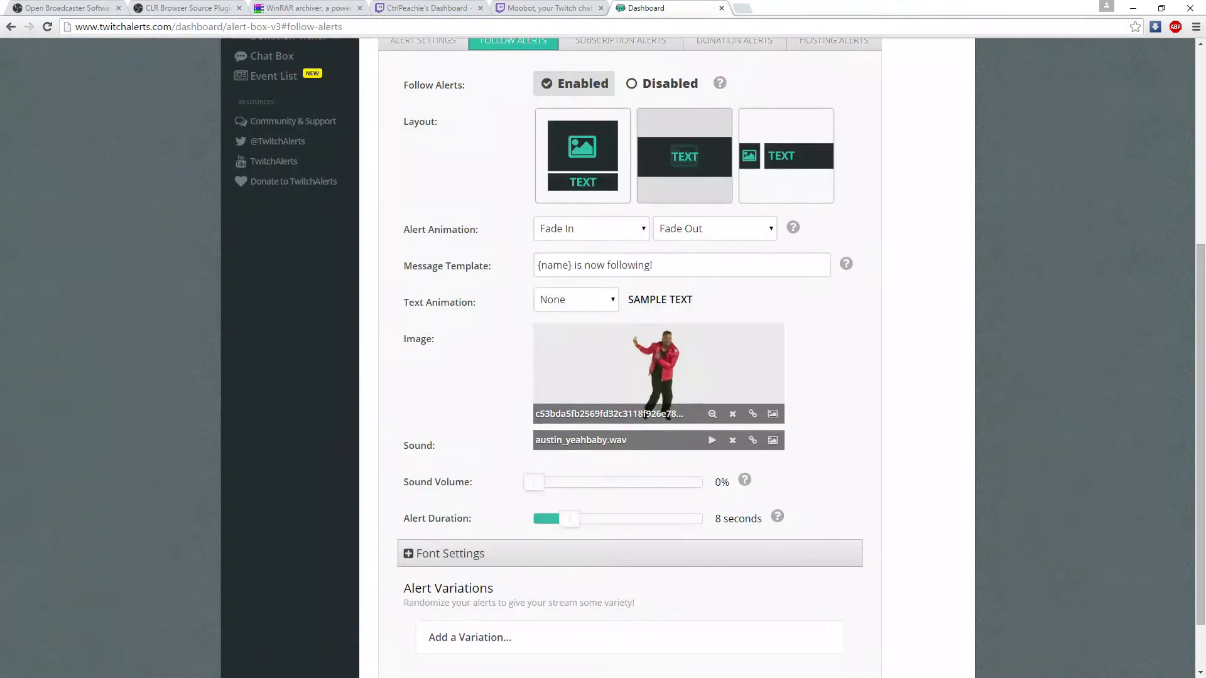
click(733, 440)
- Save the follow alert settings and preview a test follow alert in the widget window
scroll(792, 521, down, 1)
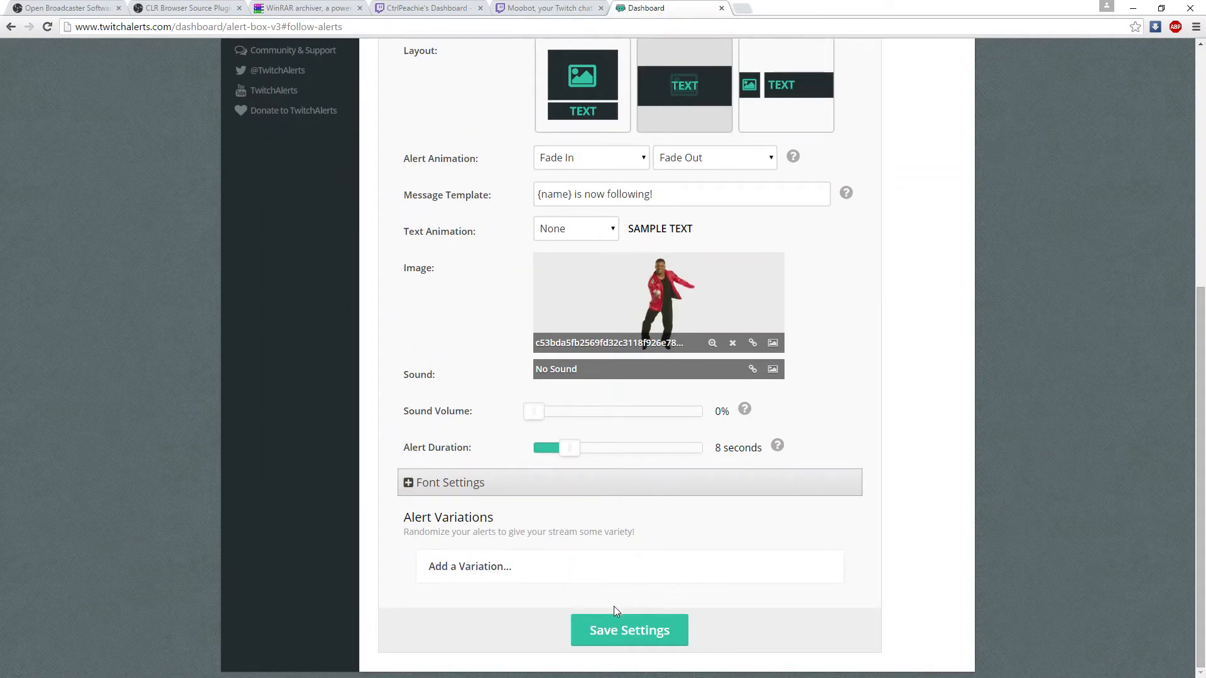
click(612, 621)
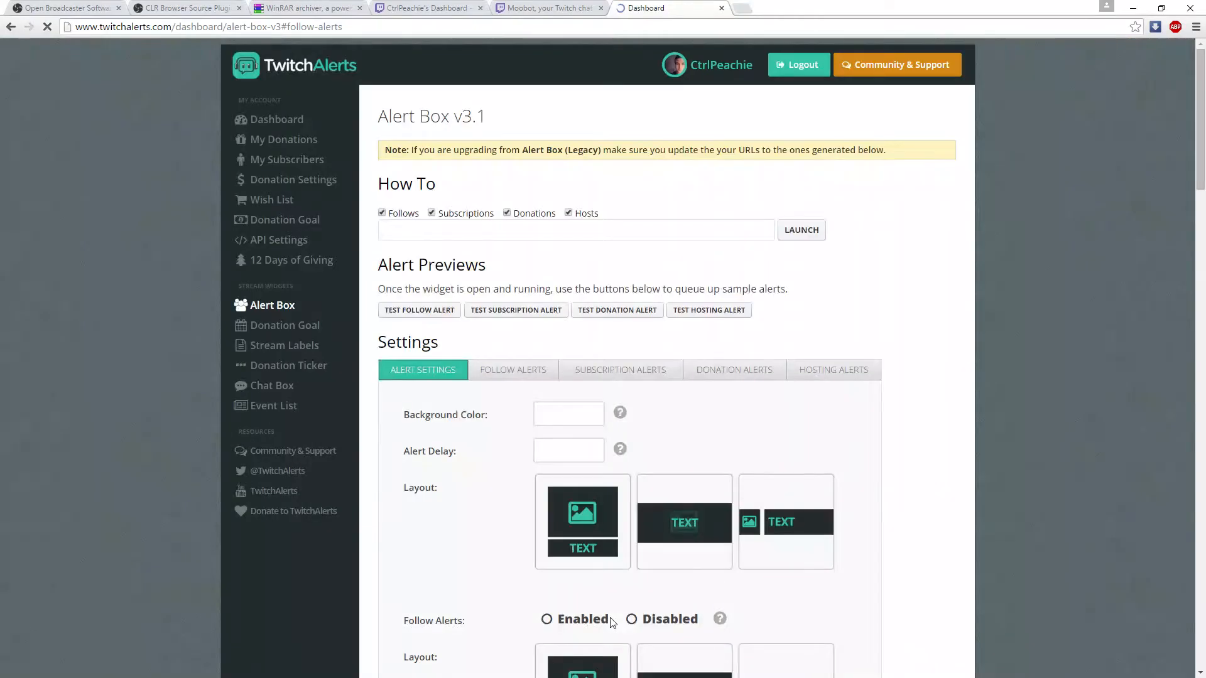
key(alt+Tab)
drag(851, 401, 111, 223)
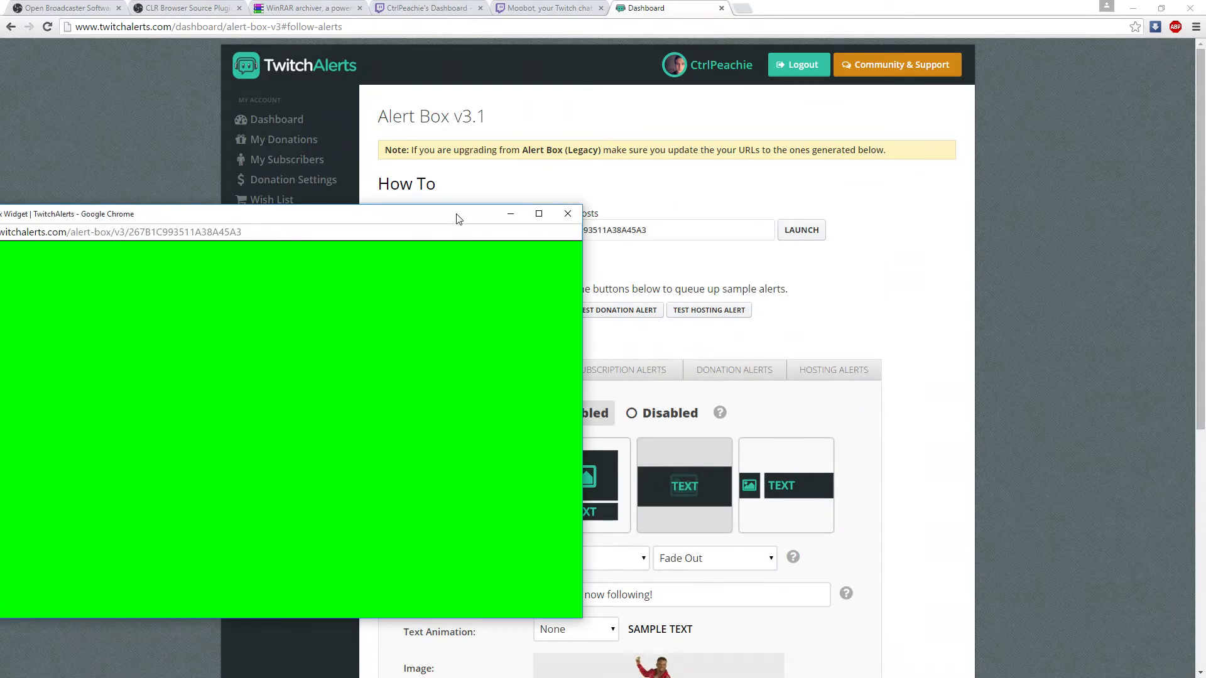
drag(458, 214, 460, 320)
click(437, 308)
key(alt+Tab)
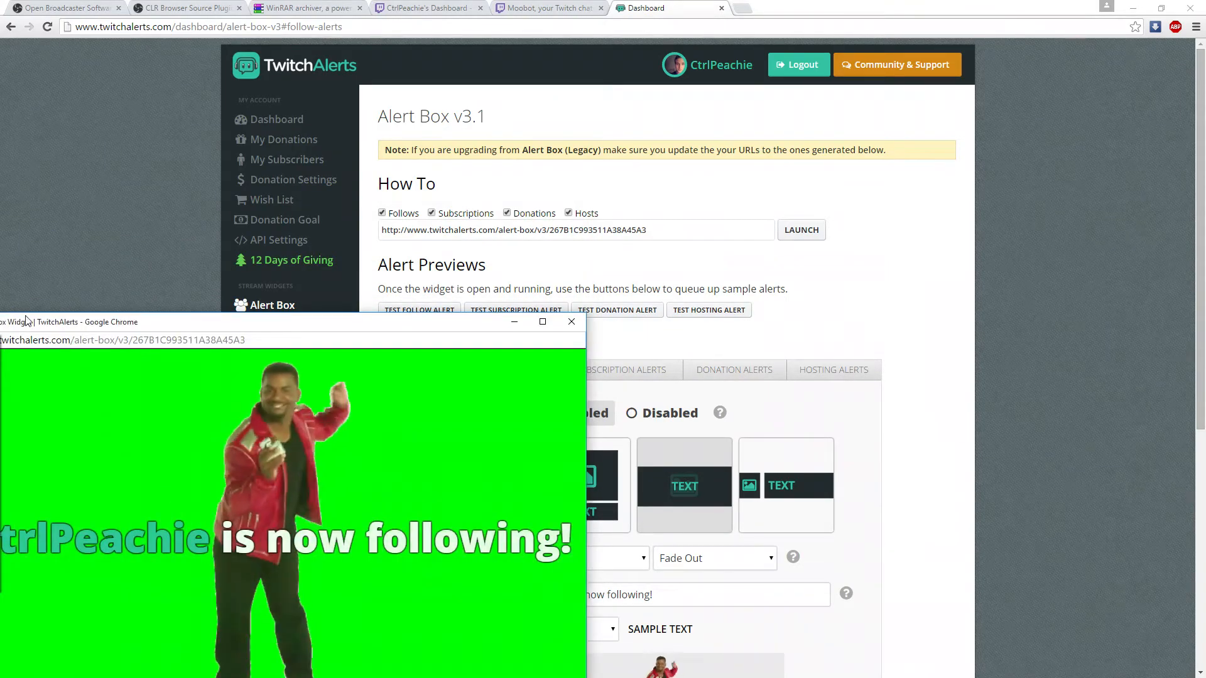
drag(194, 325, 527, 100)
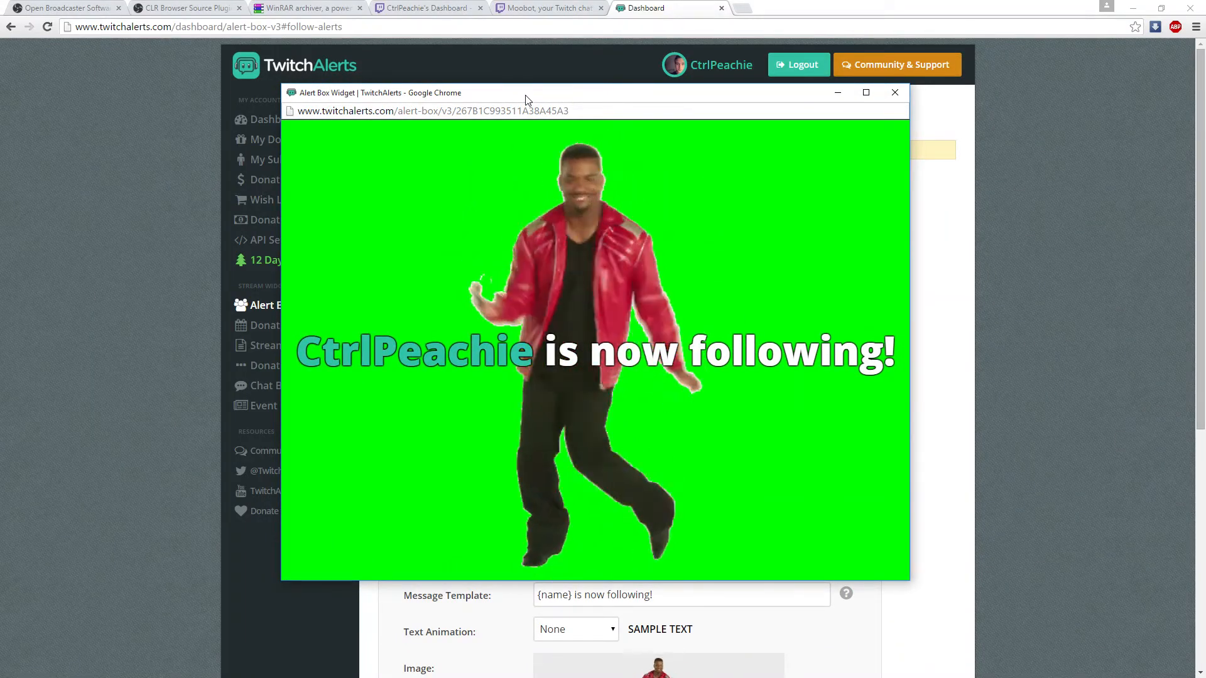
- Switch to Open Broadcaster Software, make its window smaller and bring up the alert widget window beside it
key(alt+Tab)
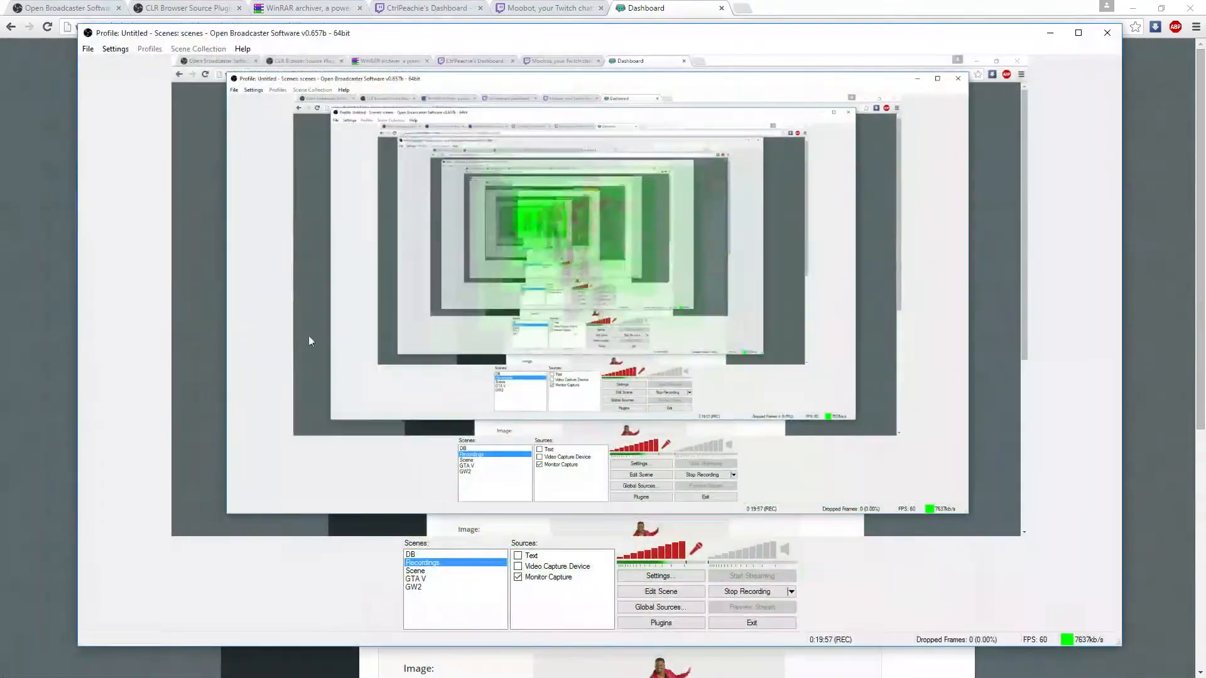
drag(86, 23, 350, 114)
click(349, 95)
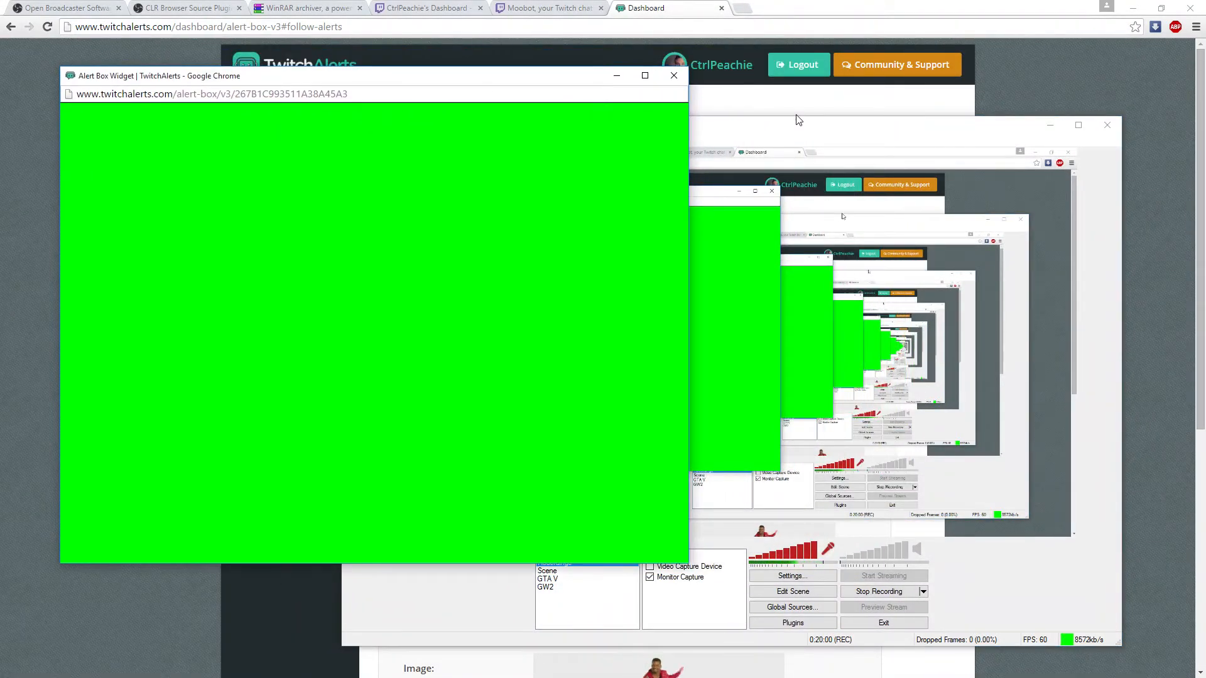
- Add a CLR Browser source to the Recordings scene in Open Broadcaster Software, keeping the suggested name
click(713, 605)
right_click(697, 598)
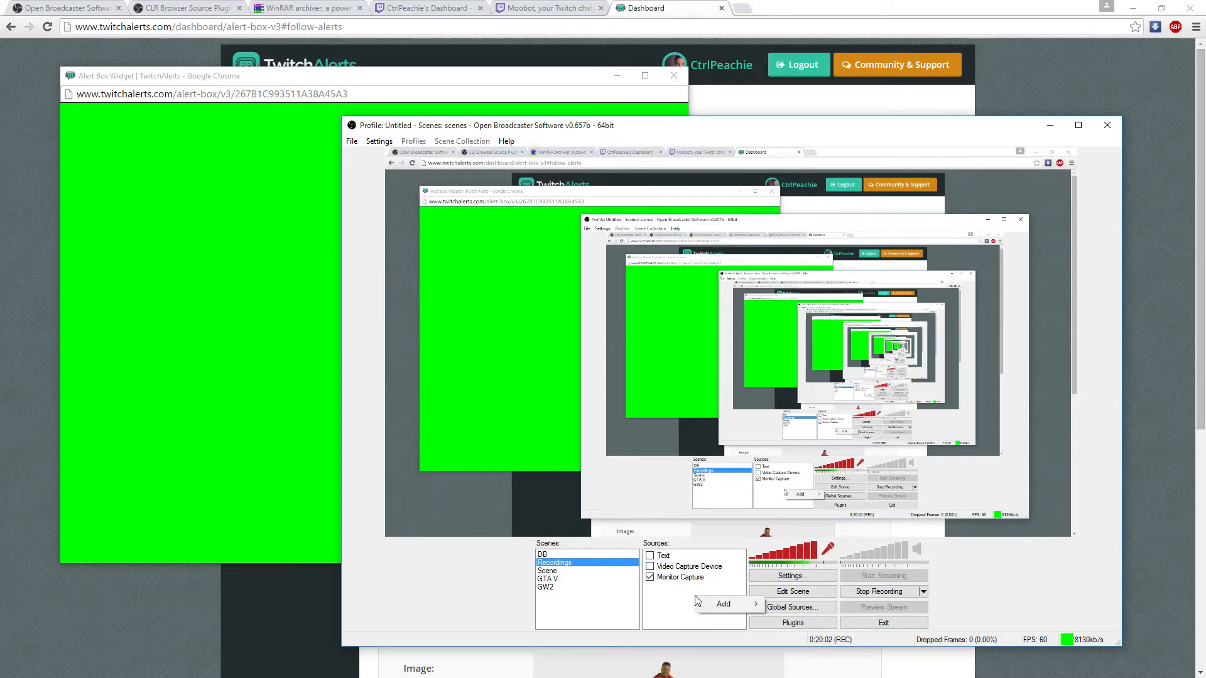
mouse_move(718, 602)
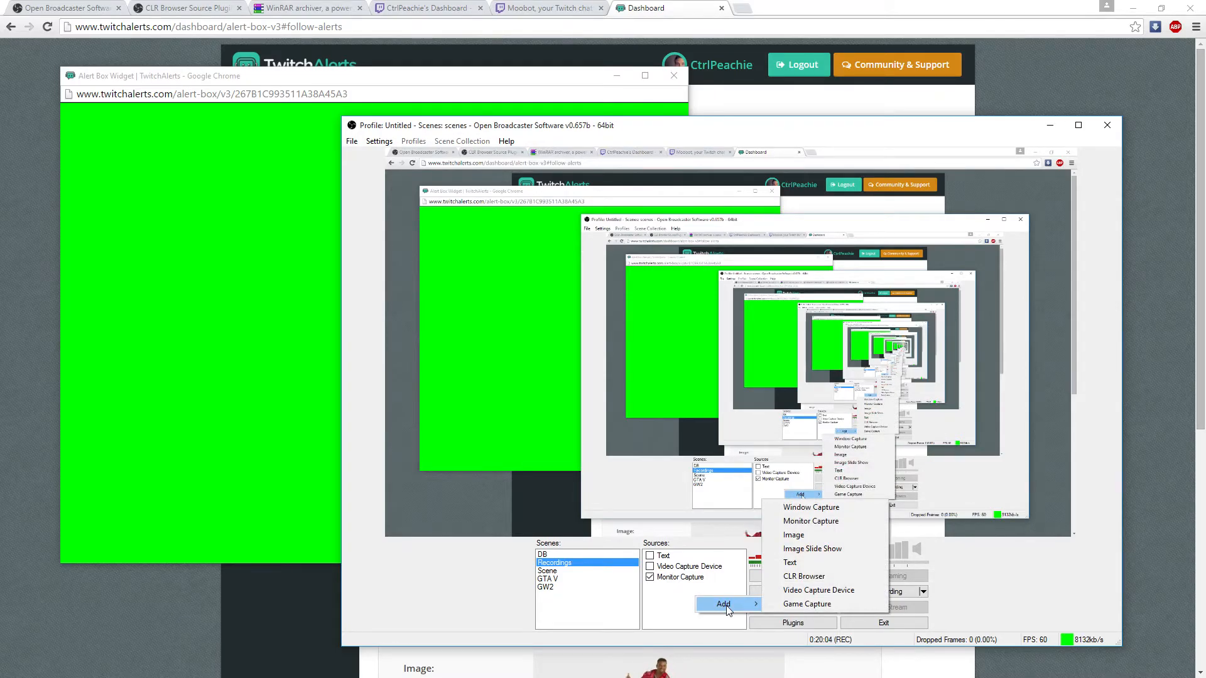
click(827, 578)
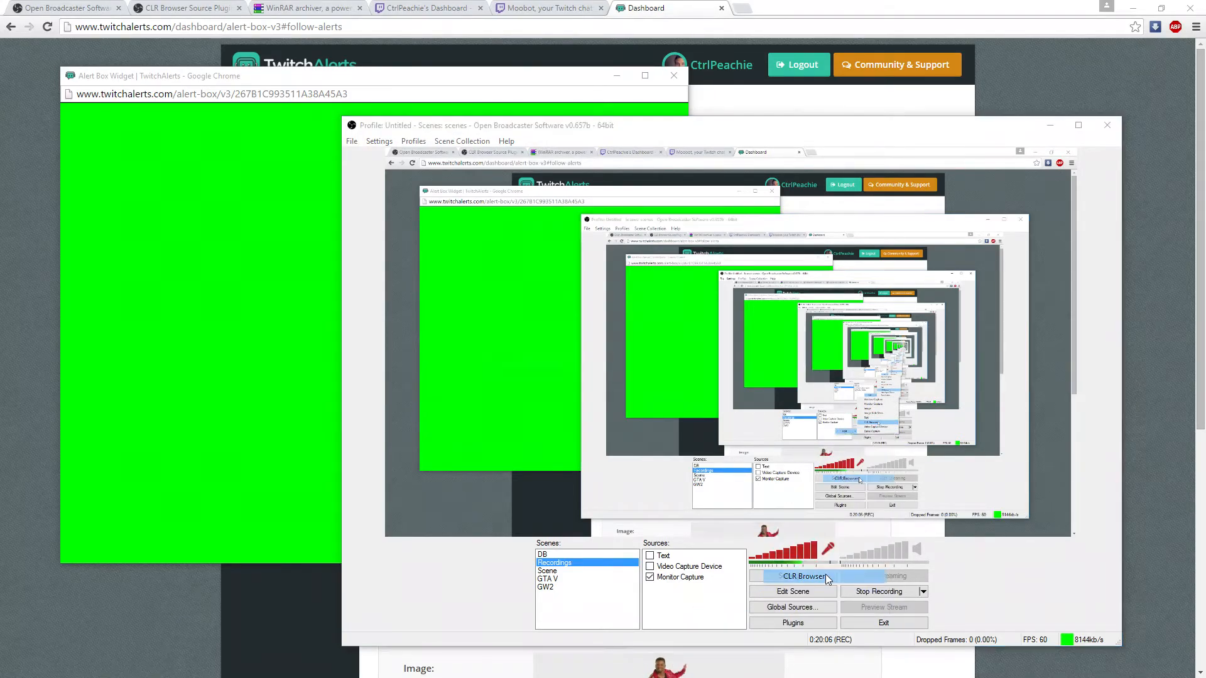
click(643, 361)
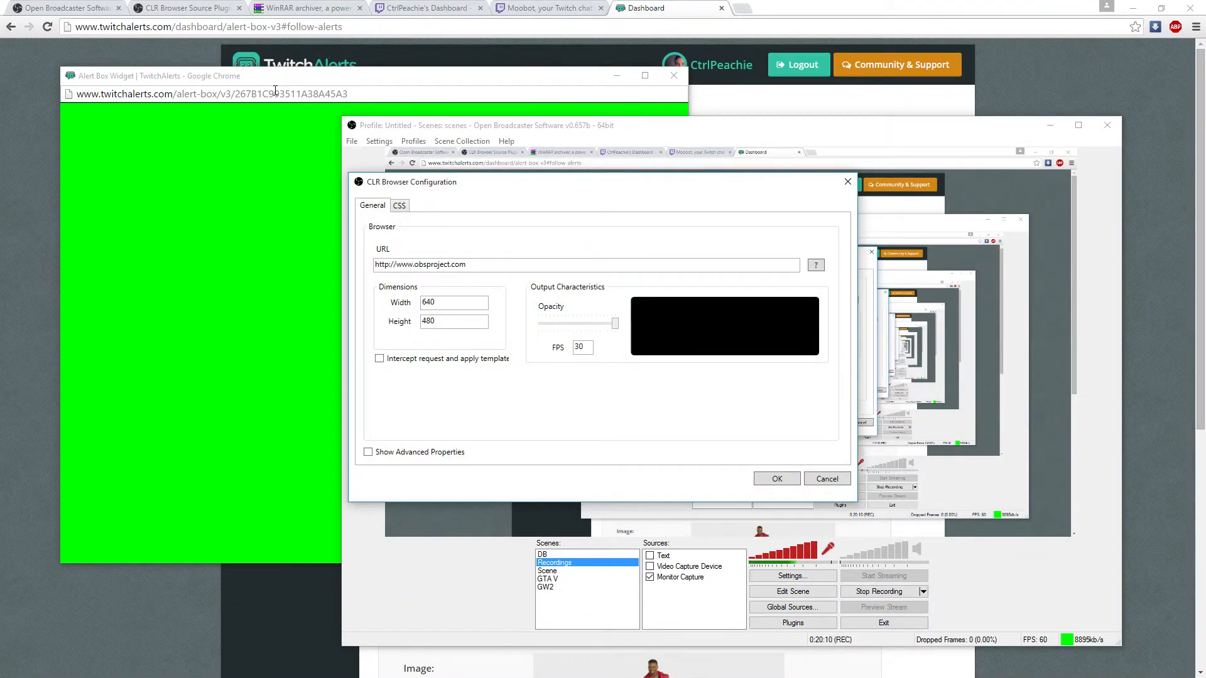
- Copy the alert widget's private URL into the CLR Browser source's URL setting, confirm it and minimise the widget window
click(369, 75)
drag(369, 76, 487, 112)
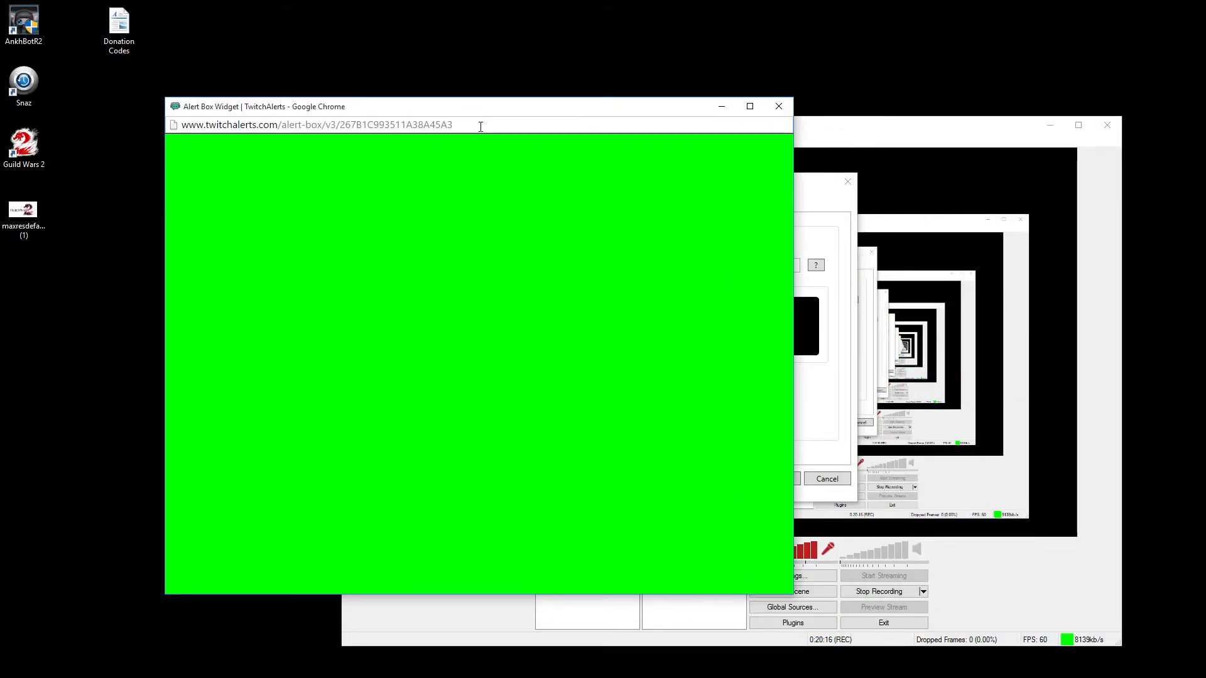
click(480, 126)
key(ctrl+c)
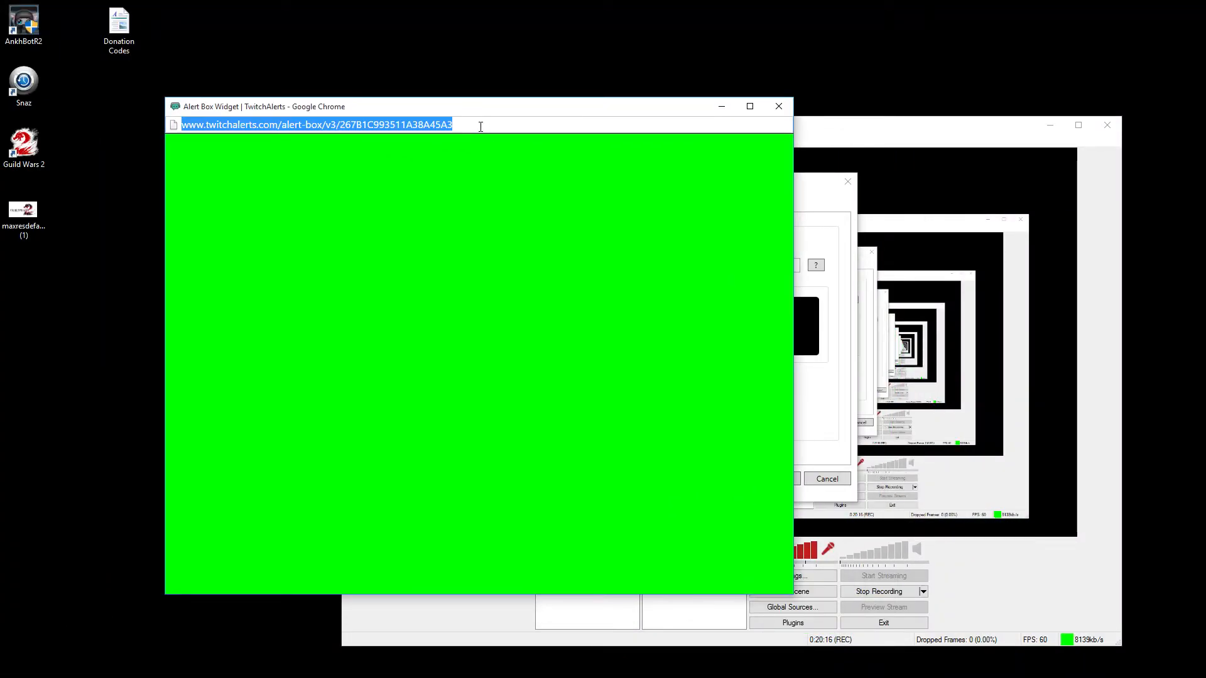
click(812, 195)
drag(525, 266, 152, 274)
key(ctrl+v)
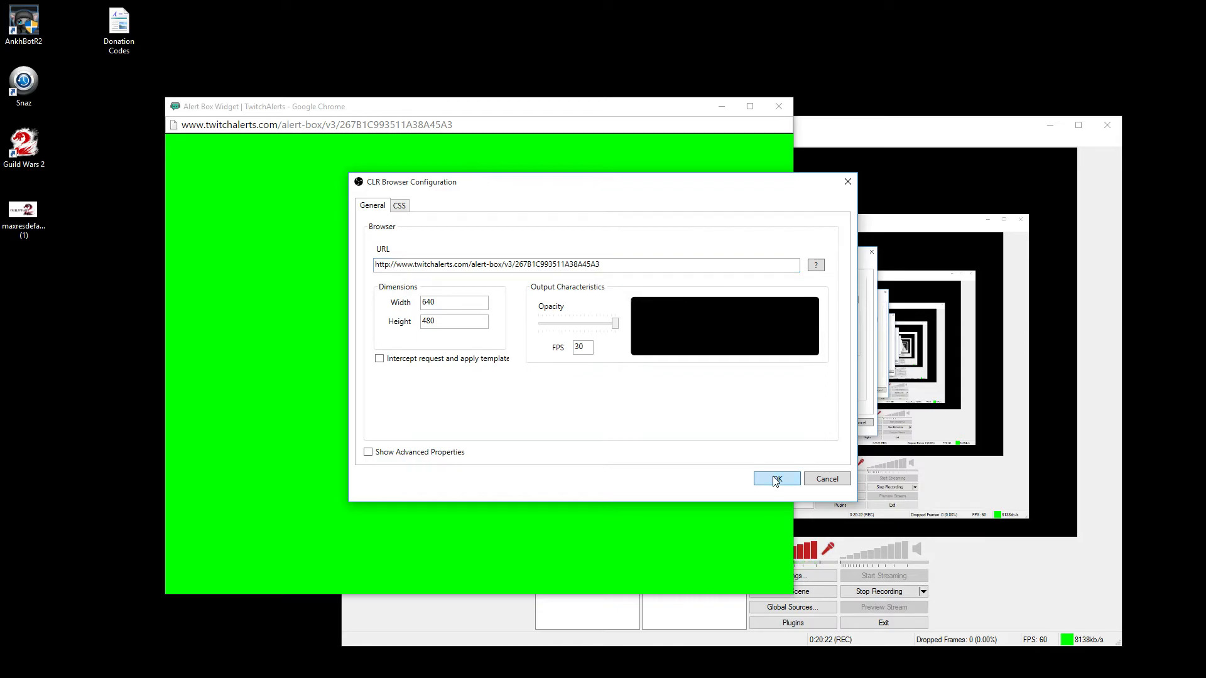
click(774, 479)
drag(294, 107, 132, 108)
click(618, 107)
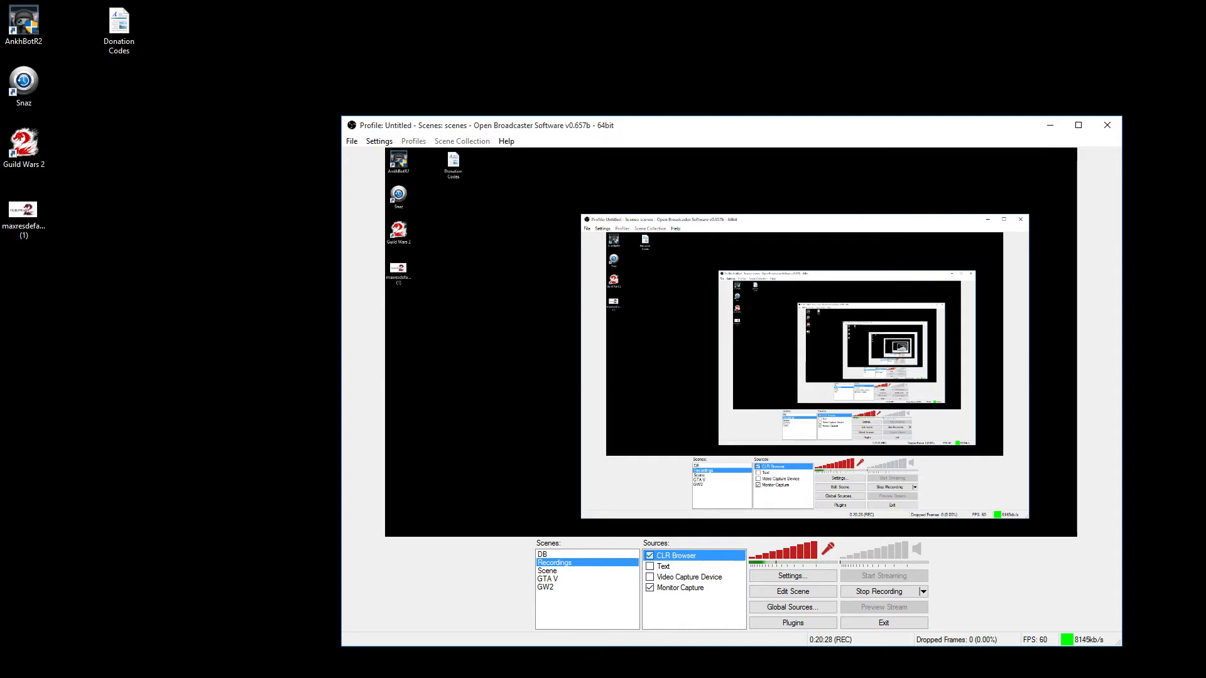
- Switch to the TwitchAlerts page in Chrome, send test follow alerts and look over the follow alert settings
key(alt+Tab)
key(alt+Tab)
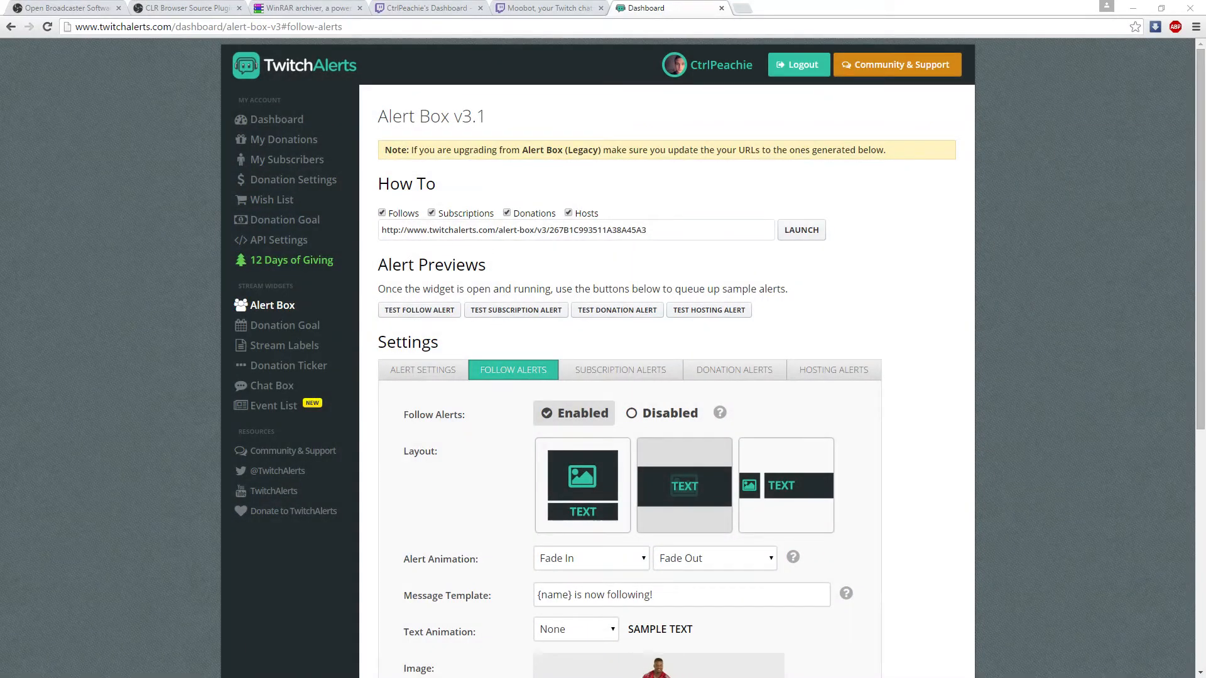
drag(641, 133, 0, 69)
click(414, 313)
click(422, 309)
scroll(115, 245, down, 6)
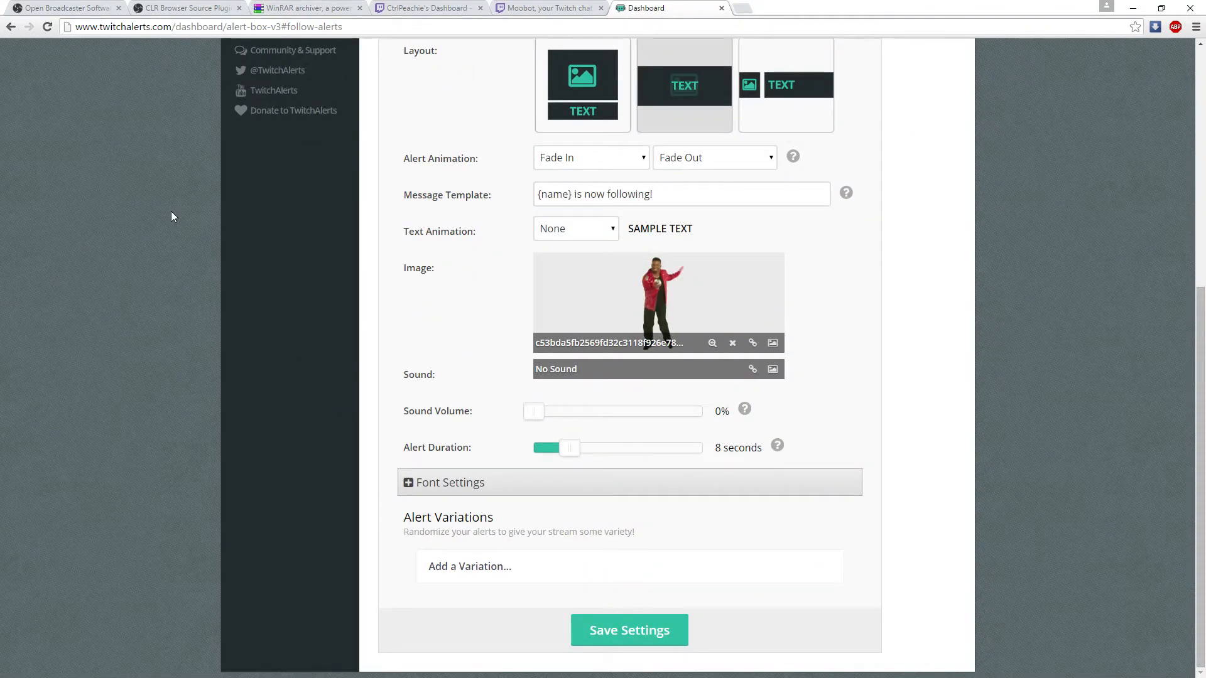
scroll(171, 213, up, 6)
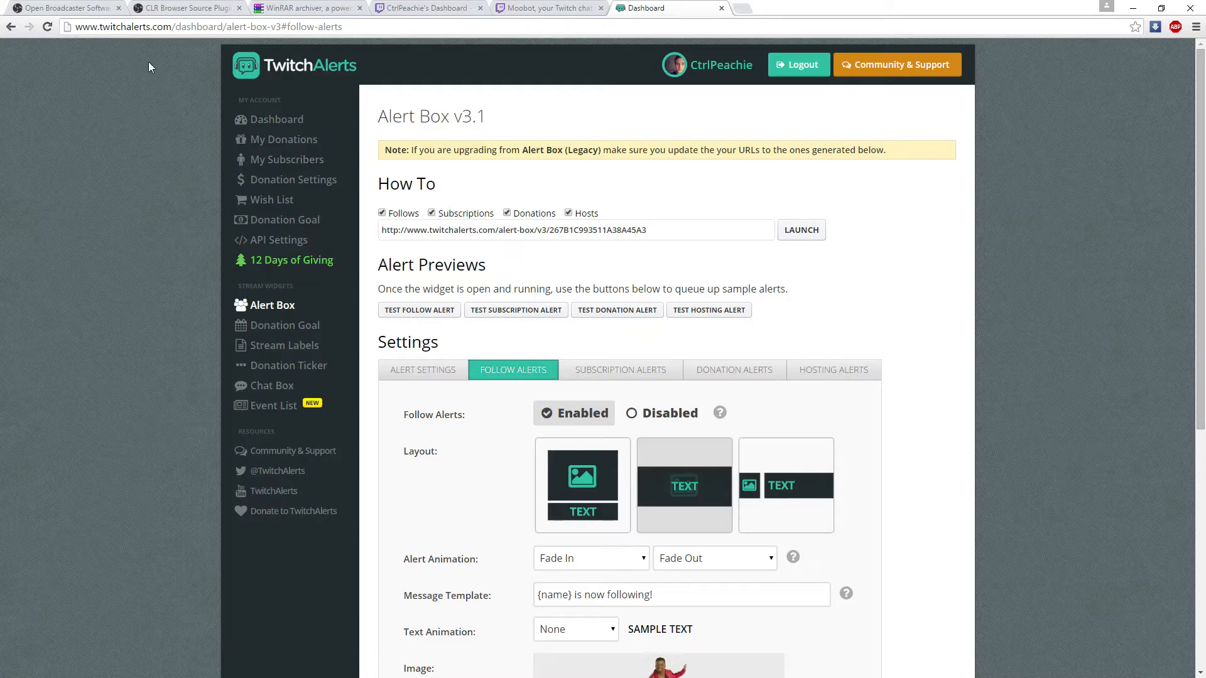
click(409, 310)
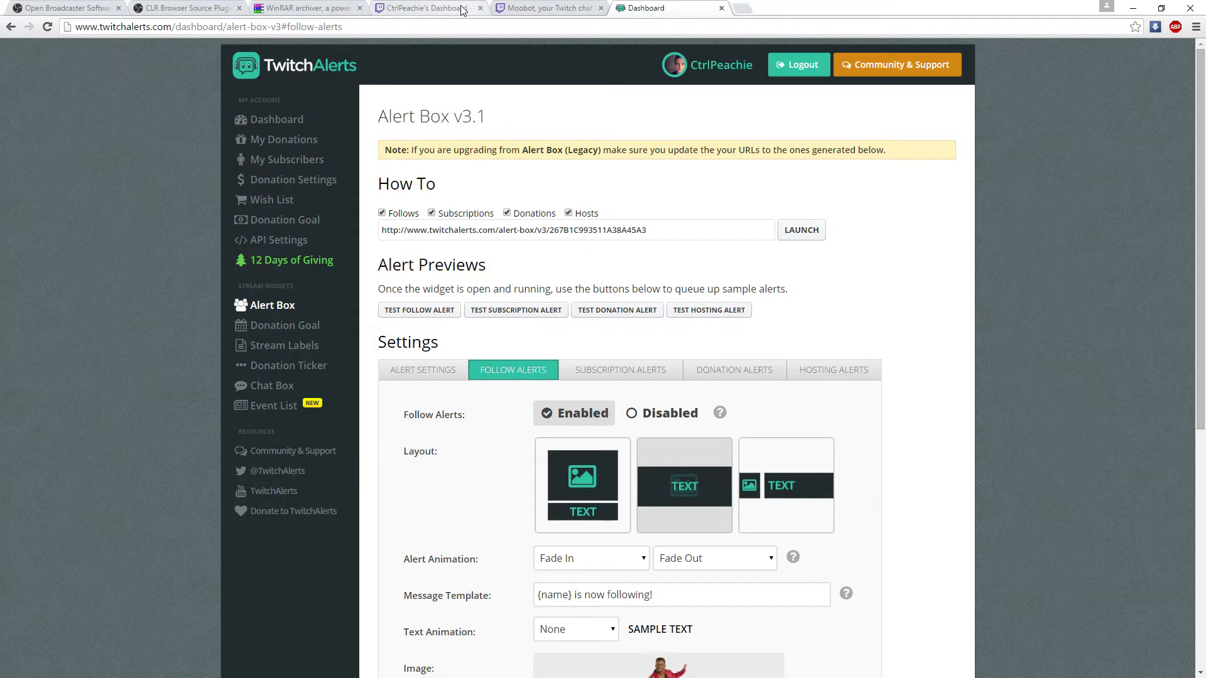
- Look at the Moobot dashboard, and open the Strexm account page in a new browser tab
click(537, 9)
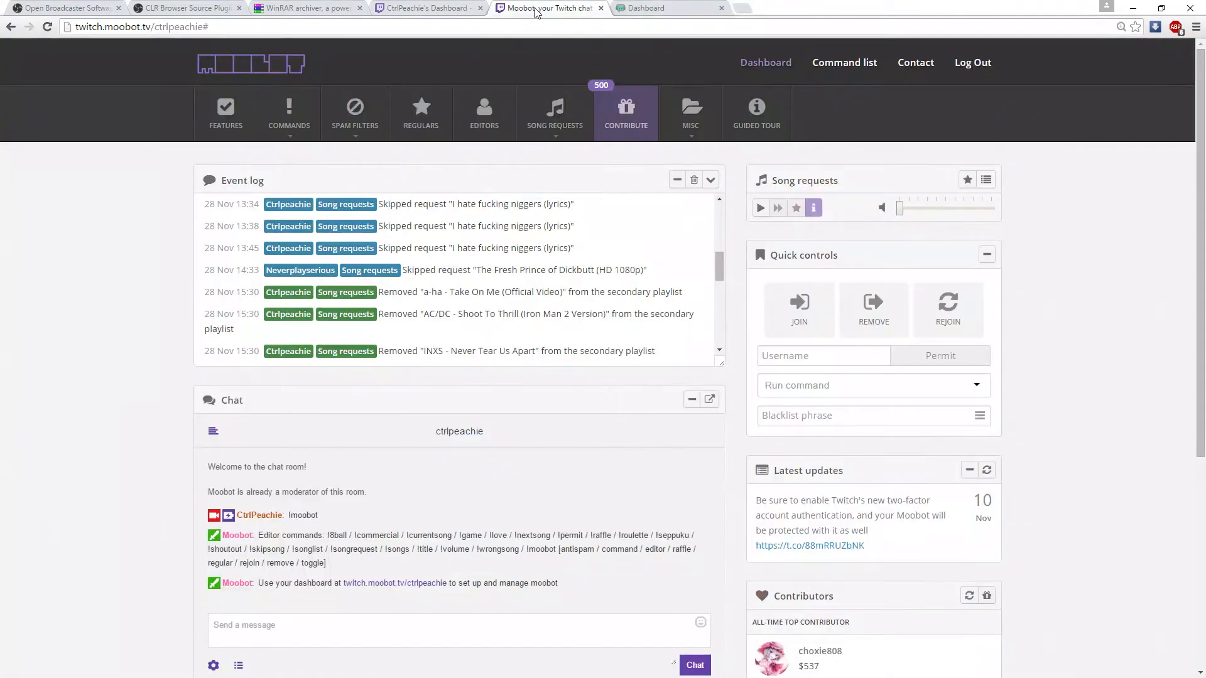
click(649, 8)
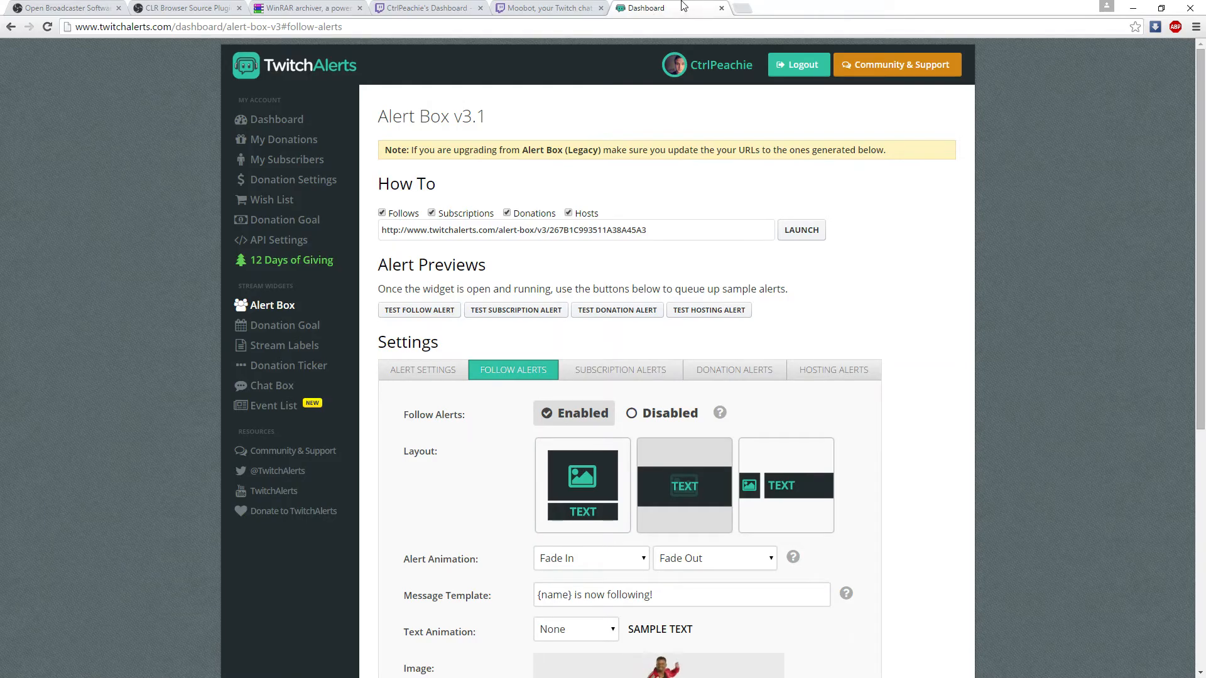
click(742, 8)
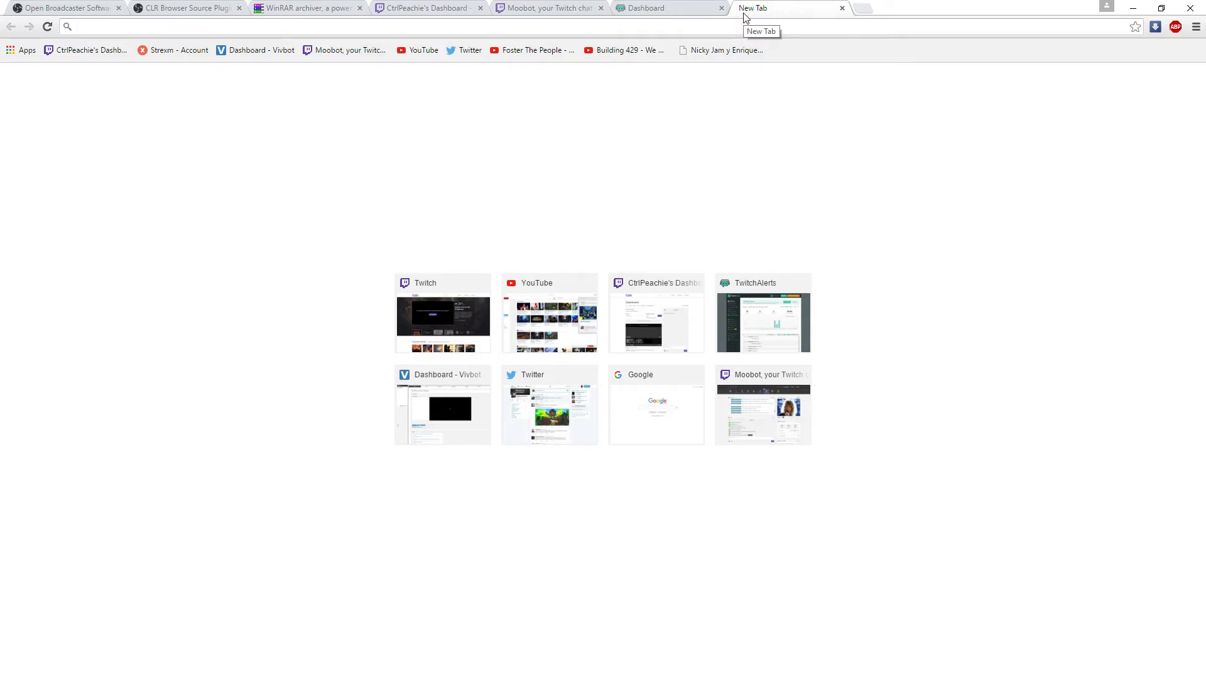
click(162, 52)
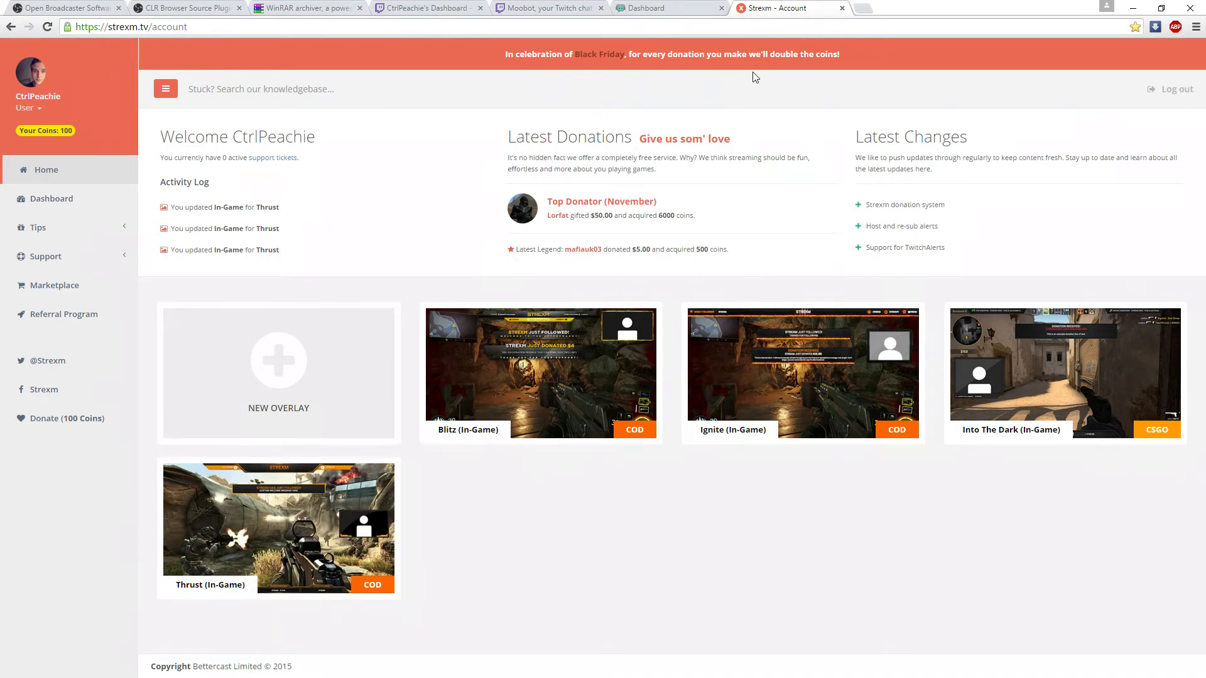
click(676, 10)
scroll(600, 264, down, 4)
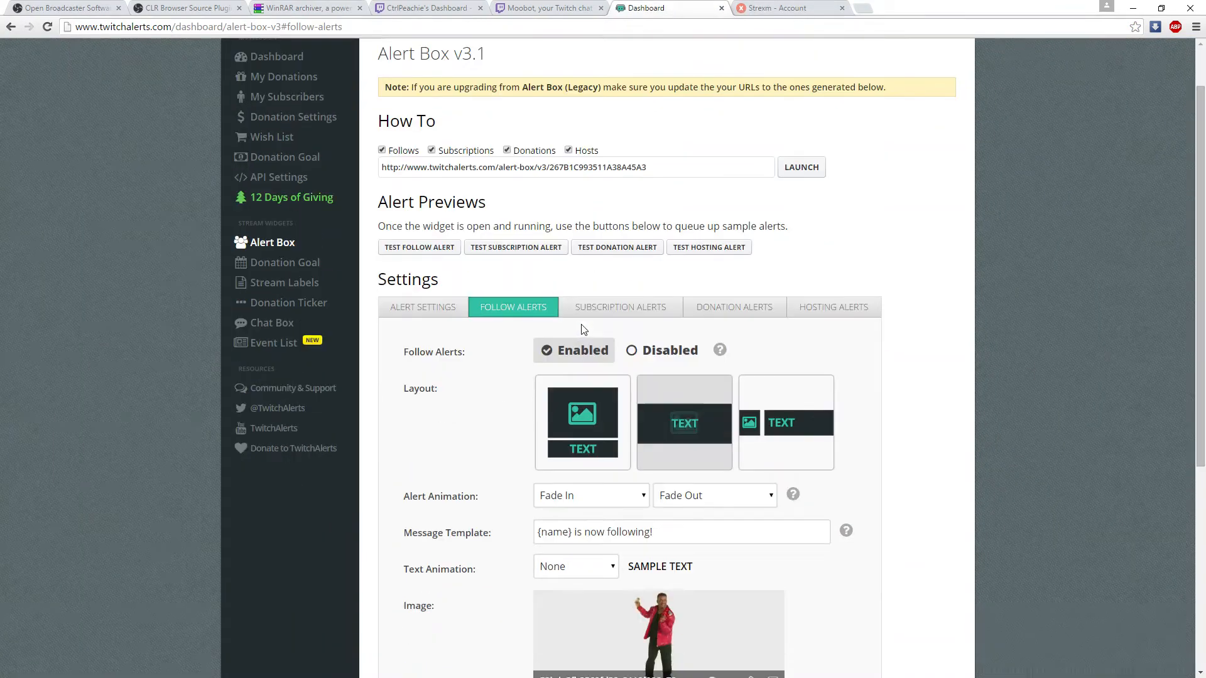
scroll(569, 355, up, 3)
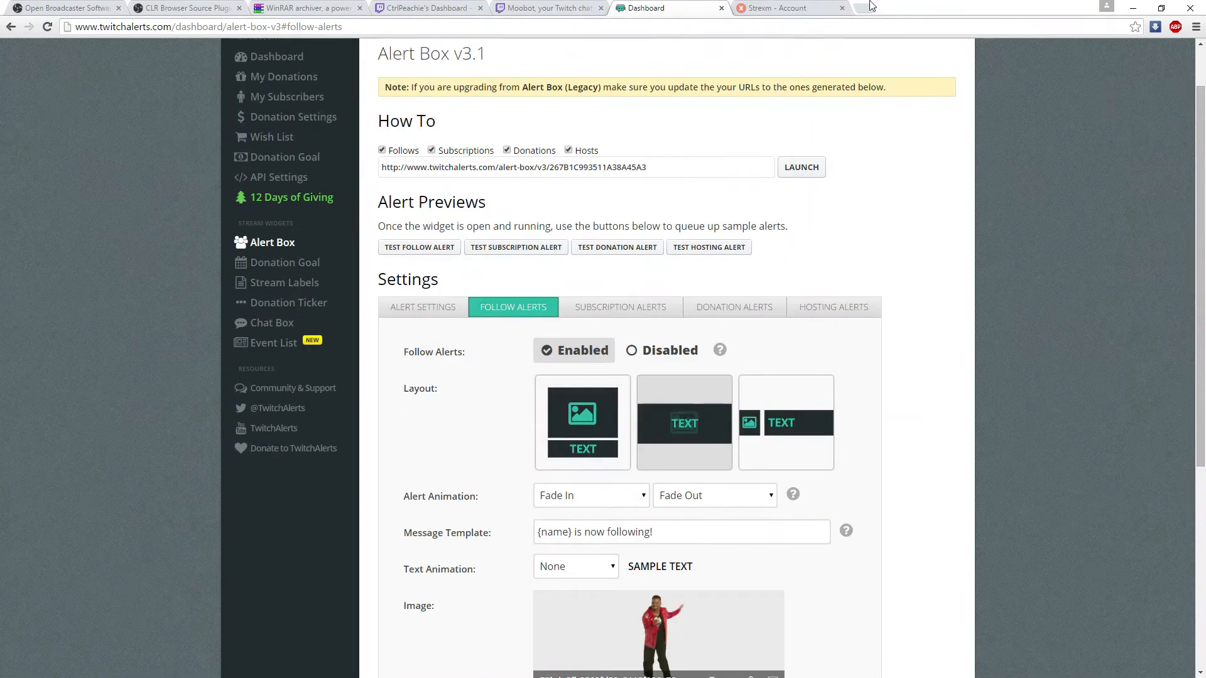
- Open the Thrust (In-Game) overlay for editing in Strexm and examine its overlay editor and follower alert settings
click(798, 8)
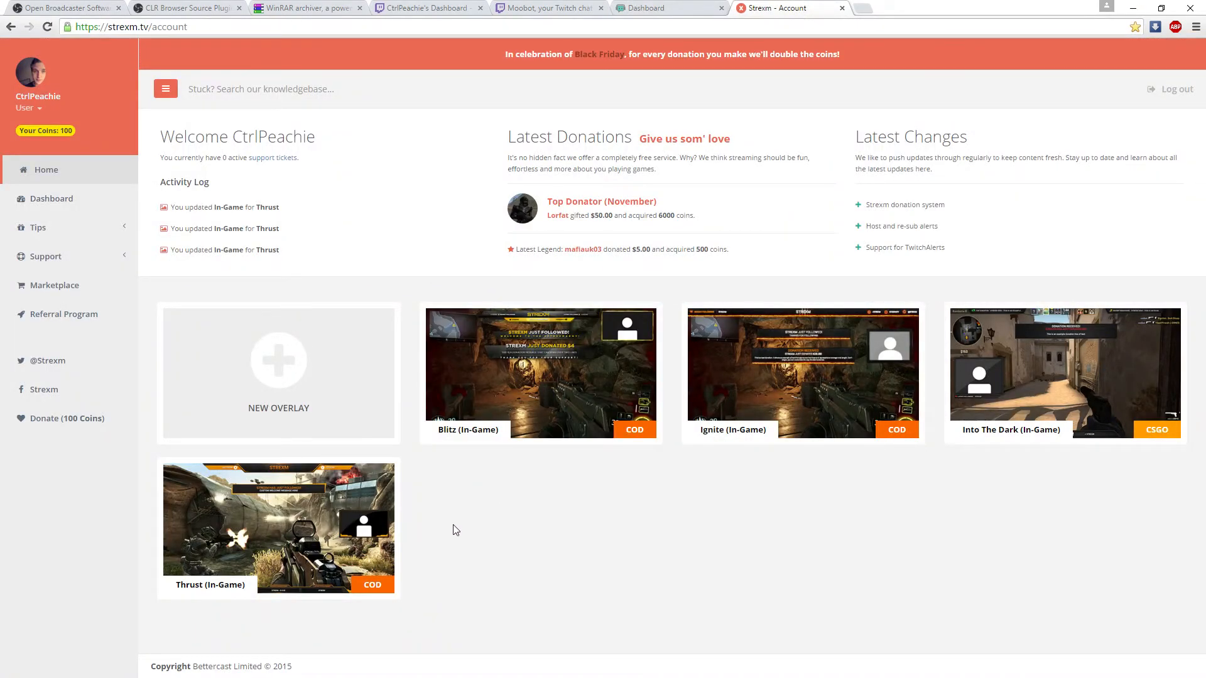
mouse_move(376, 529)
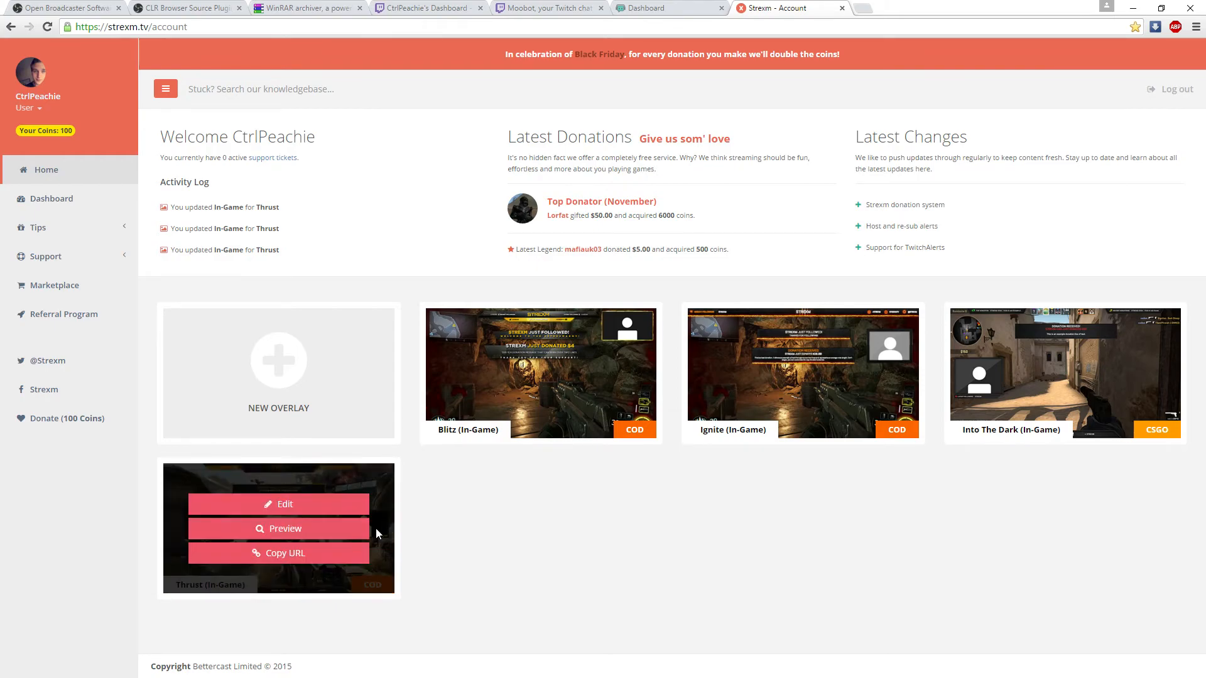
click(348, 511)
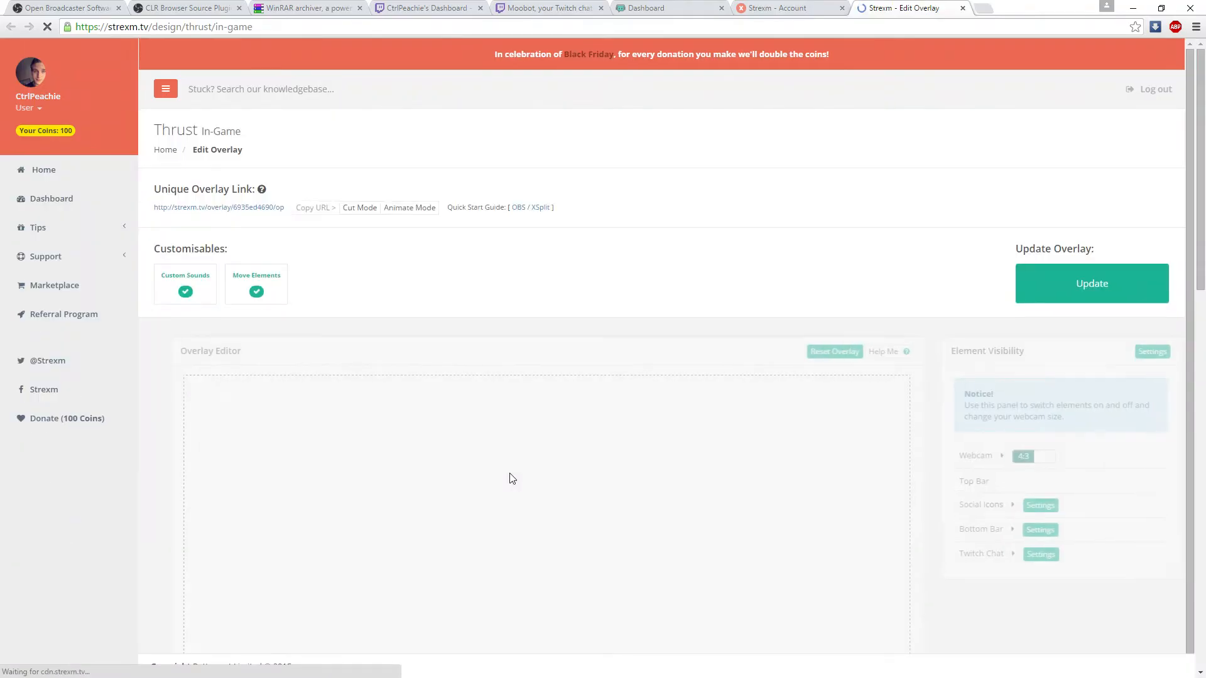
scroll(548, 433, down, 3)
scroll(547, 433, down, 3)
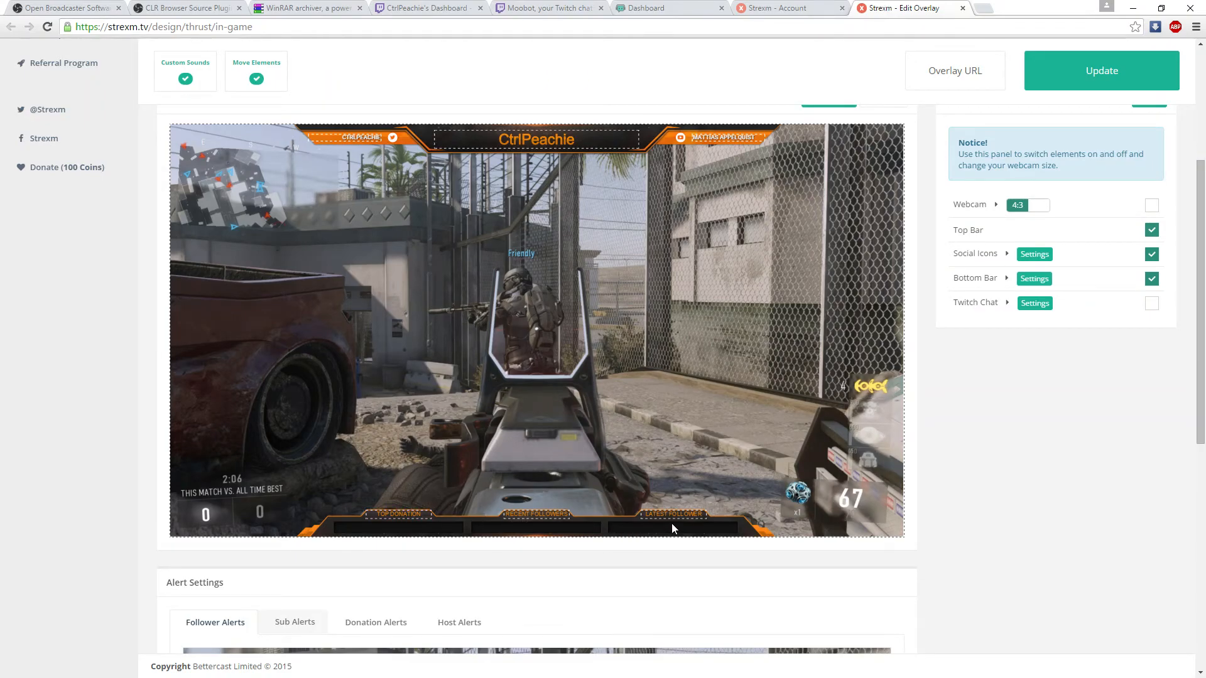
scroll(672, 522, down, 6)
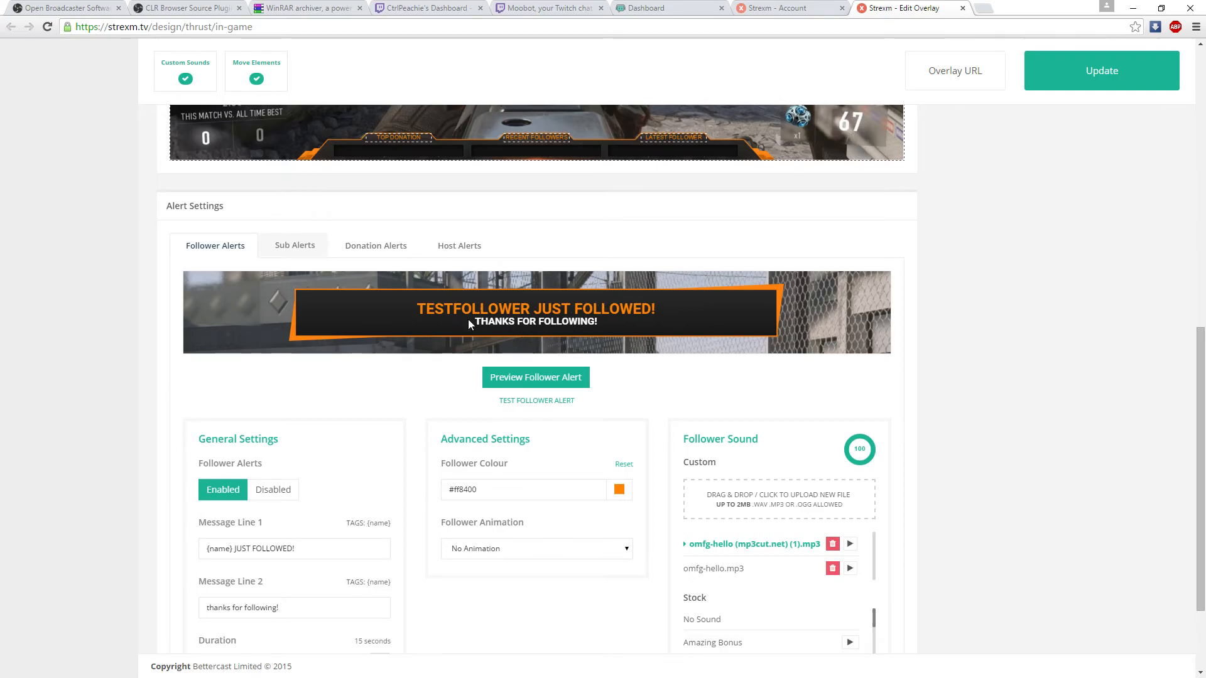
scroll(598, 347, down, 2)
scroll(603, 339, up, 10)
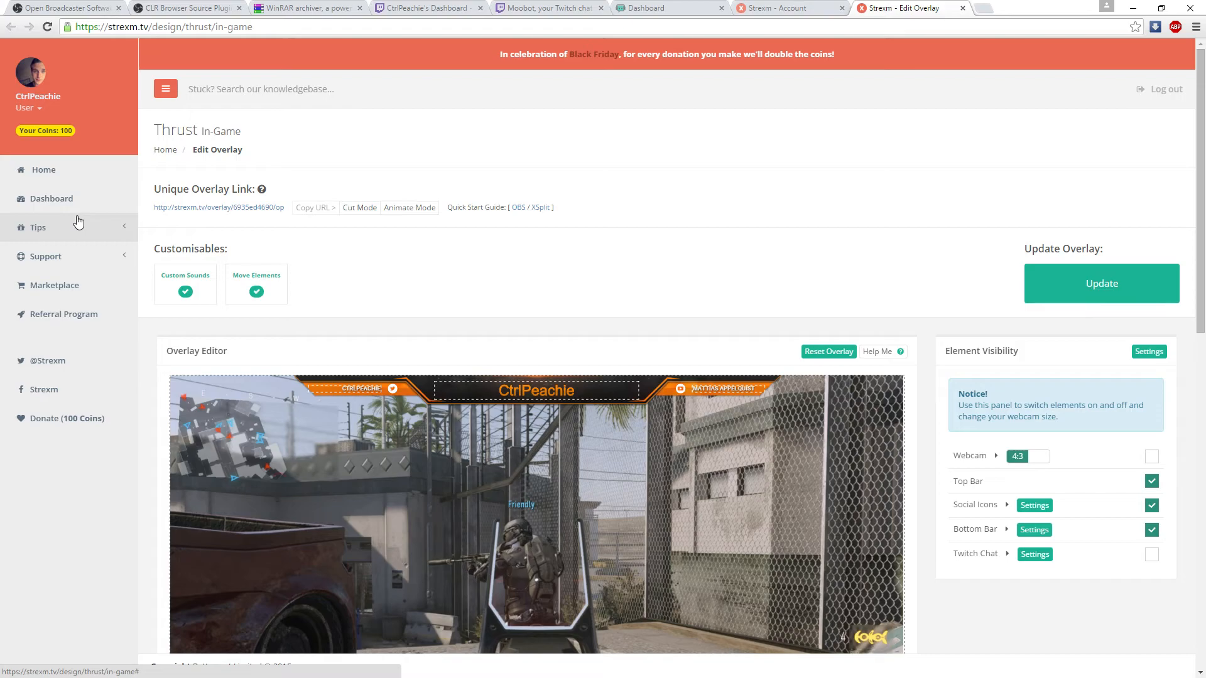
- Close both Strexm pages and return to the follow alert settings in TwitchAlerts
click(963, 9)
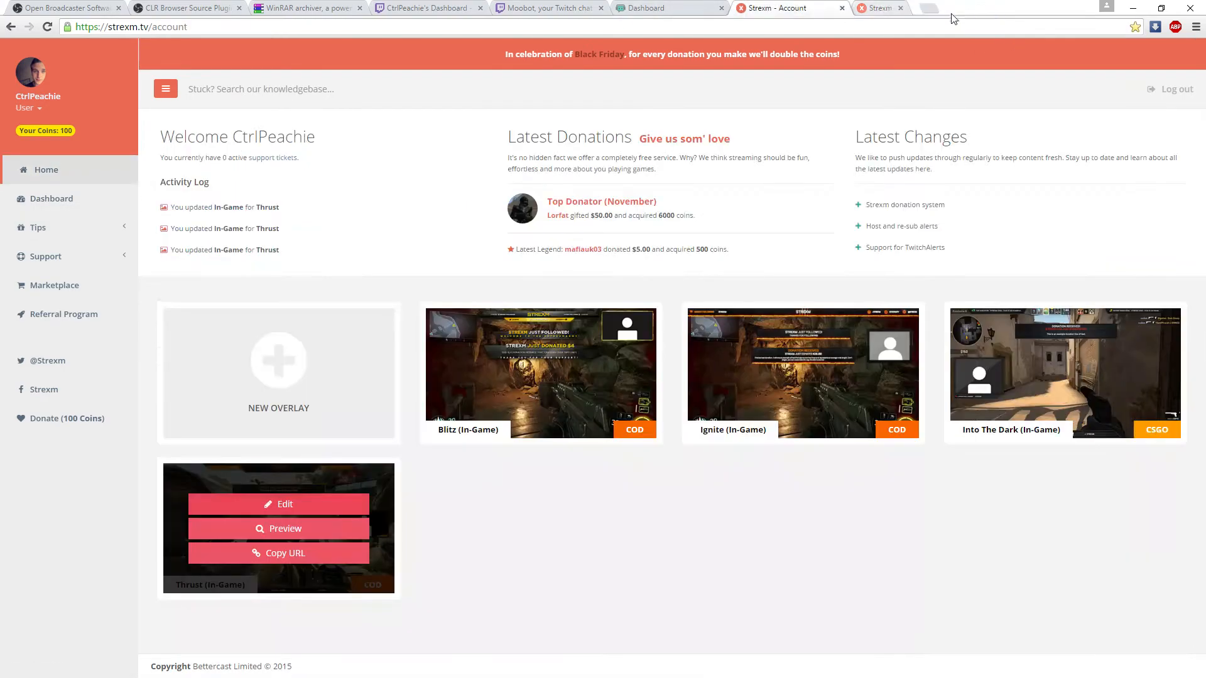
click(842, 8)
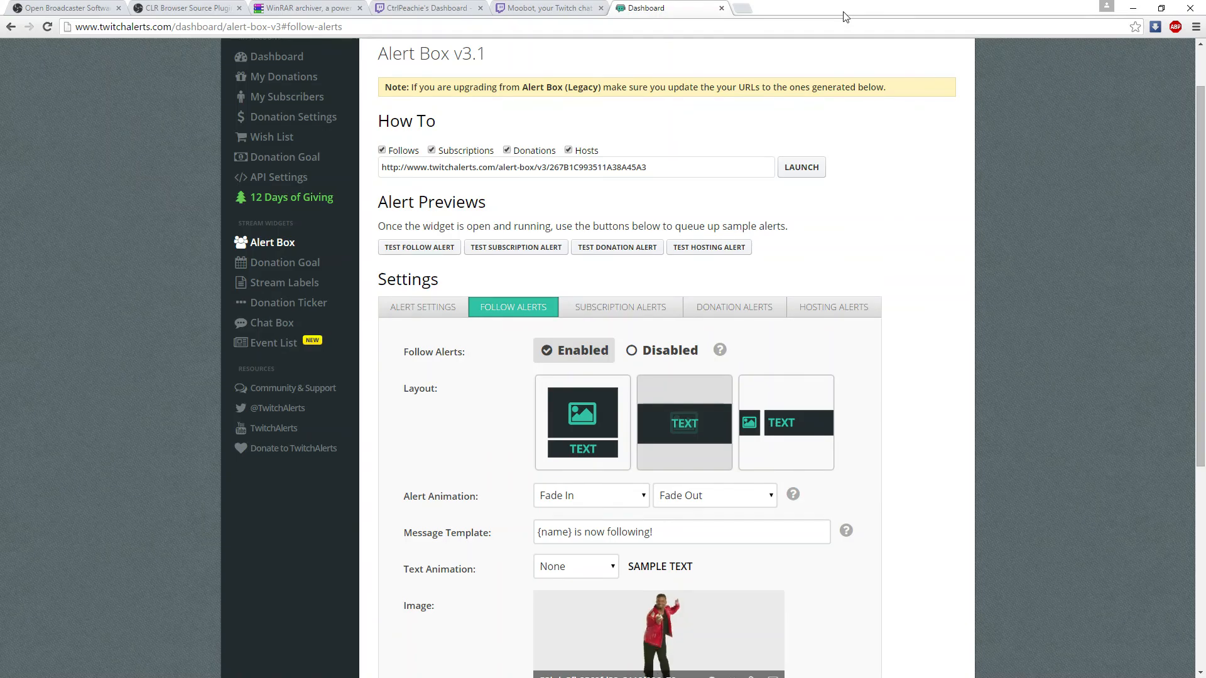
scroll(911, 138, down, 4)
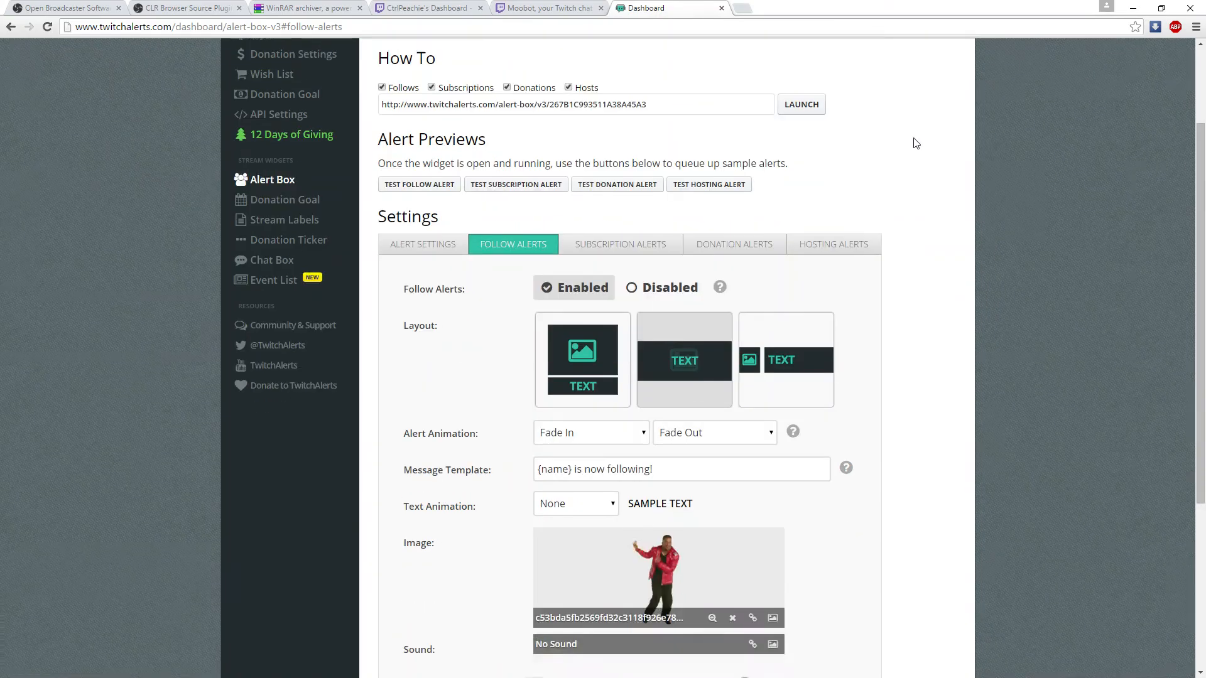